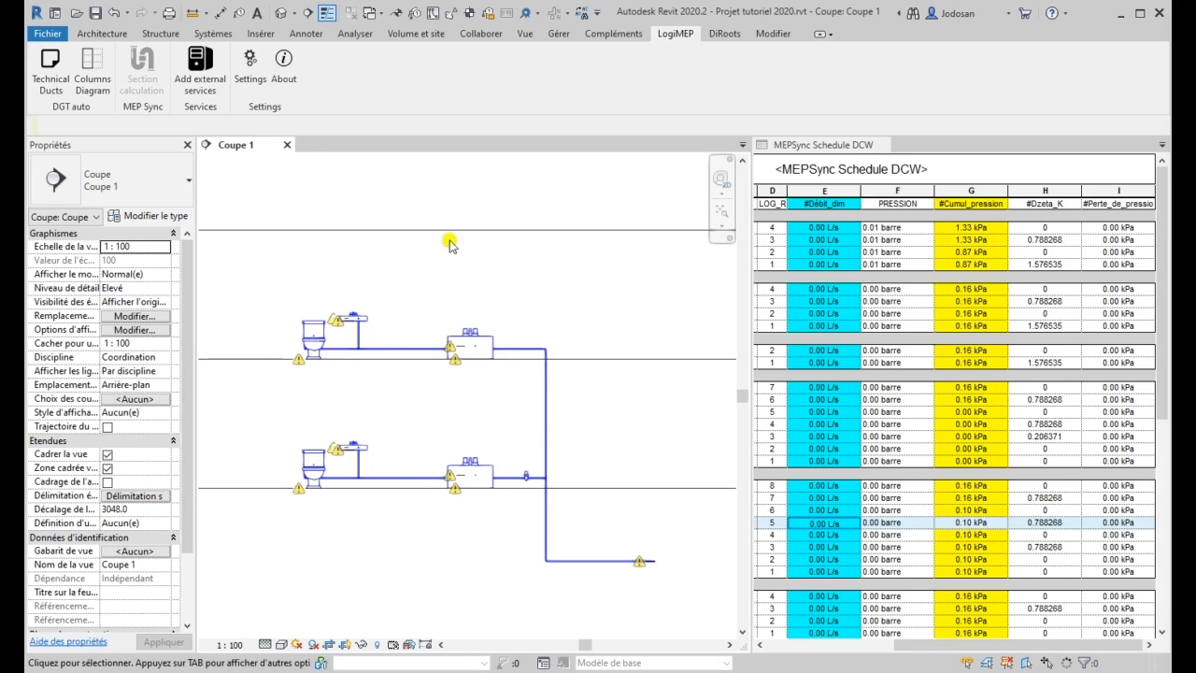
- Add the DTU 60.11, Norme Suisse and BS-EN 806 domestic water calculations as external services
click(206, 86)
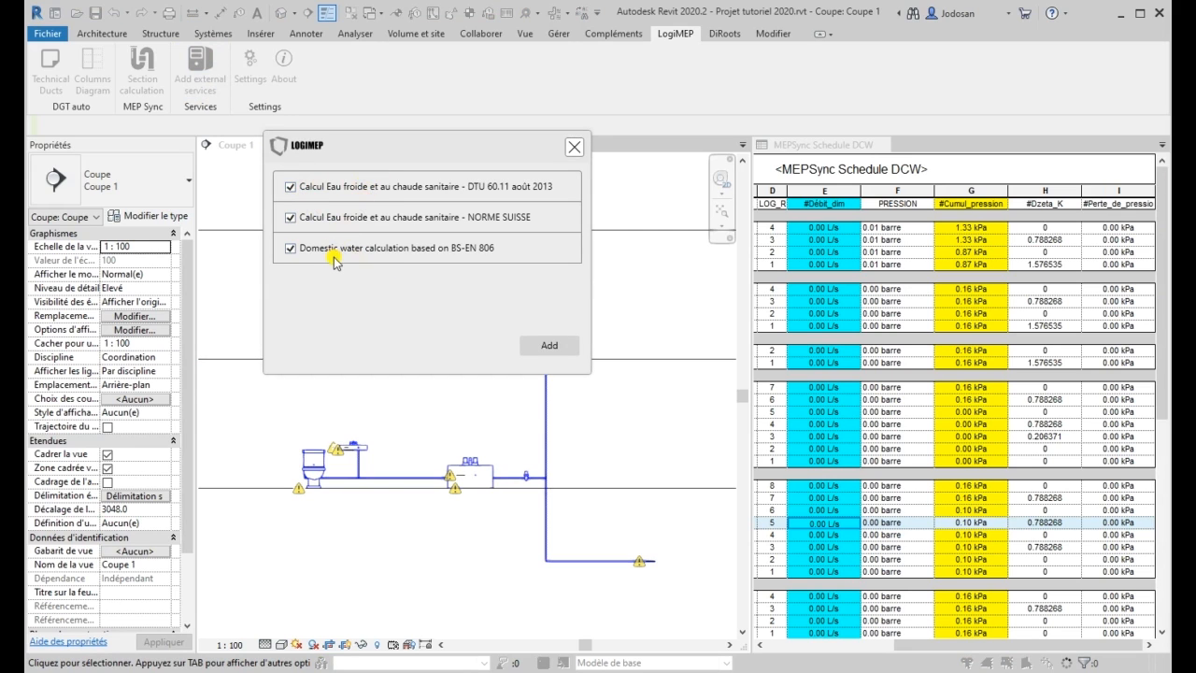
click(547, 348)
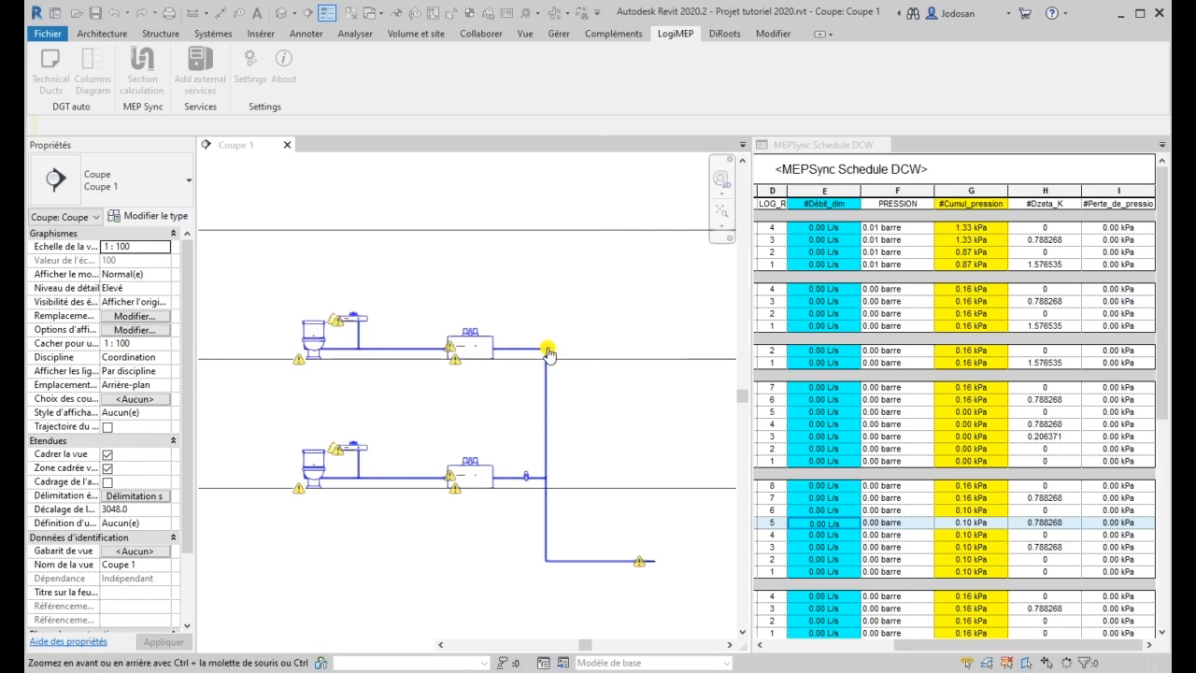
- In the mechanical settings, set the pipe flow calculation method to Domestic water calculation based on BS-EN 806
click(561, 35)
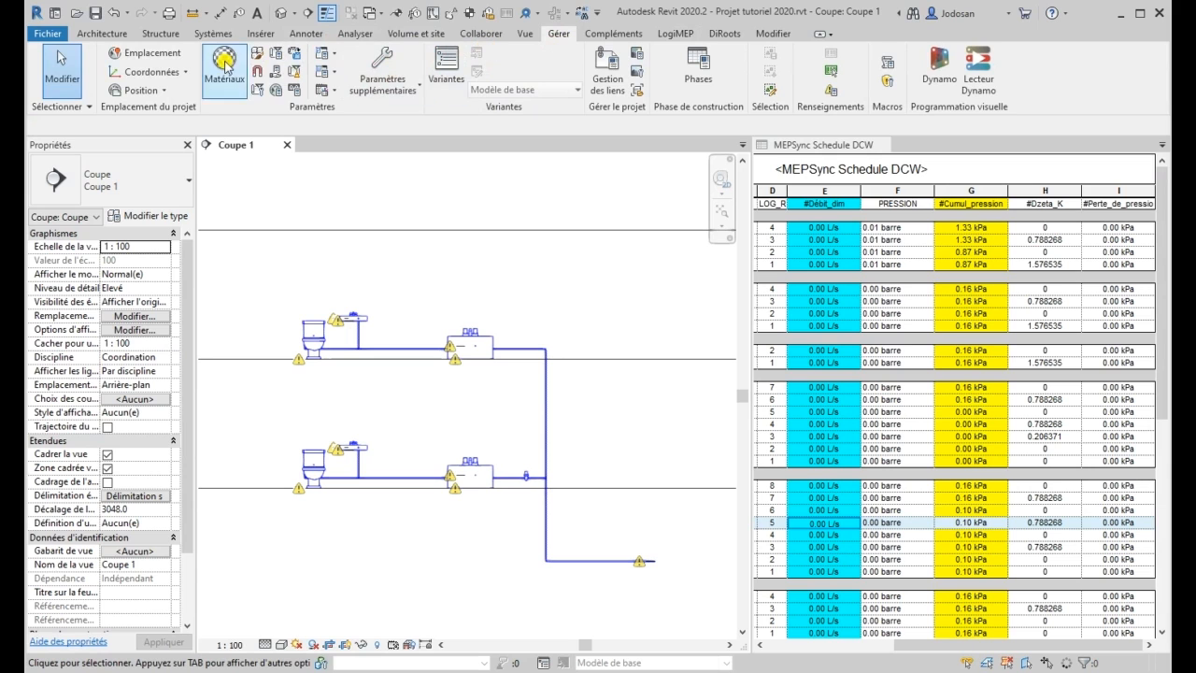
click(333, 71)
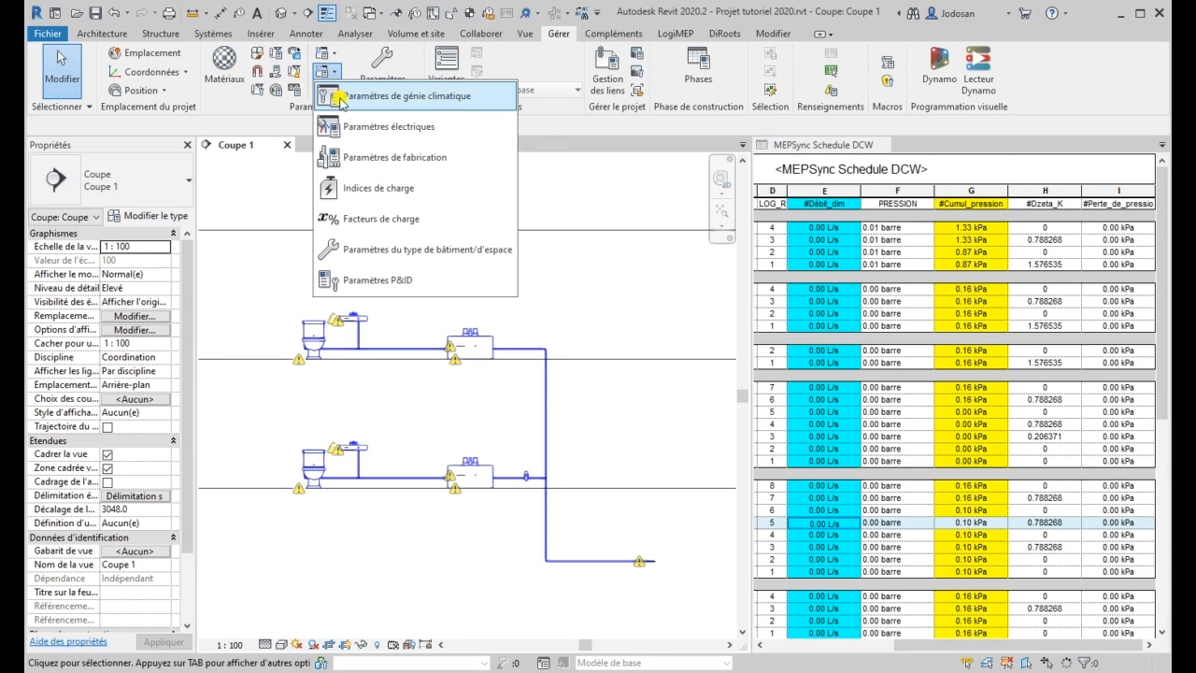
click(337, 90)
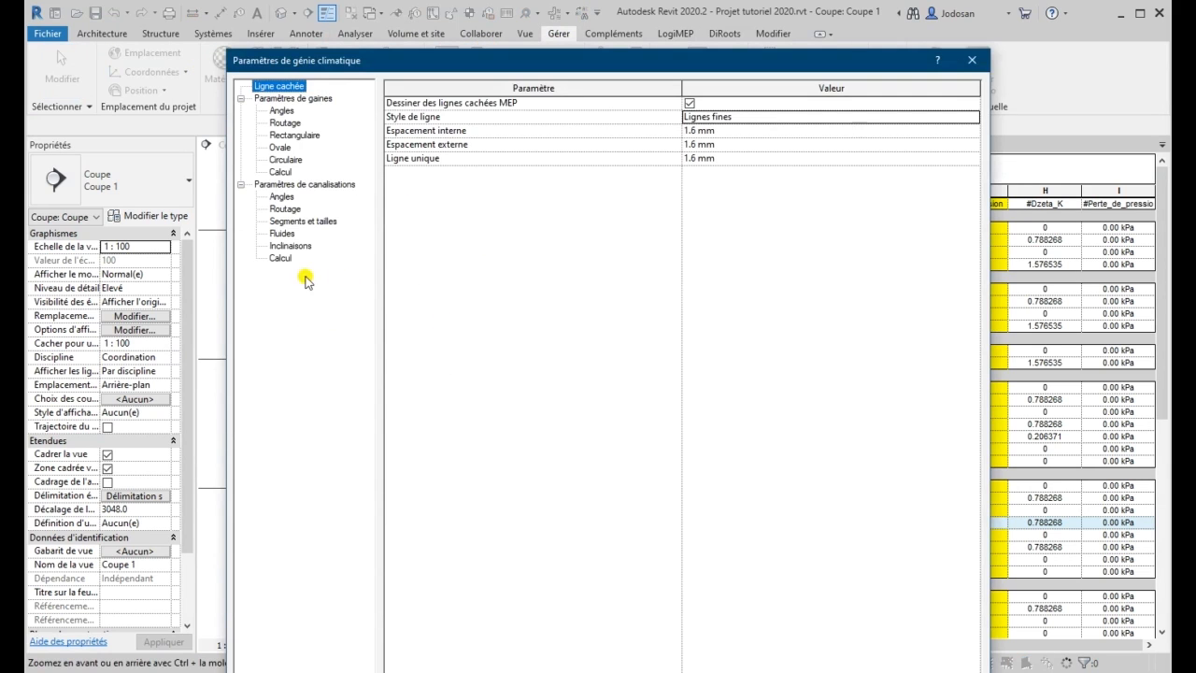
click(279, 258)
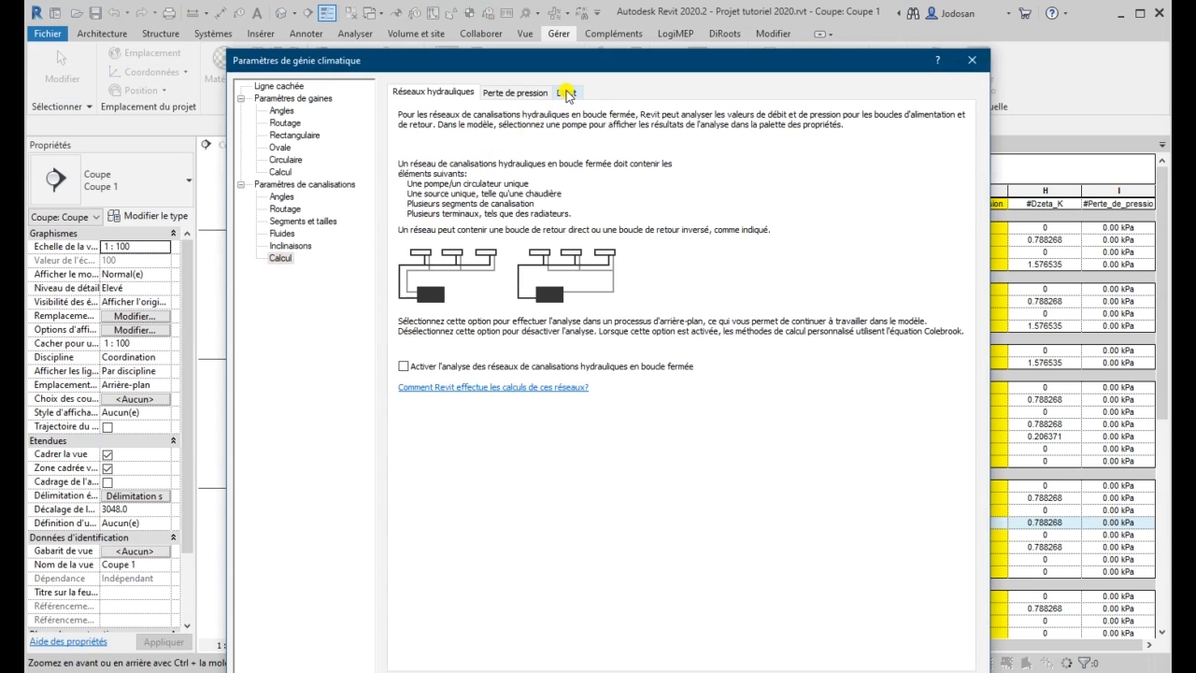
click(567, 94)
click(500, 206)
click(505, 221)
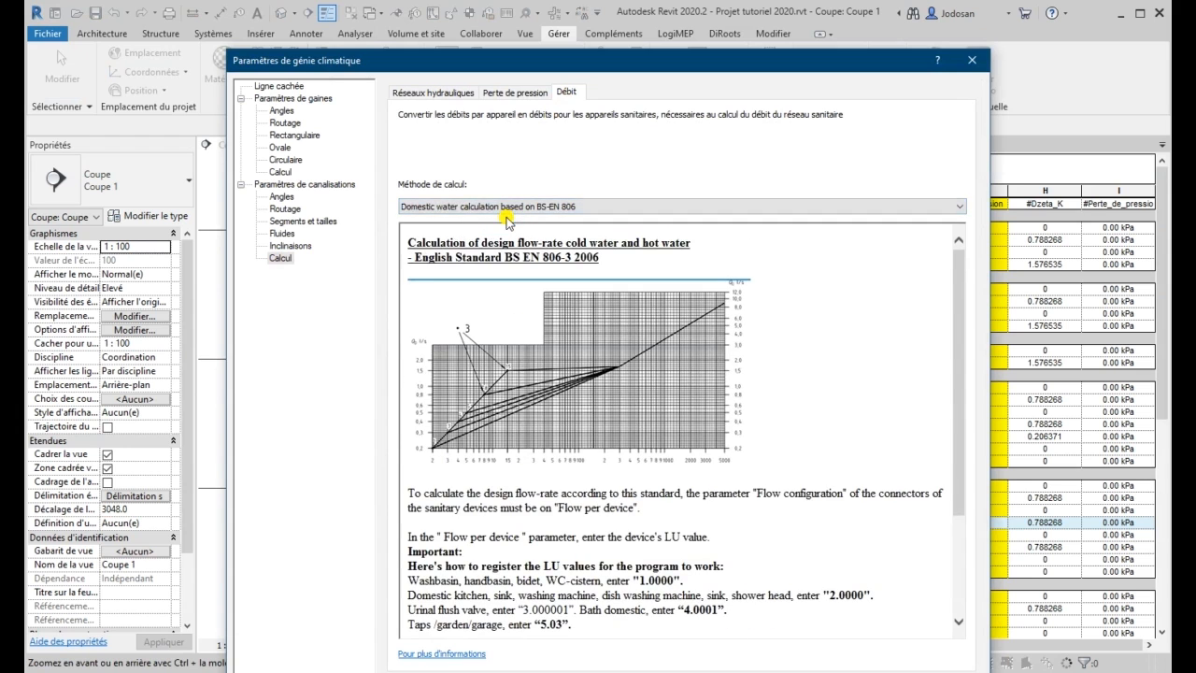
- View the EFS ECS NORME SUISSE method, set the flow calculation method to EFS ECS NORME FRANCE and confirm the settings
click(522, 209)
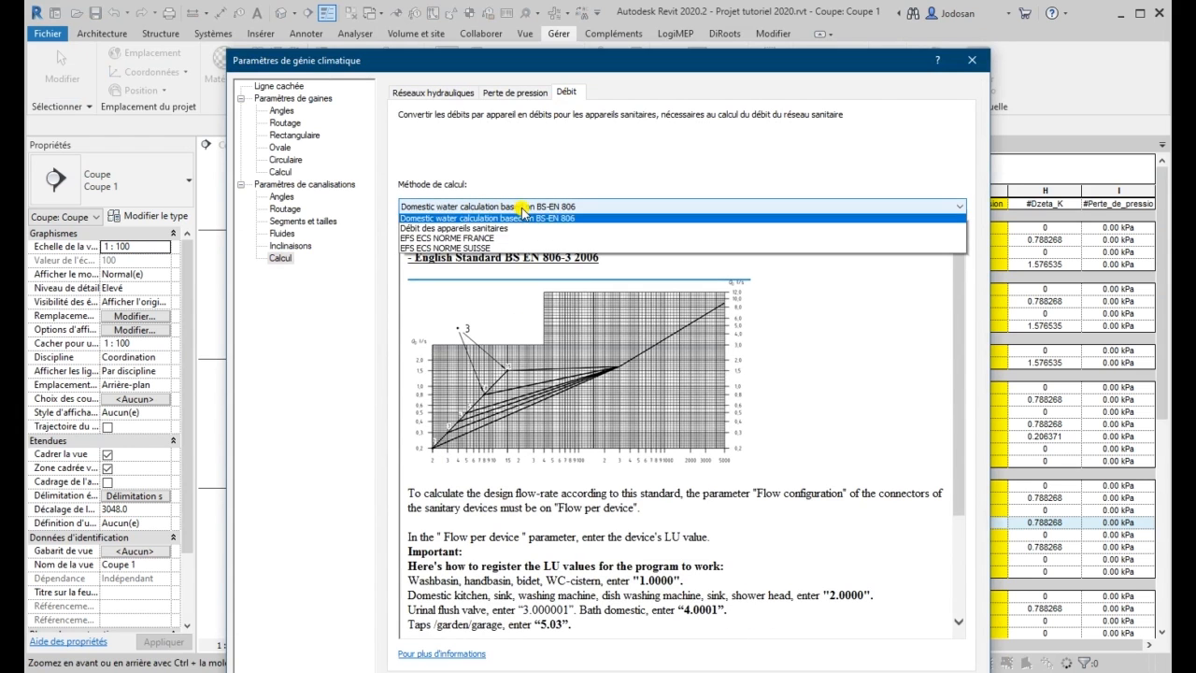
click(513, 240)
click(514, 209)
click(516, 252)
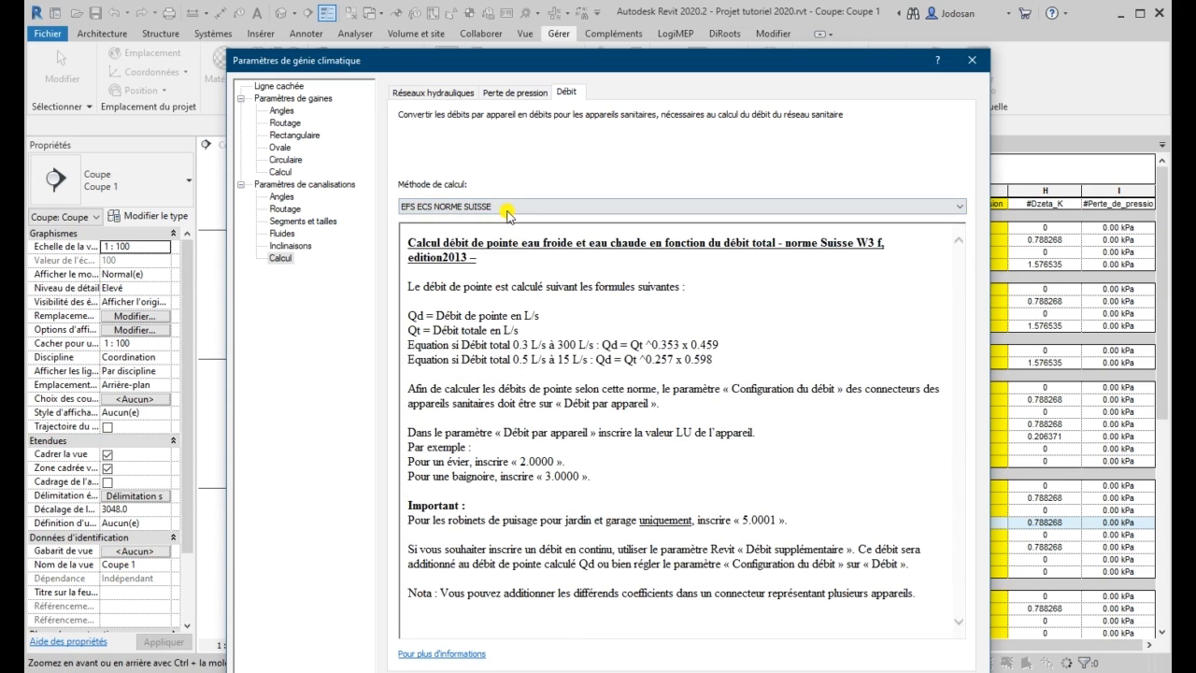
click(509, 210)
click(502, 240)
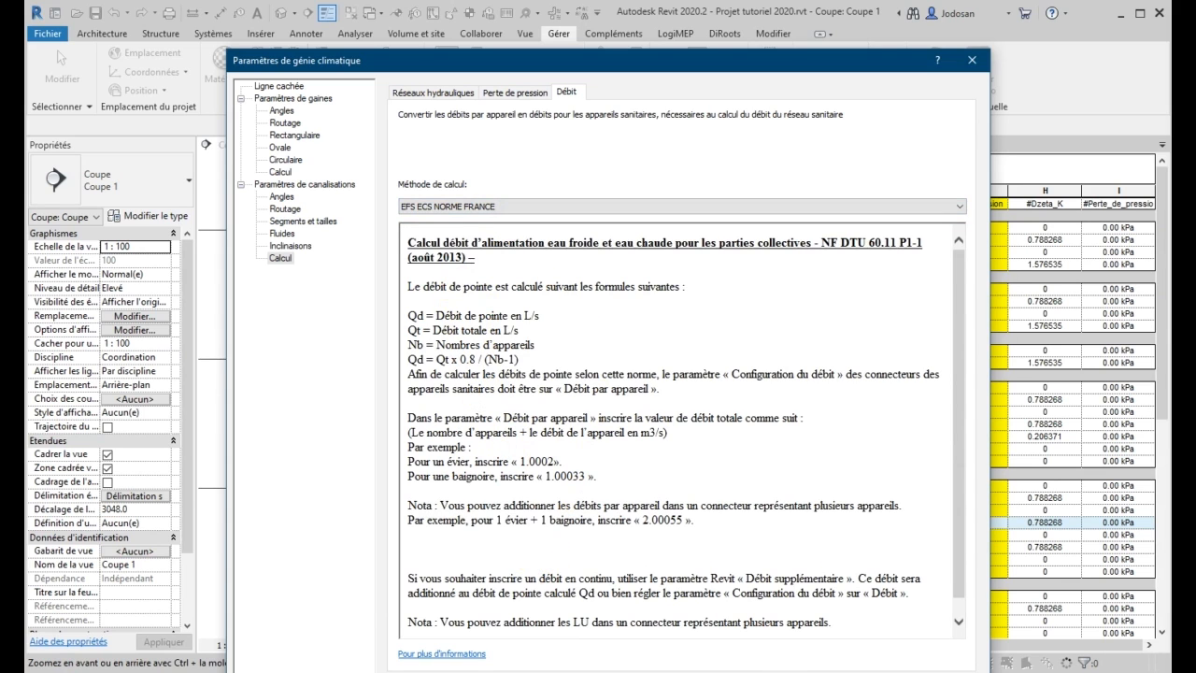
key(Return)
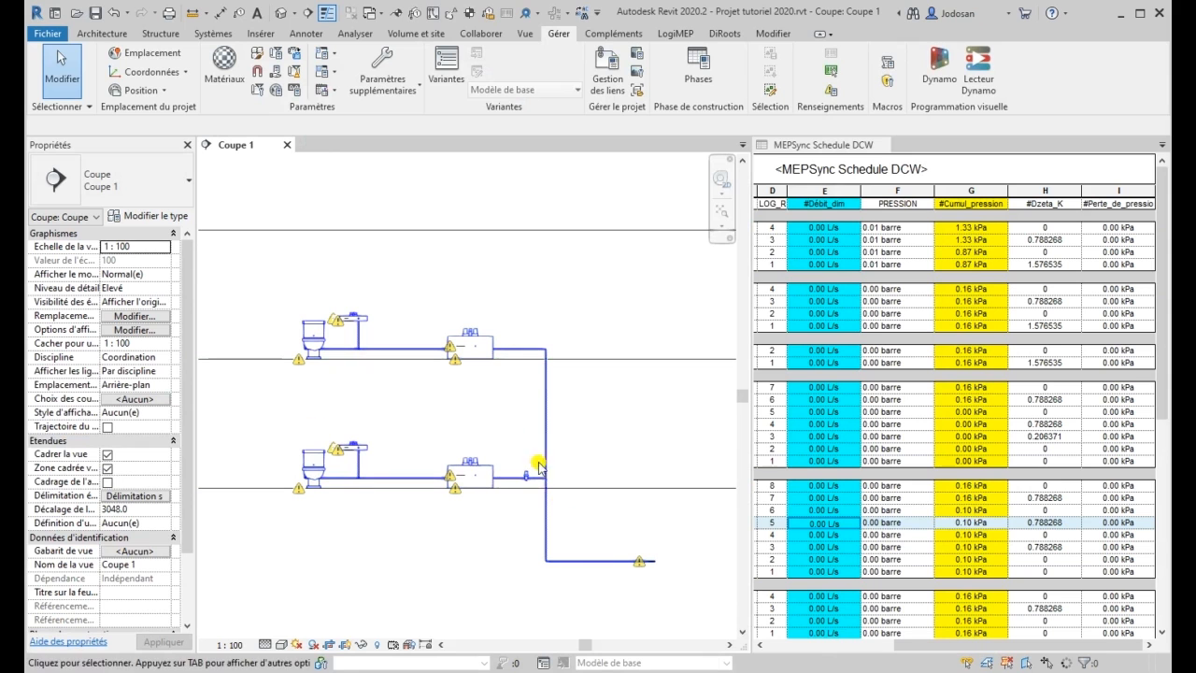
- Examine the flow properties of the horizontal supply pipe at the foot of the riser
click(600, 563)
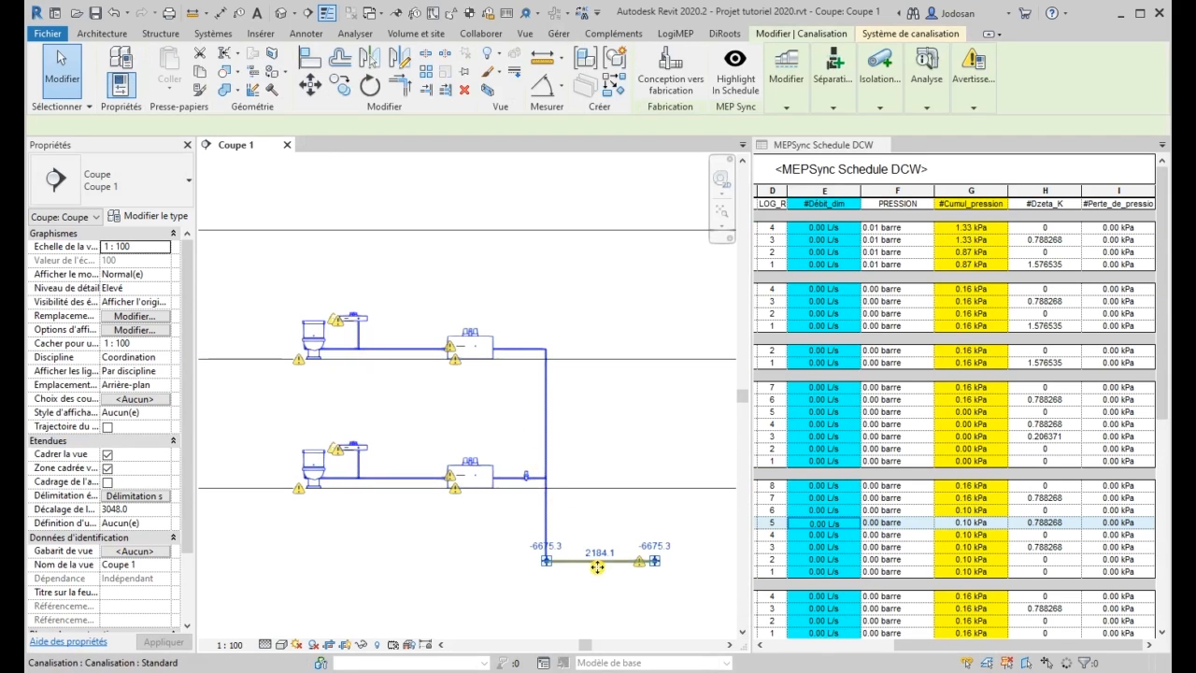
scroll(142, 496, down, 2)
scroll(142, 496, down, 1)
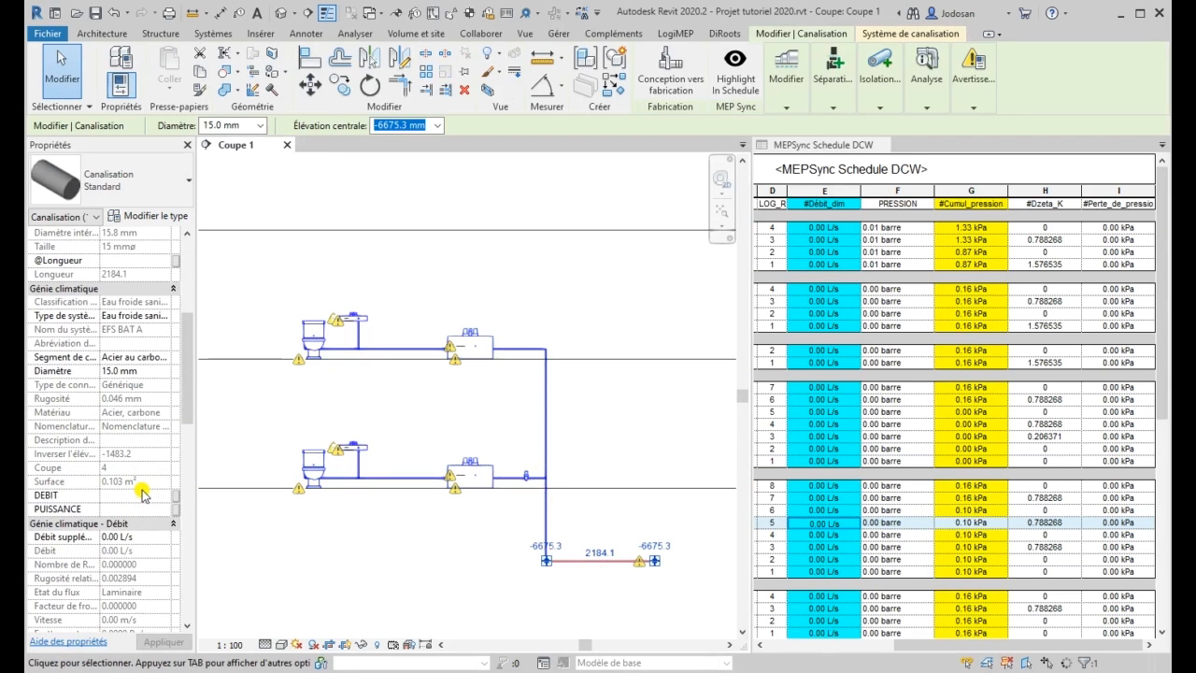
scroll(142, 496, down, 5)
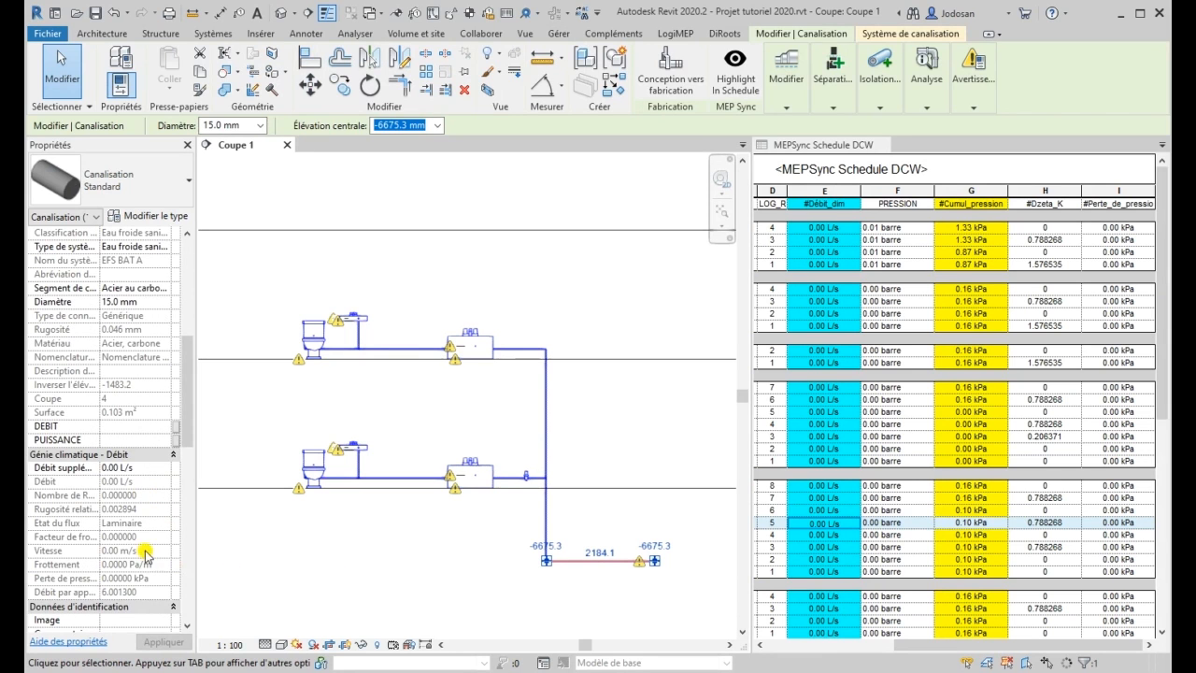
click(403, 572)
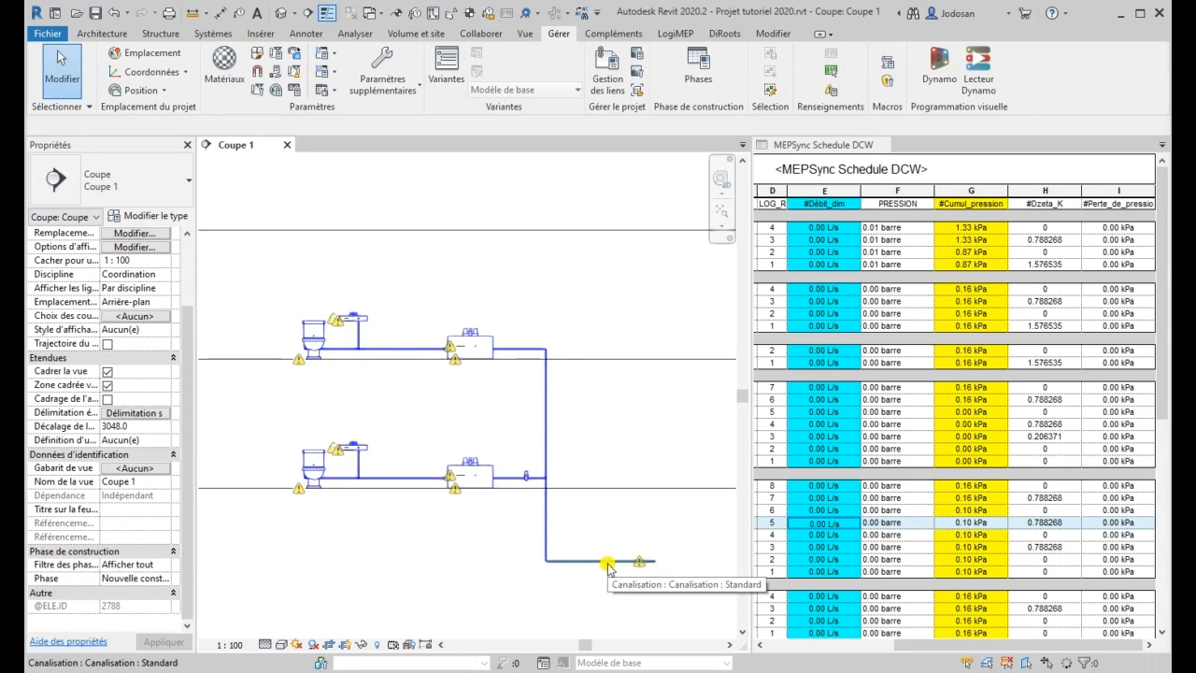
- Lengthen the horizontal supply pipe to about 2684 mm by its free end and examine its flow properties
click(648, 564)
drag(655, 563, 680, 562)
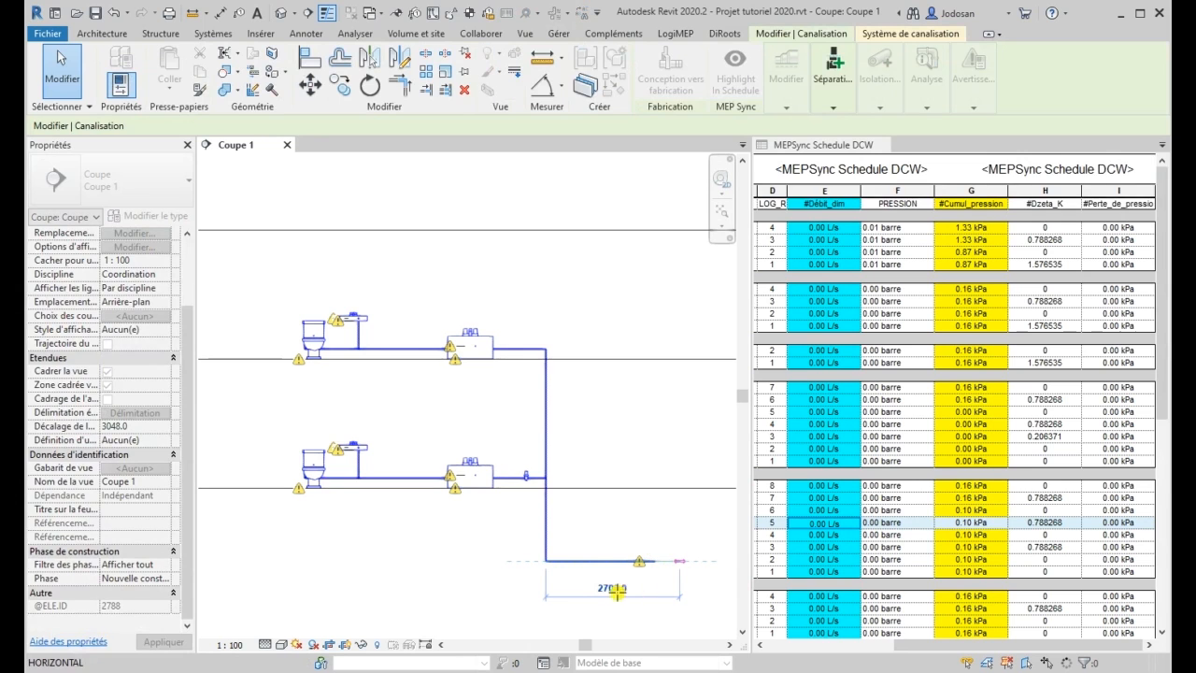
drag(593, 582, 589, 575)
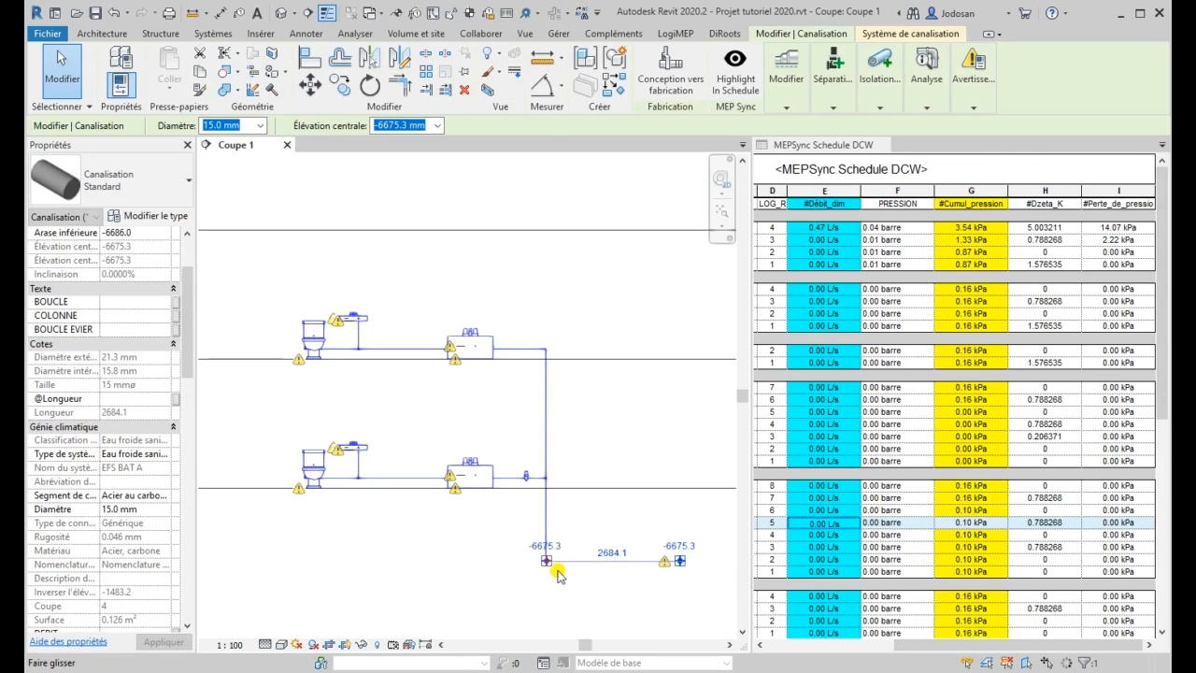
scroll(103, 505, down, 3)
scroll(103, 501, down, 5)
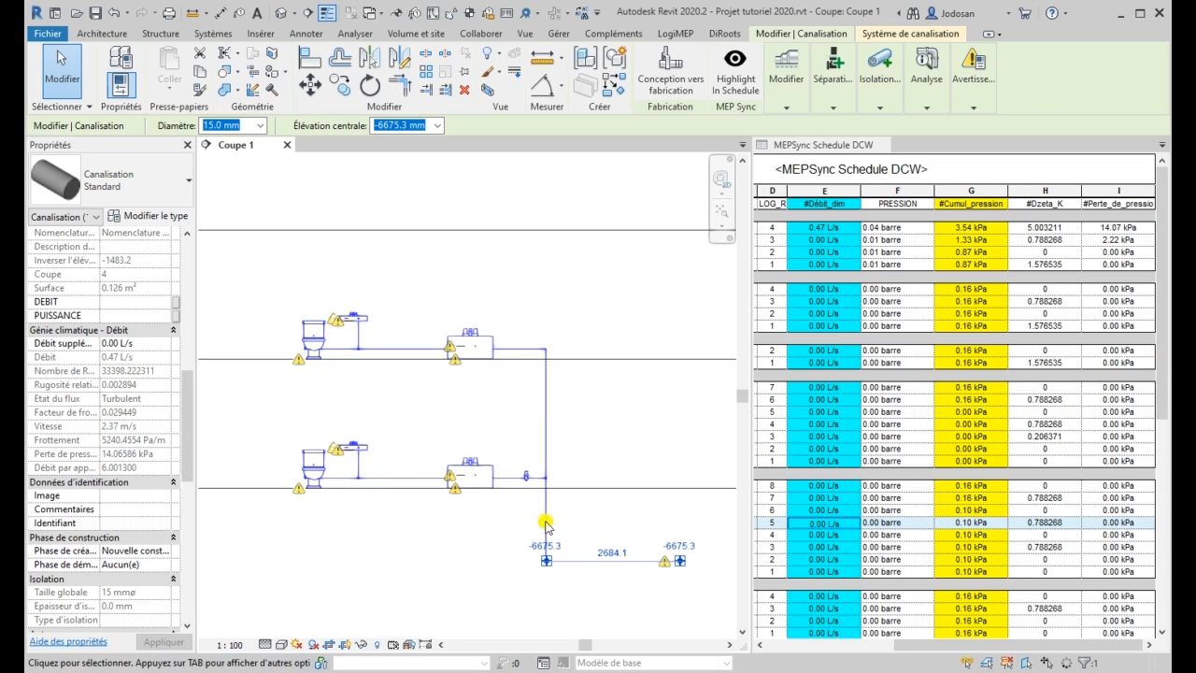
- Lower the horizontal supply pipe to an elevation of about -7340 mm and shorten it to about 1584 mm
drag(573, 562, 626, 591)
key(Escape)
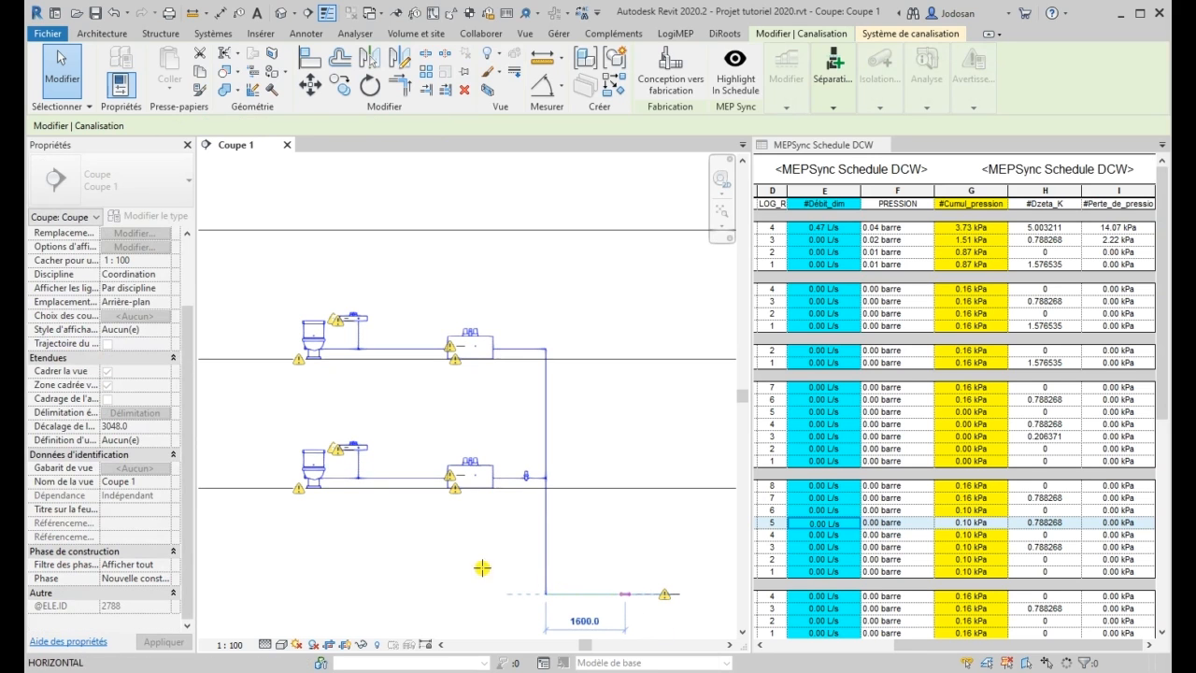
click(561, 591)
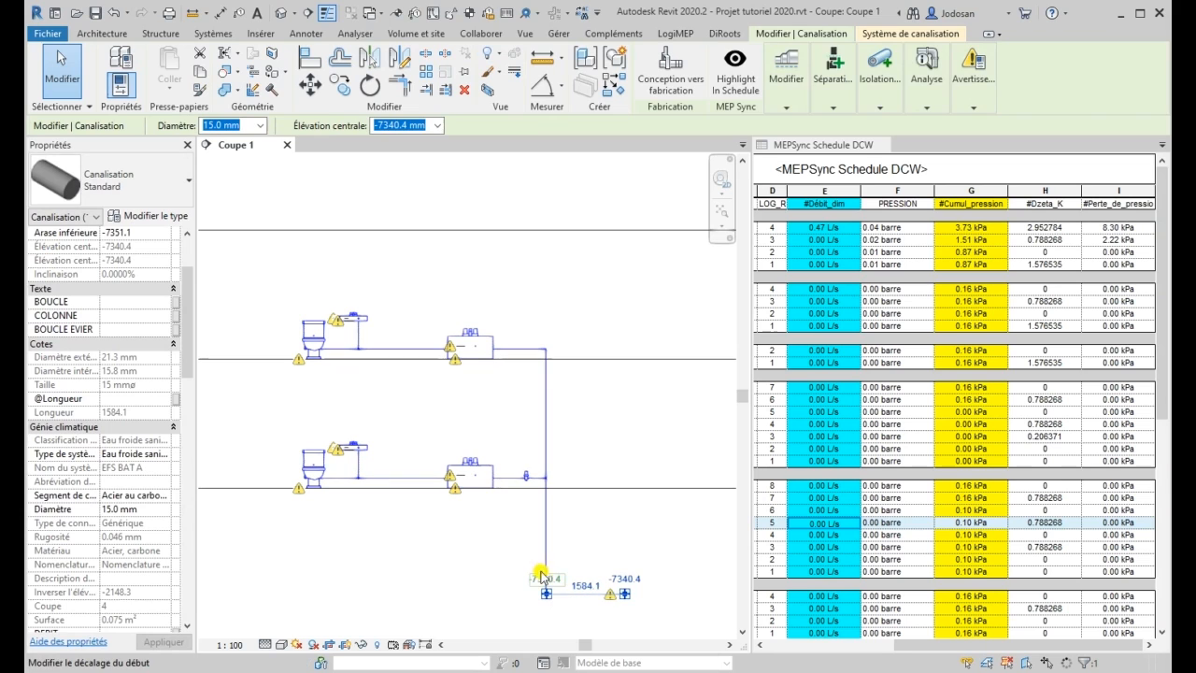
- Check in the LogiMEP settings that pipe sections are calculated automatically, and accept the settings
click(668, 36)
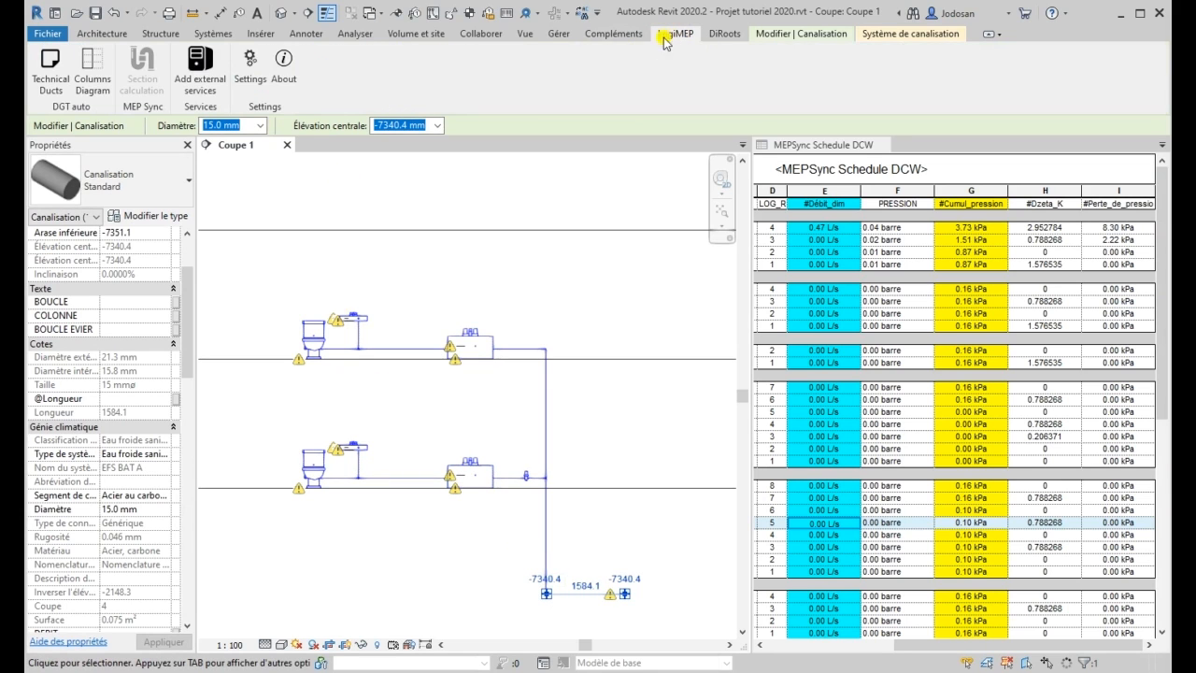
click(250, 63)
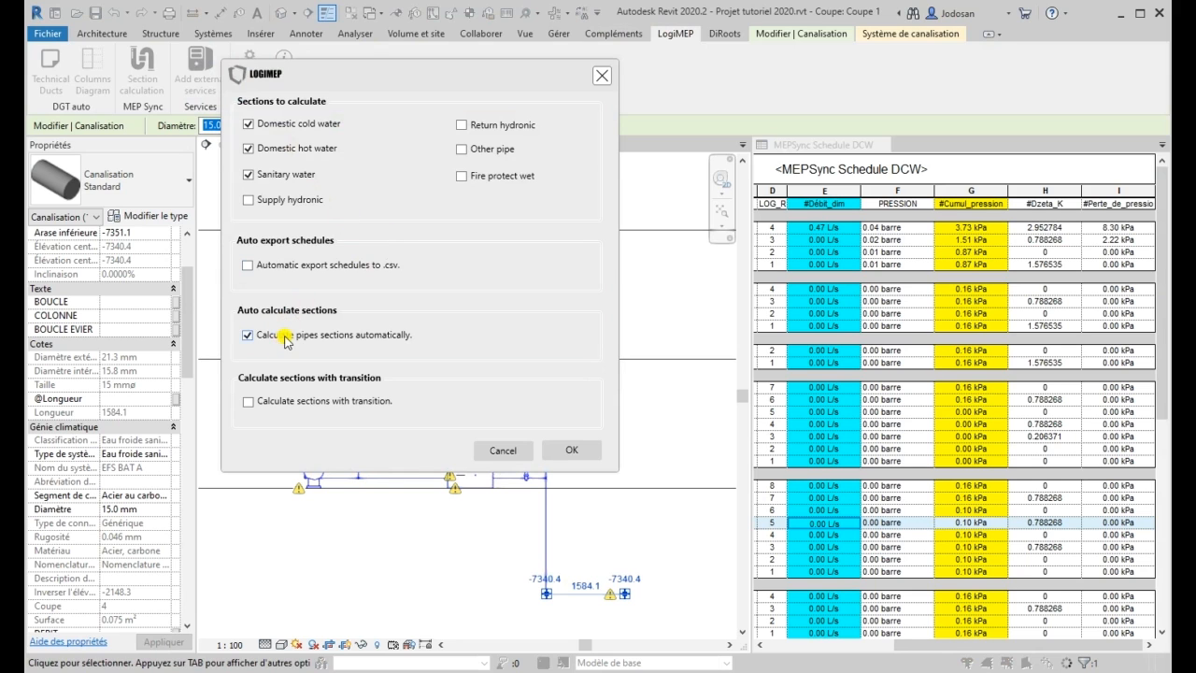
click(562, 453)
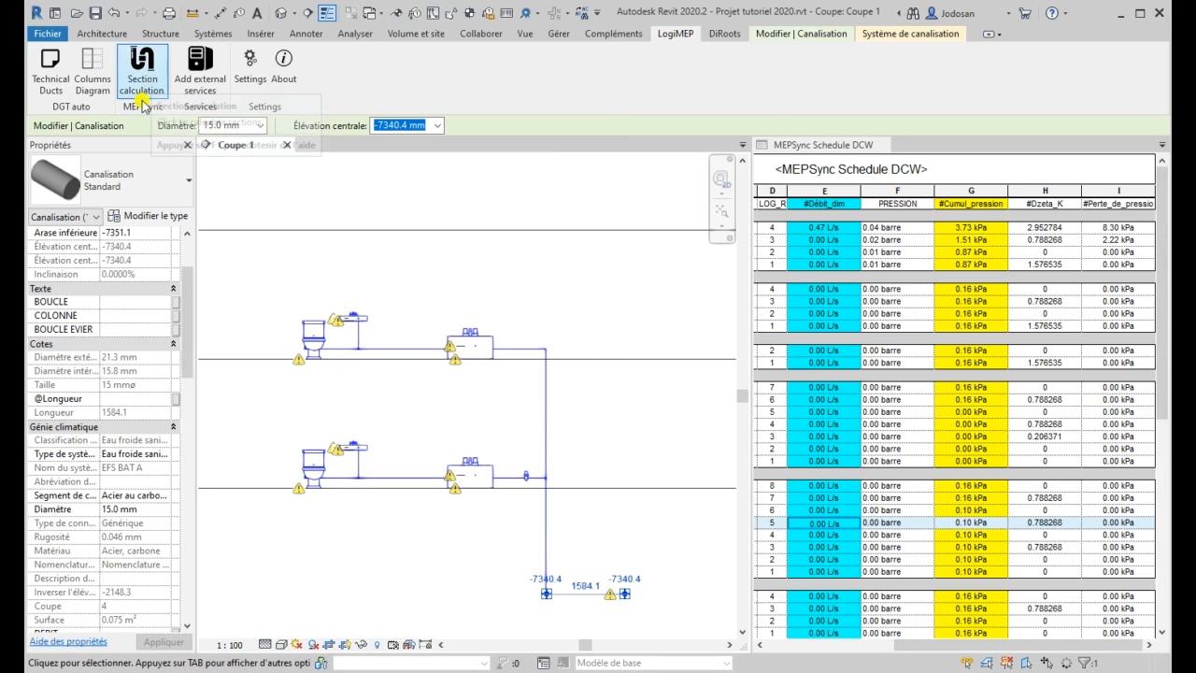
- Run the LogiMEP section calculation on the horizontal supply pipe at the foot of the riser
click(140, 91)
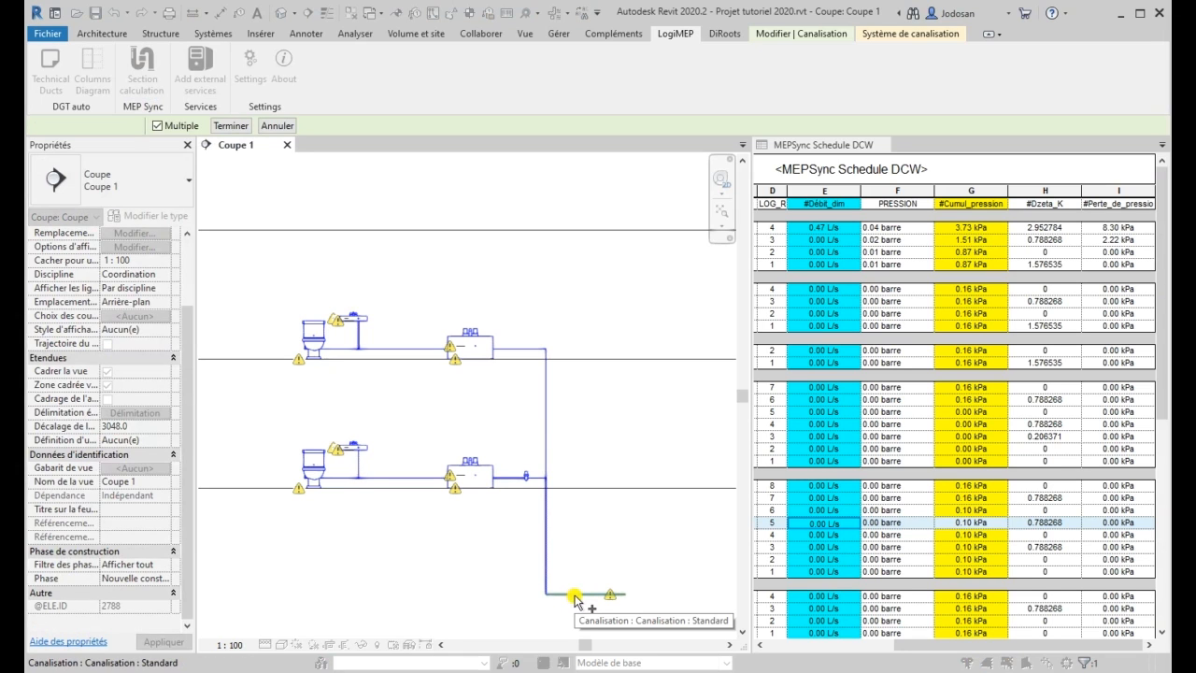
click(574, 598)
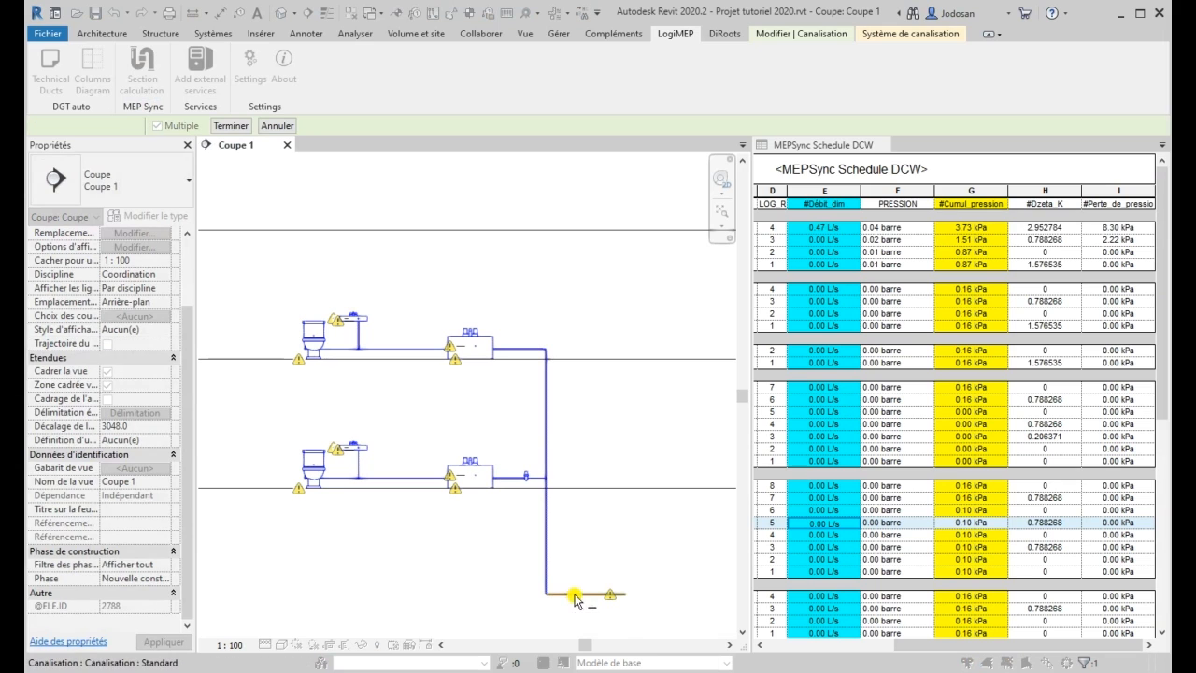
click(229, 125)
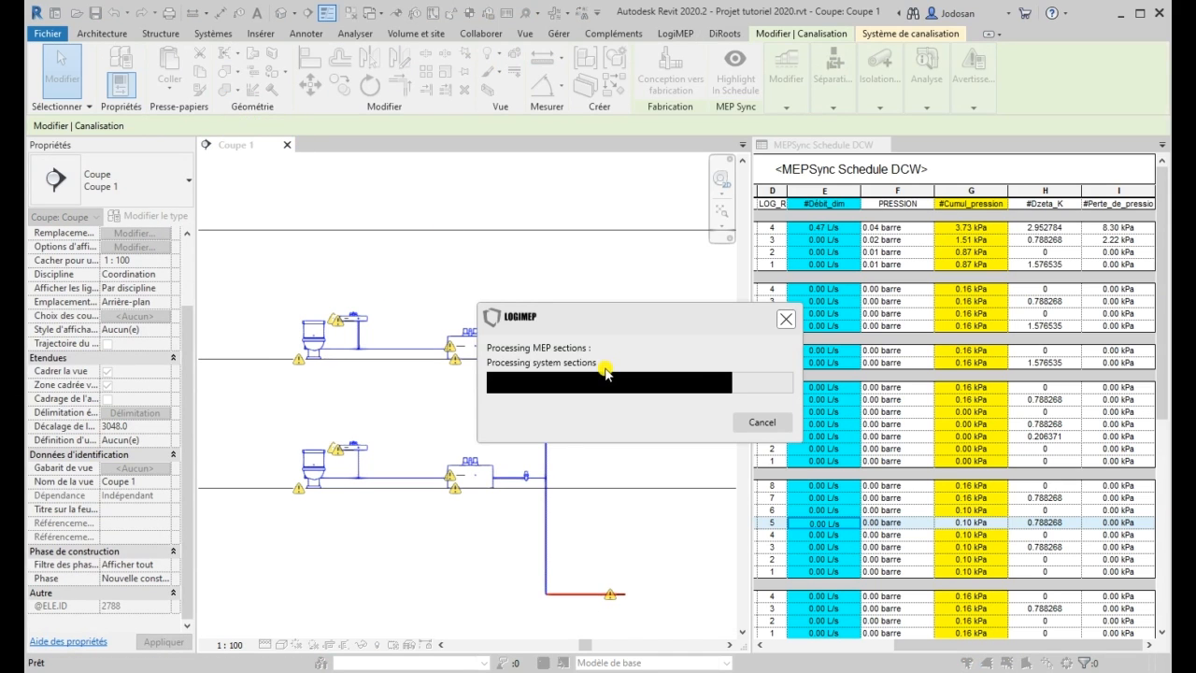
- Copy the upper floor's sanitary fixtures and branch piping vertically up to the Niveau 3 level
drag(271, 281, 560, 383)
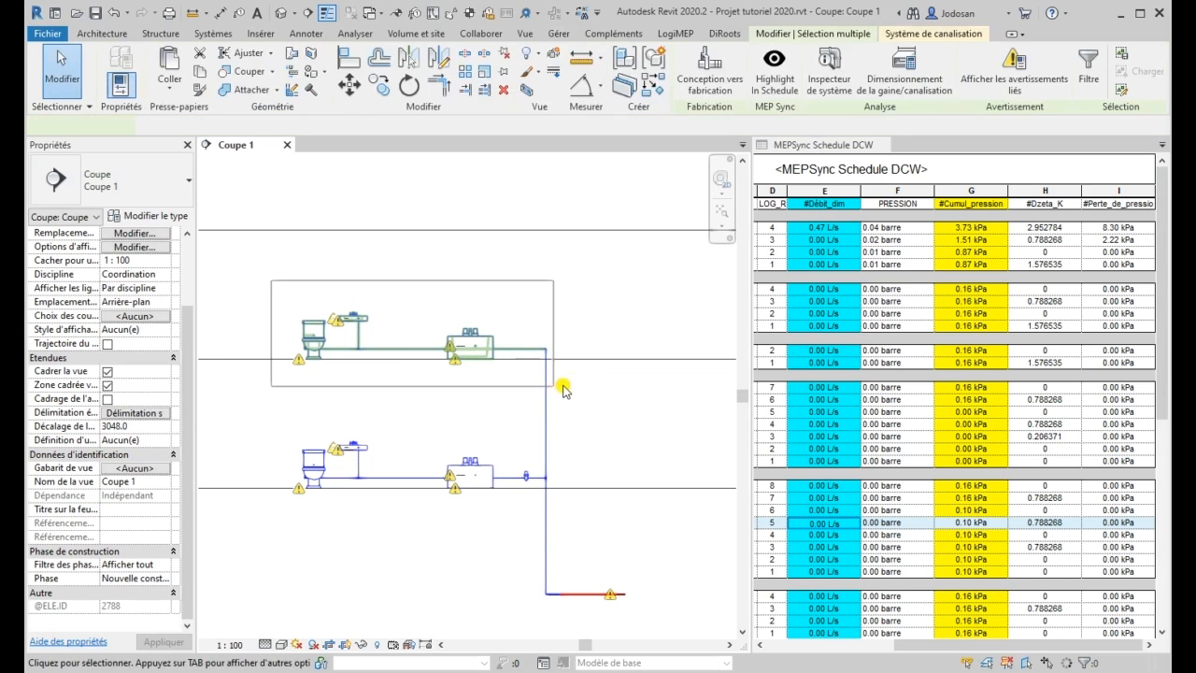
key(m)
key(v)
click(581, 358)
click(584, 232)
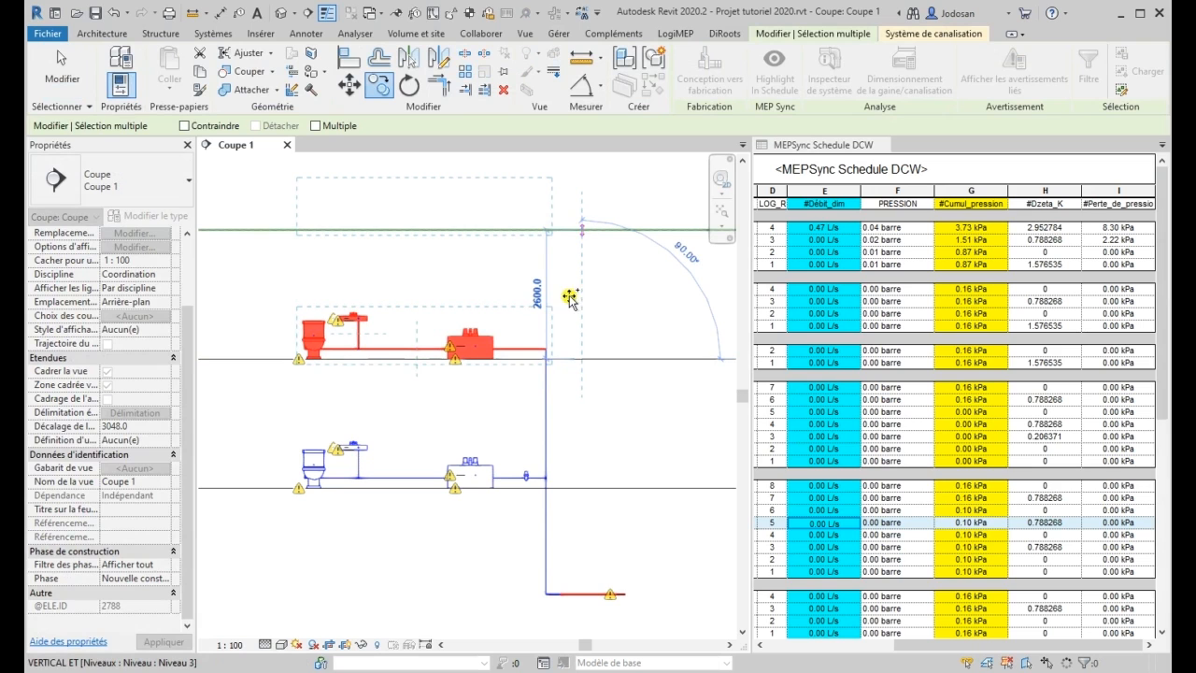
key(Escape)
- Convert the elbow at the top of the riser into a tee
scroll(548, 214, up, 3)
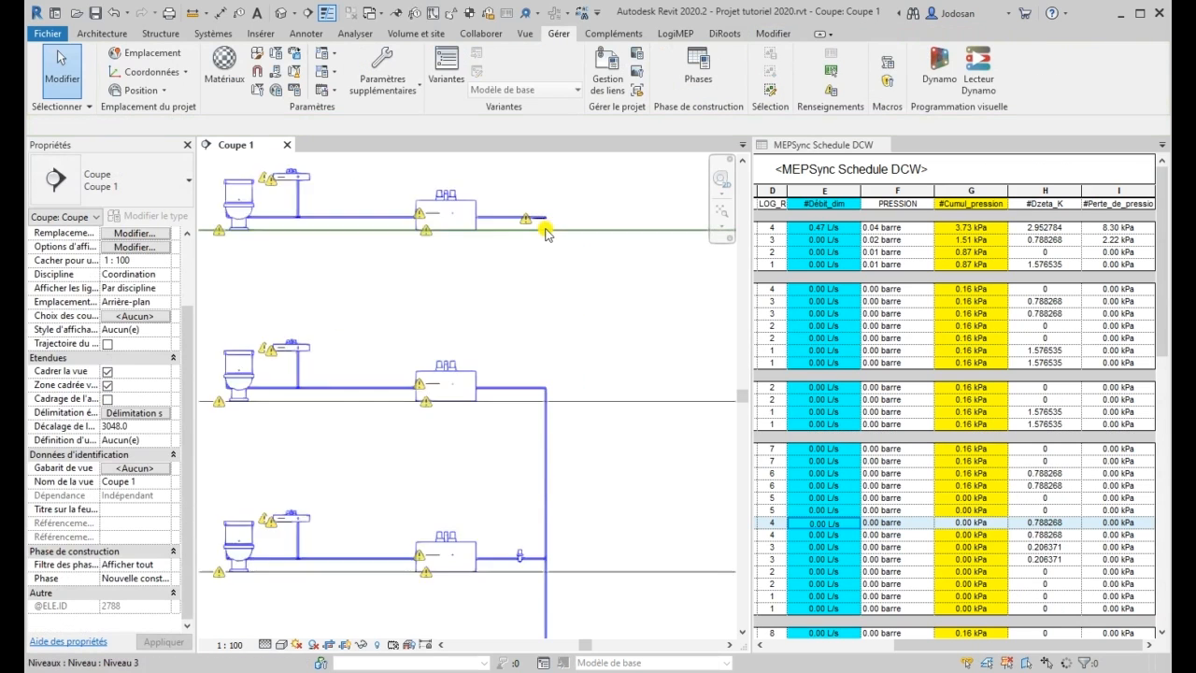
scroll(545, 529, up, 2)
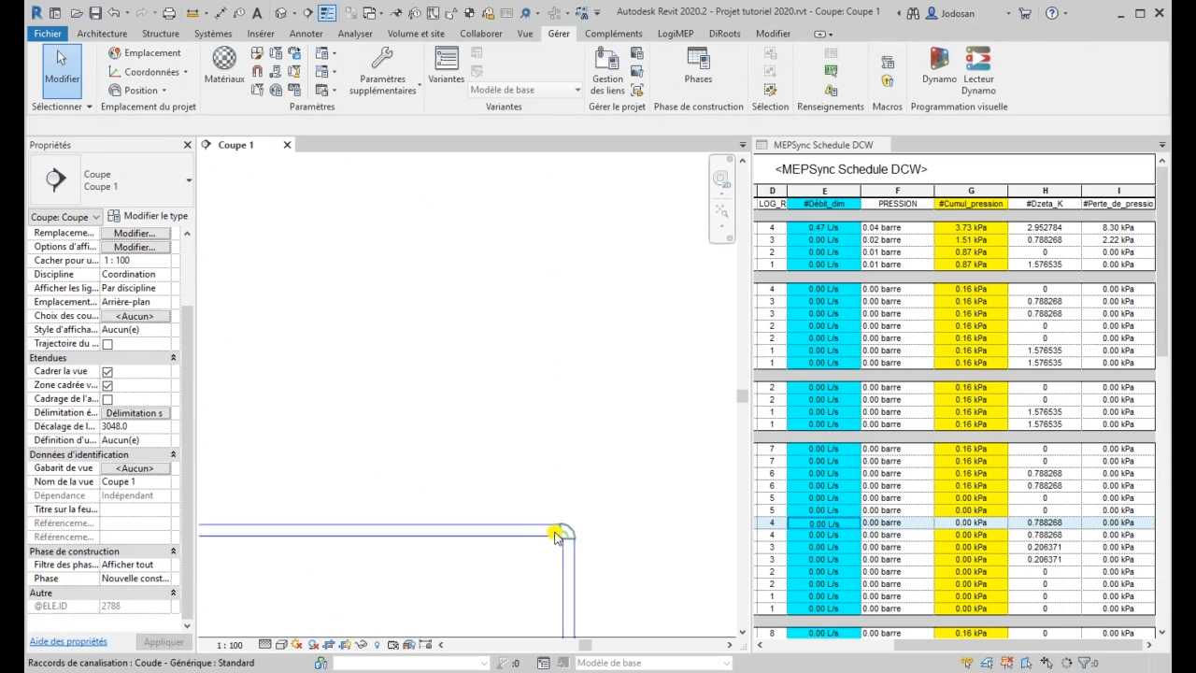
click(570, 533)
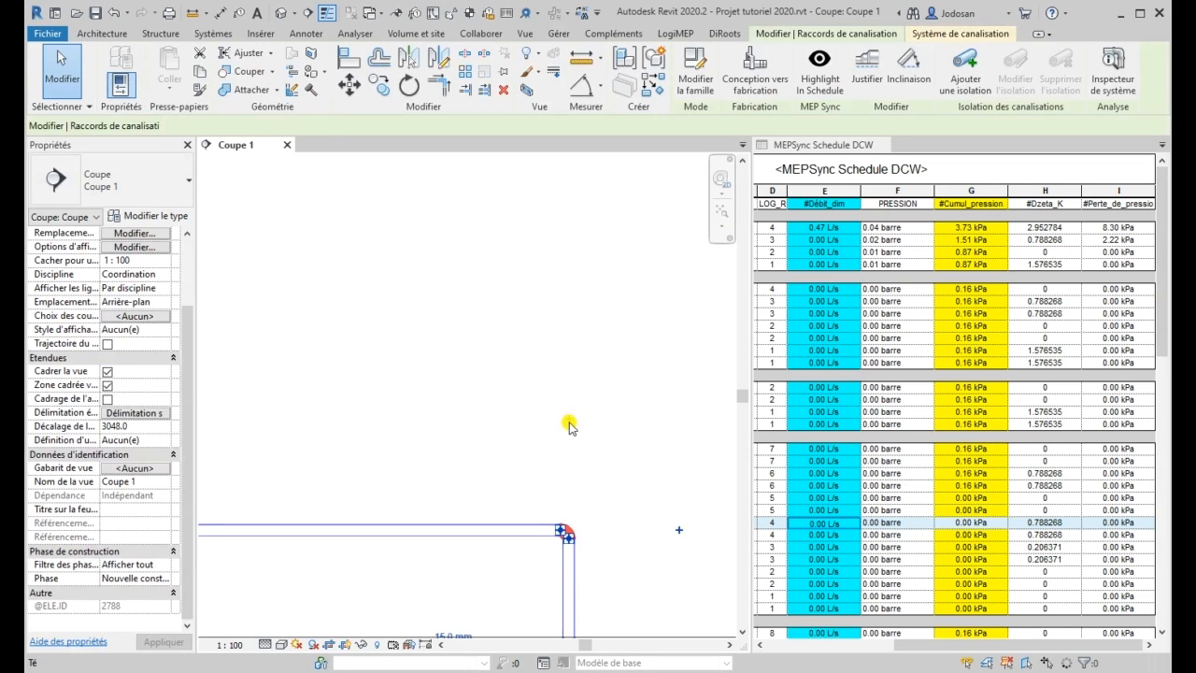
key(Delete)
scroll(553, 510, down, 2)
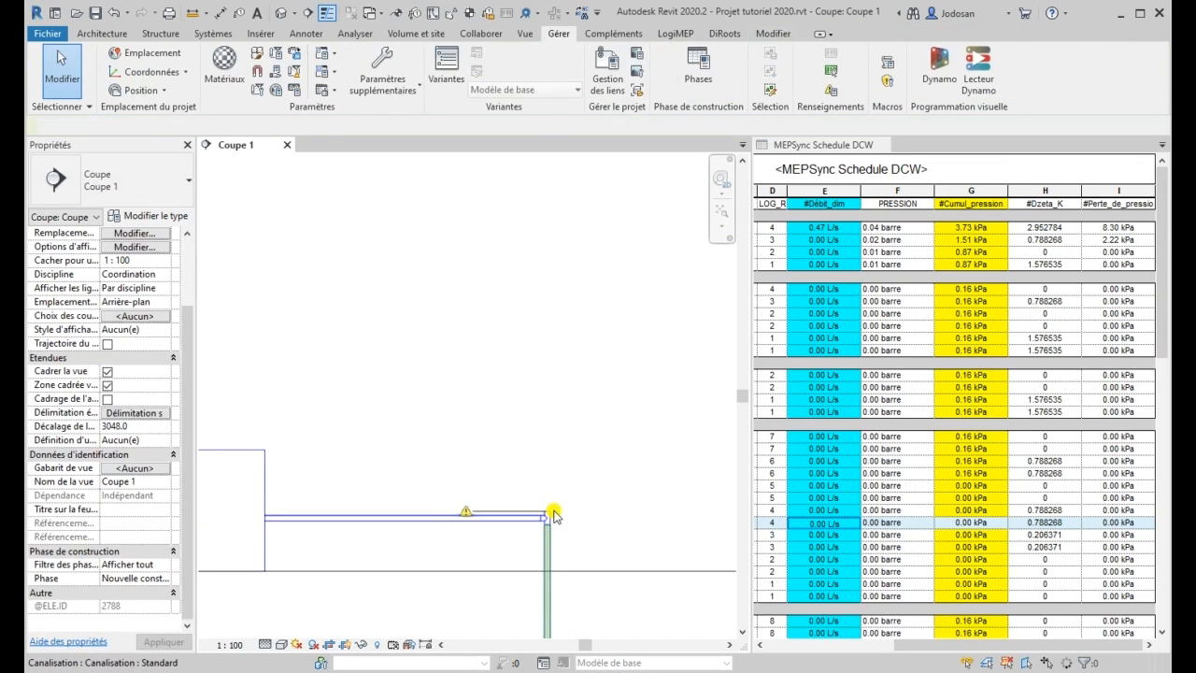
- Draw a vertical 15 mm pipe from the tee up to the copied Niveau 3 branch, extending the riser
click(548, 512)
key(p)
key(i)
scroll(548, 509, down, 2)
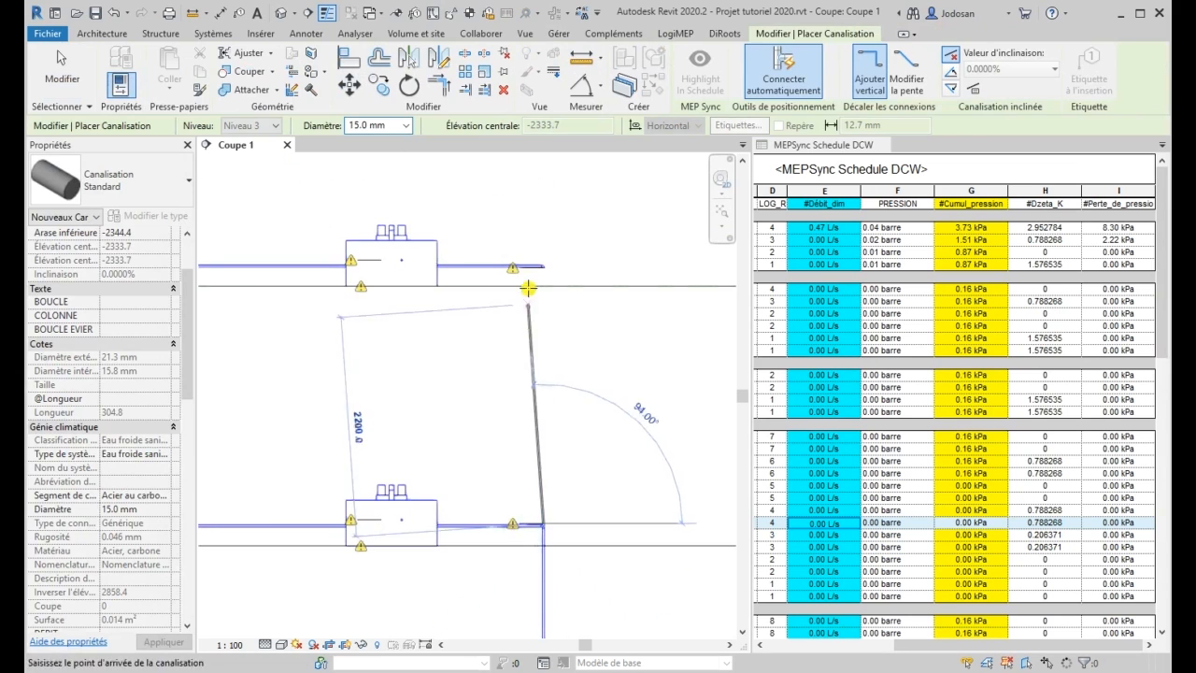
key(Escape)
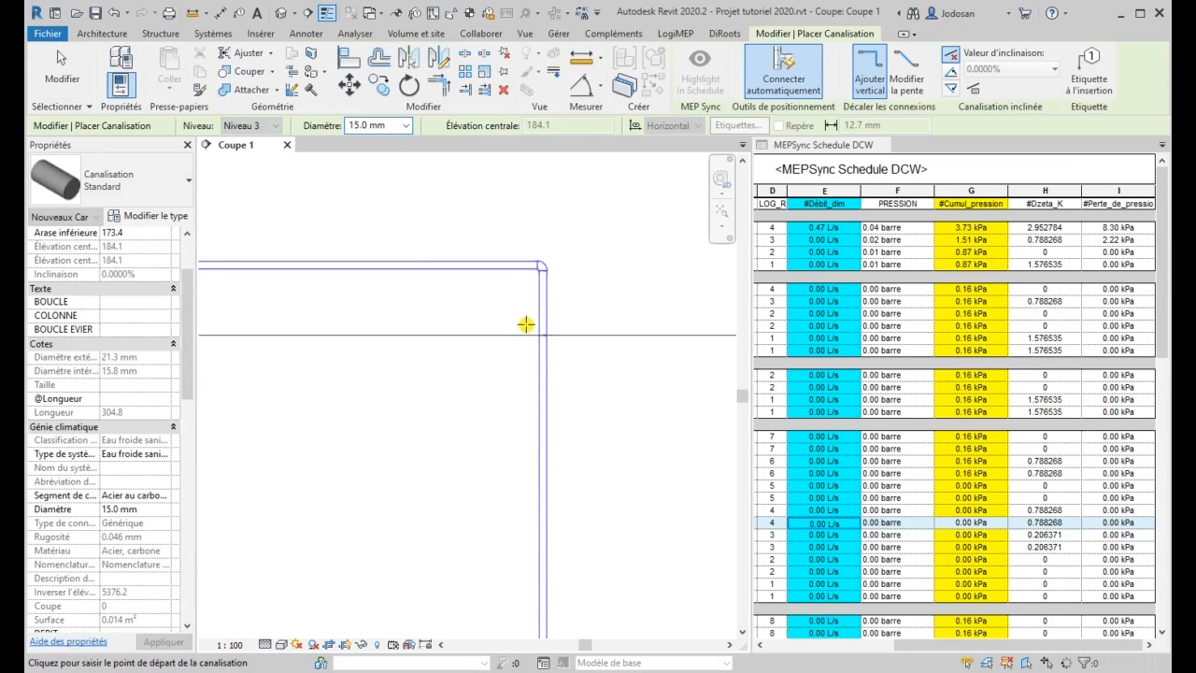
scroll(526, 324, down, 1)
scroll(518, 281, down, 2)
key(Escape)
- Examine the #Débit_dim column of the MEPSync Schedule DCW
click(826, 227)
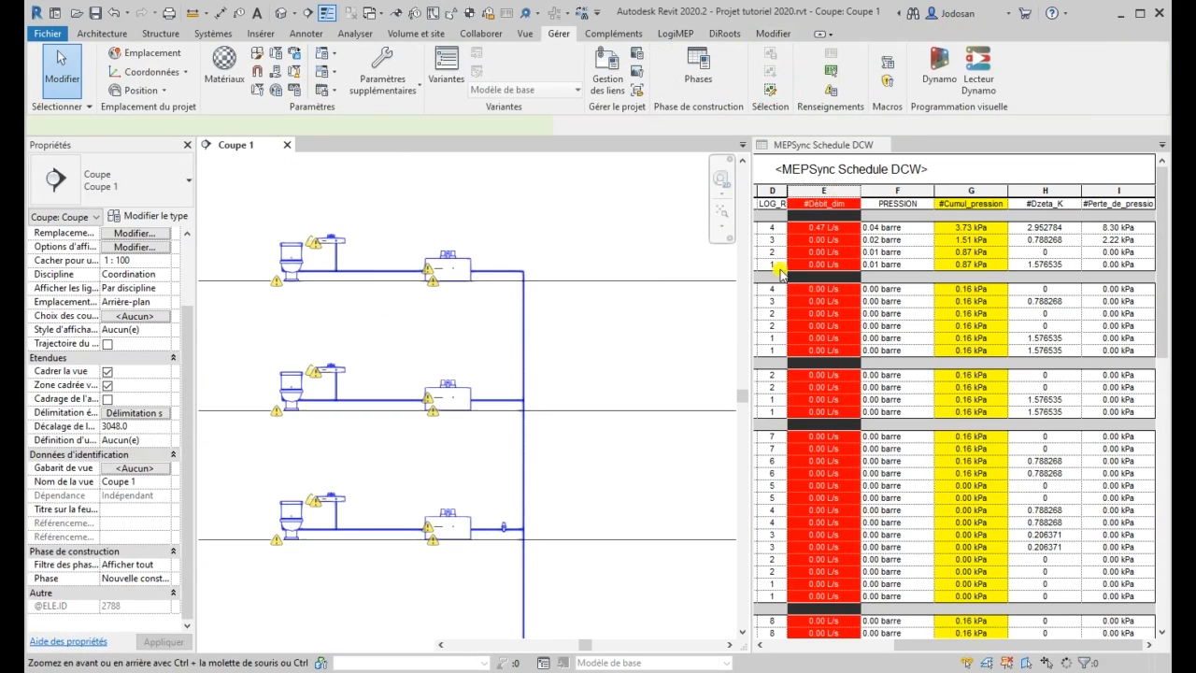
- Run the LogiMEP section calculation from the new upper riser pipe and highlight the PRESSION column in the MEPSync Schedule DCW
scroll(542, 245, down, 2)
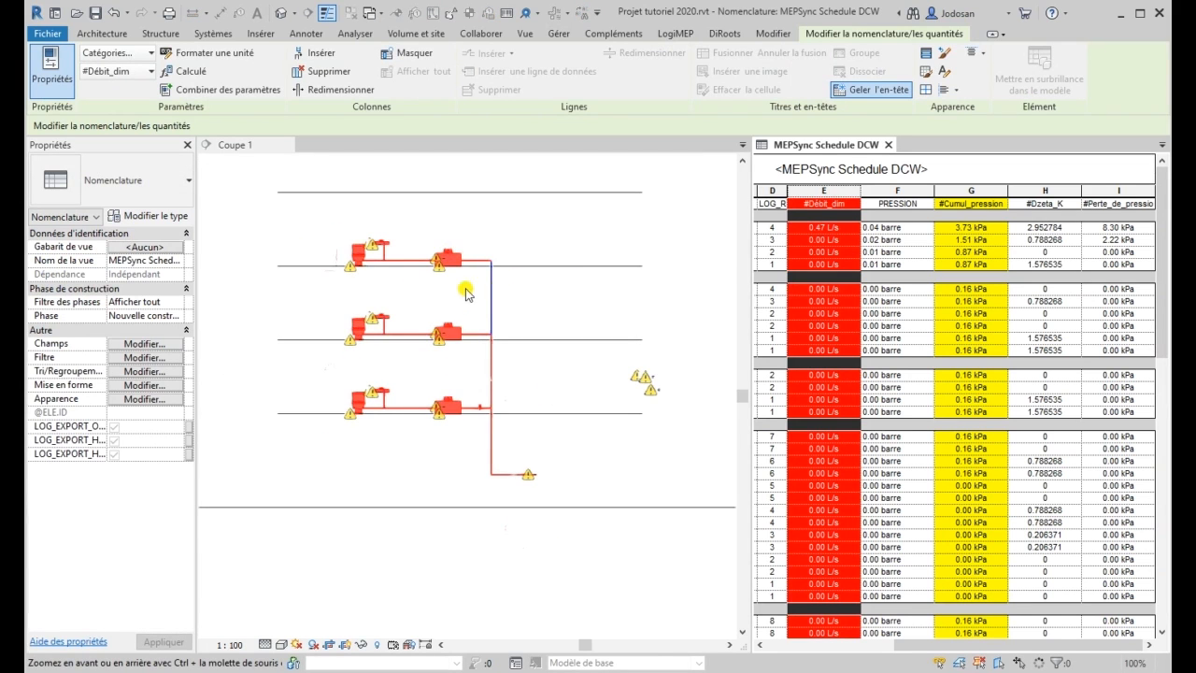
scroll(500, 311, up, 1)
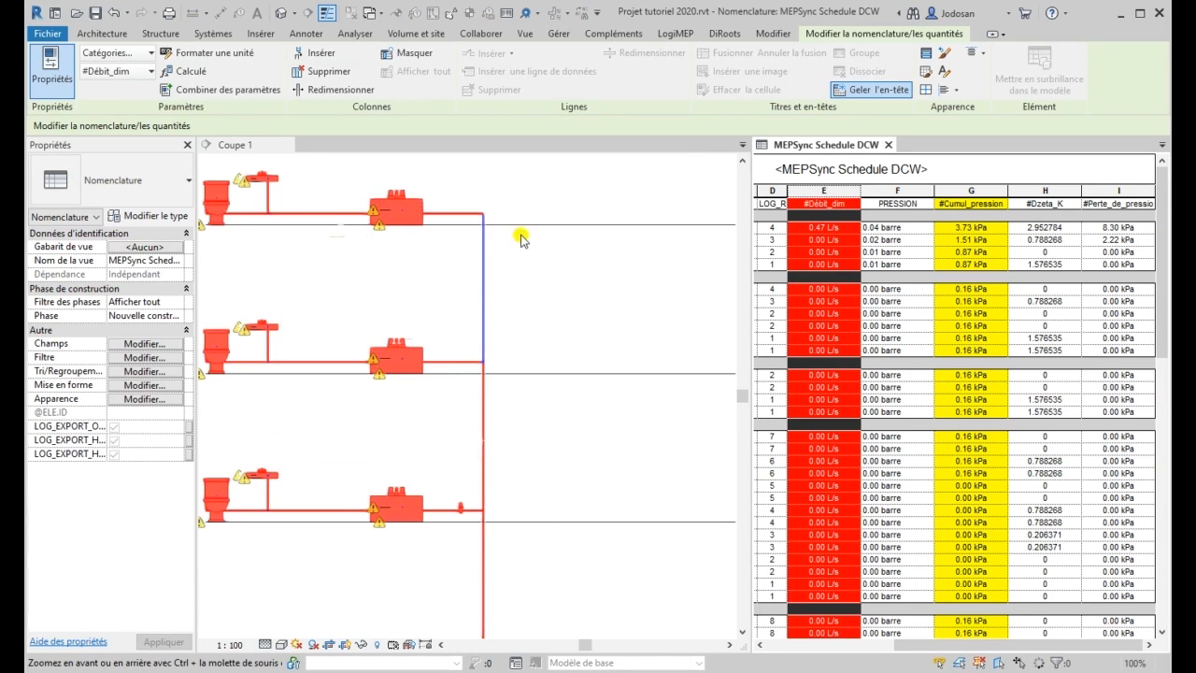
scroll(551, 364, down, 1)
click(552, 365)
click(675, 33)
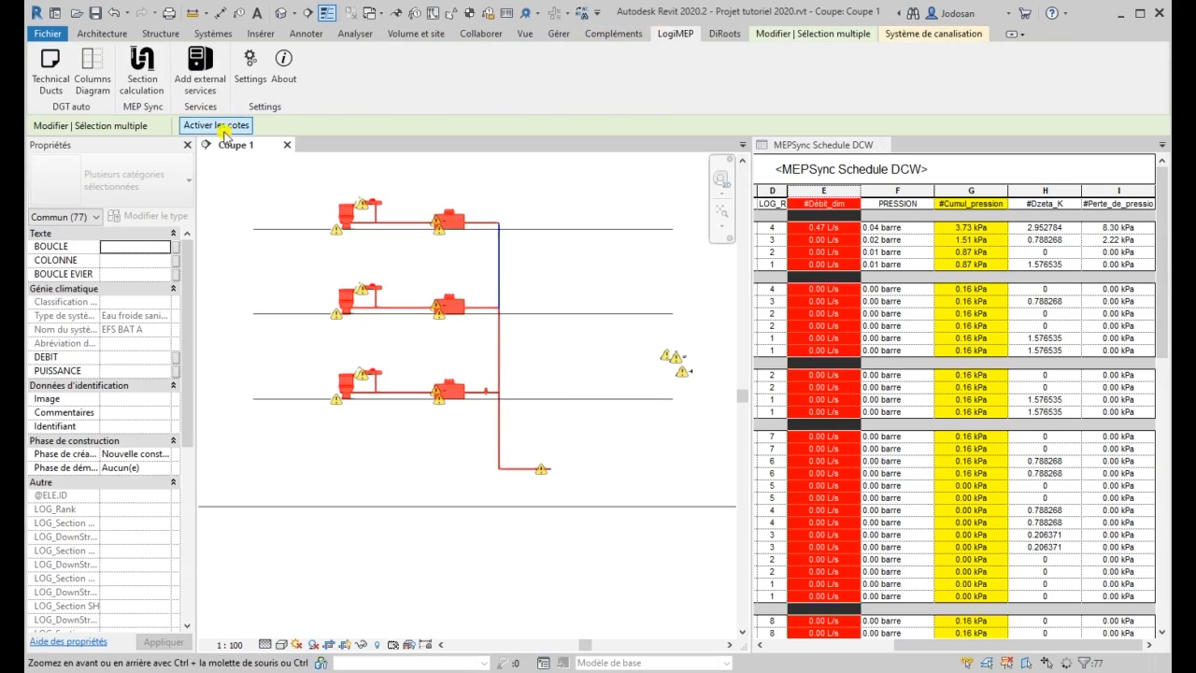
click(145, 79)
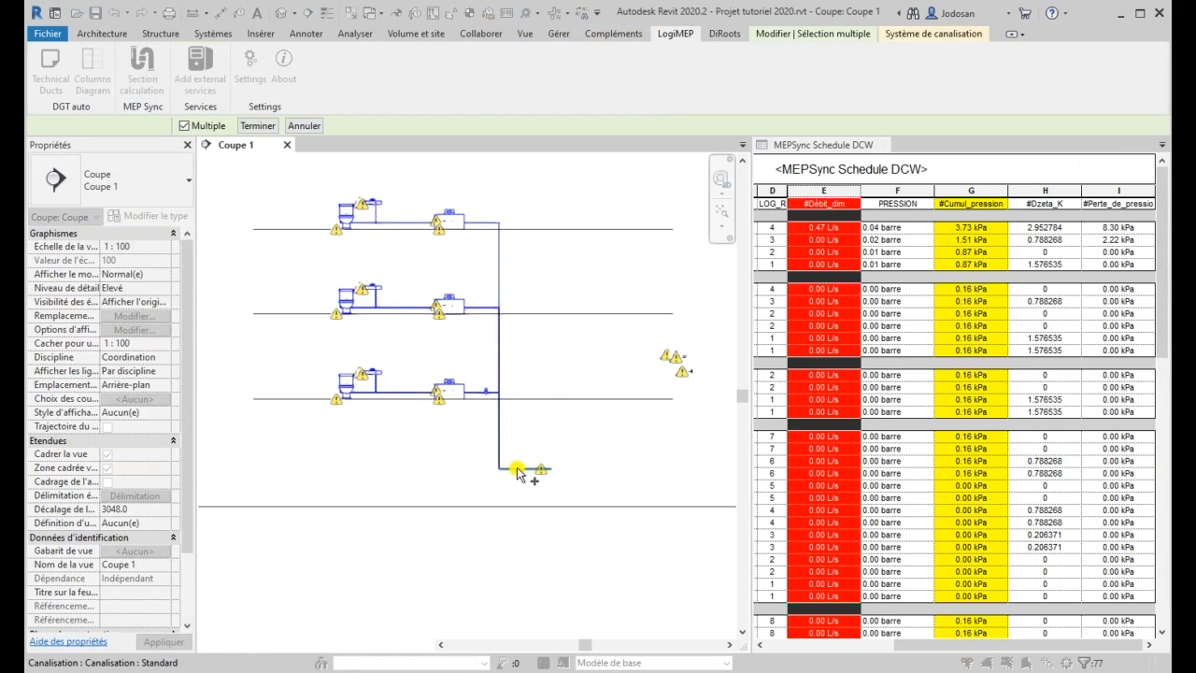
click(498, 271)
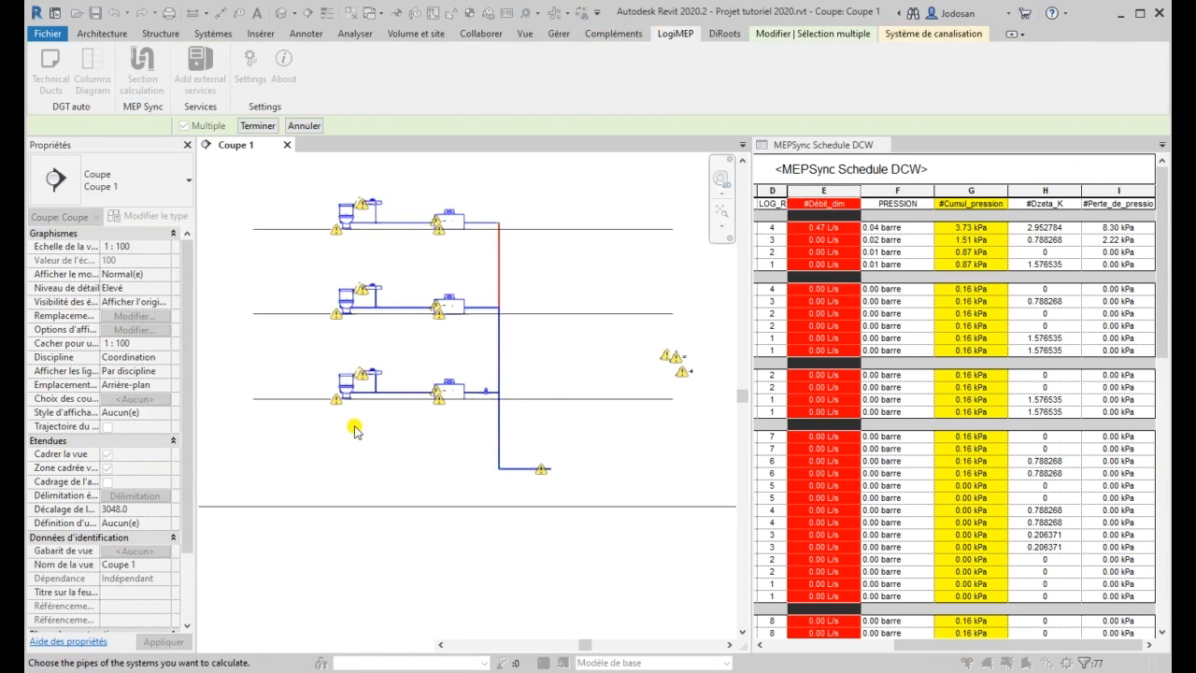
click(257, 125)
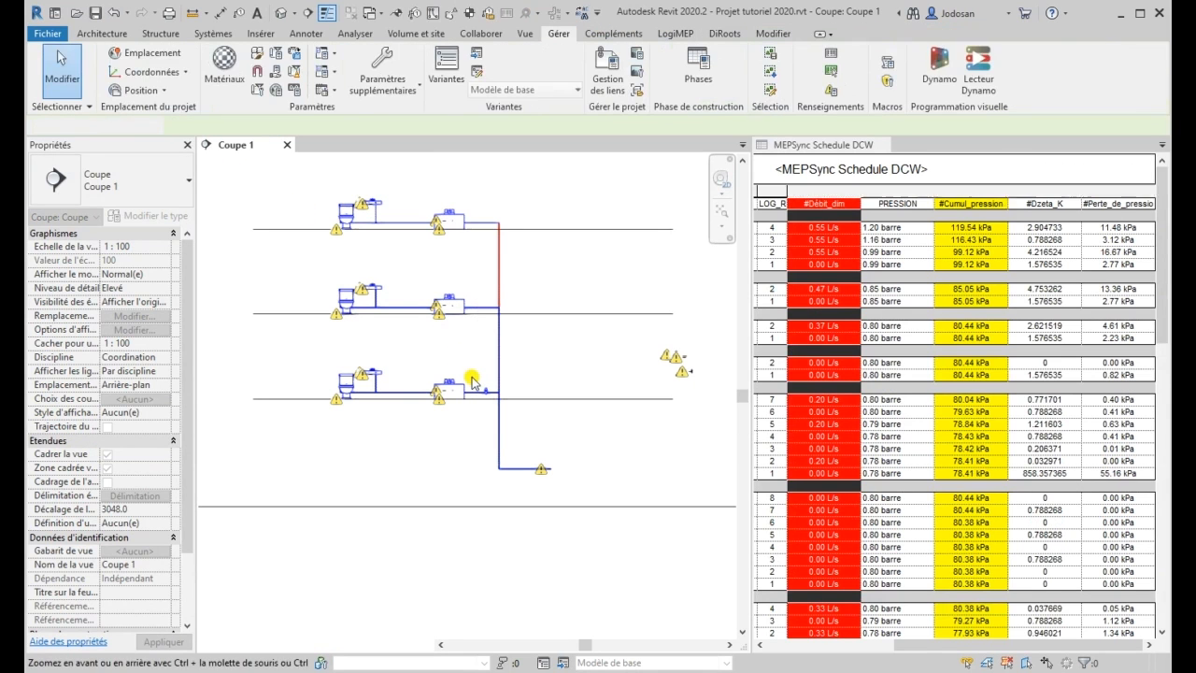
click(871, 192)
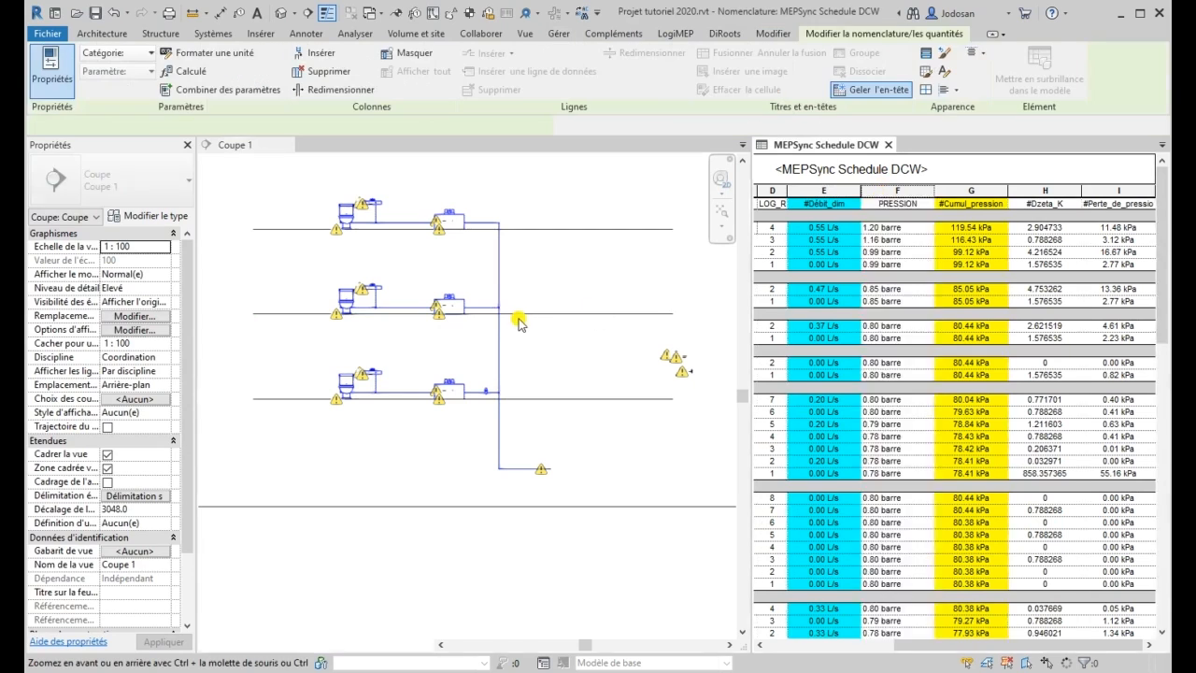
- Enable automatic calculation of pipe sections in the LogiMEP settings for the selected network
click(432, 467)
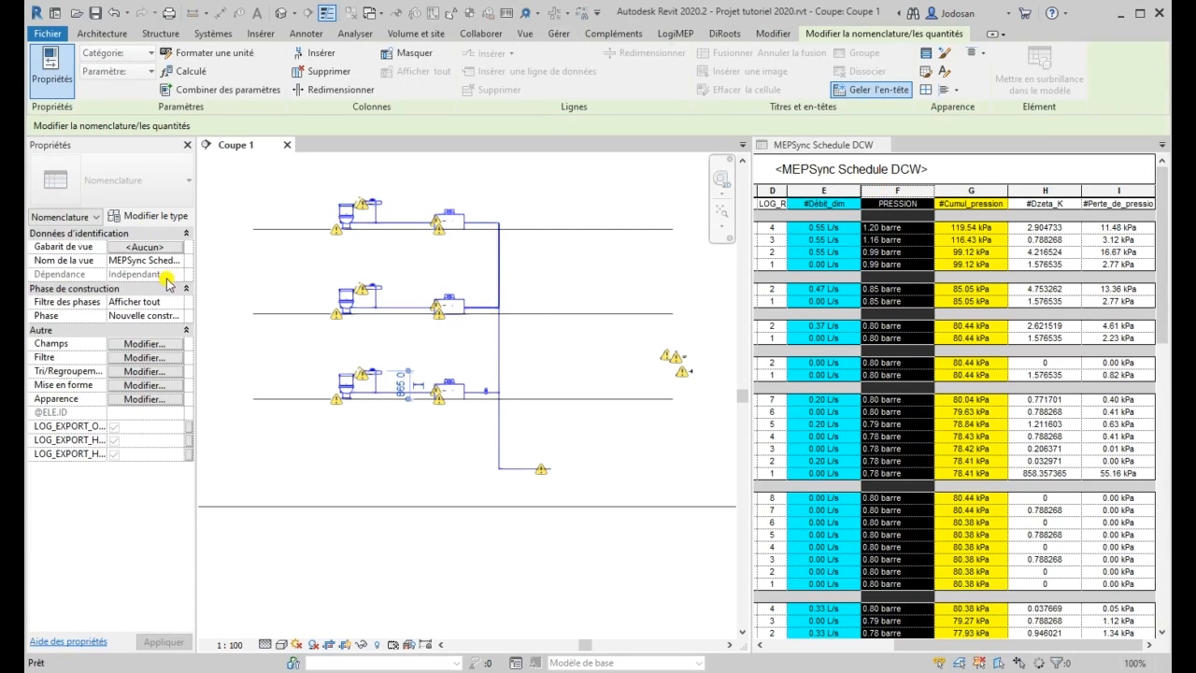
click(678, 34)
click(250, 61)
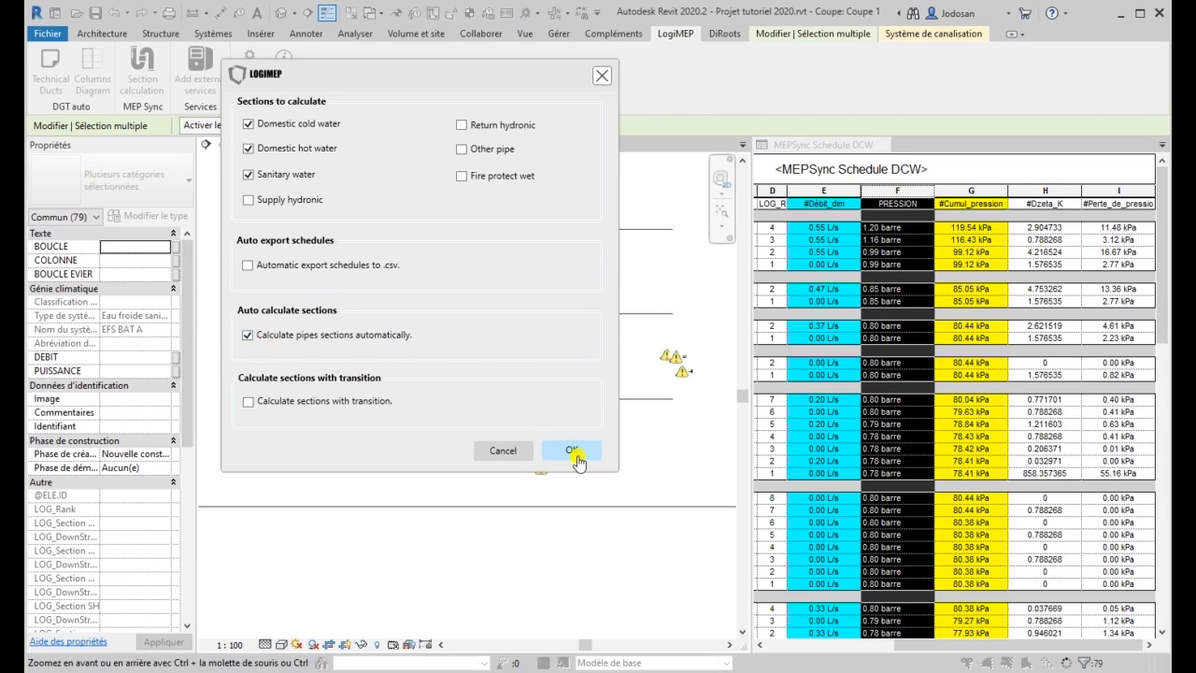
click(574, 452)
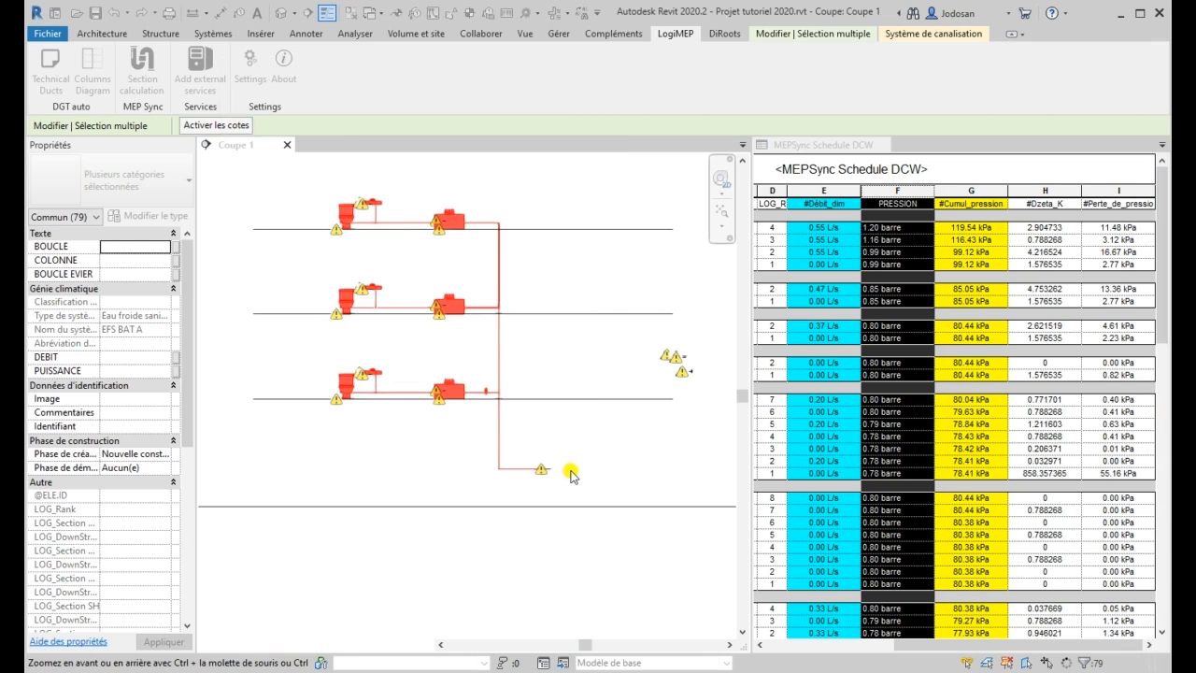
key(Escape)
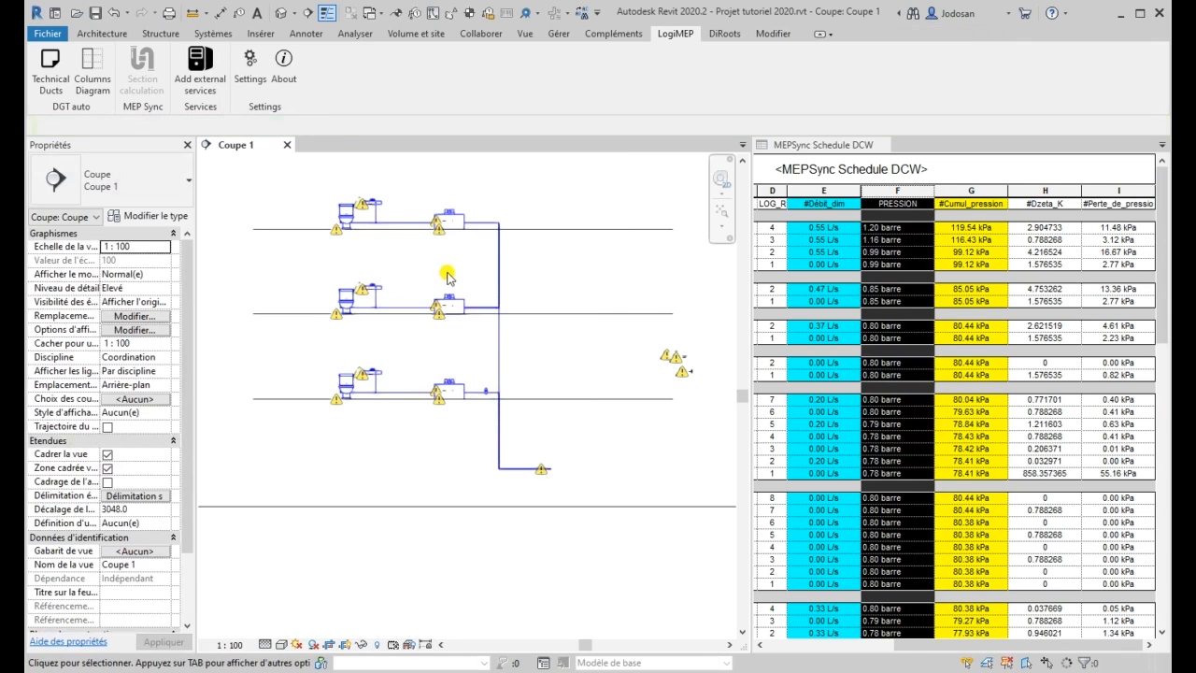
- Draw a 15 mm branch pipe horizontally outward from the riser below Niveau 2, continuing vertically up past Niveau 2
click(497, 355)
scroll(495, 358, up, 2)
key(c)
key(s)
click(493, 353)
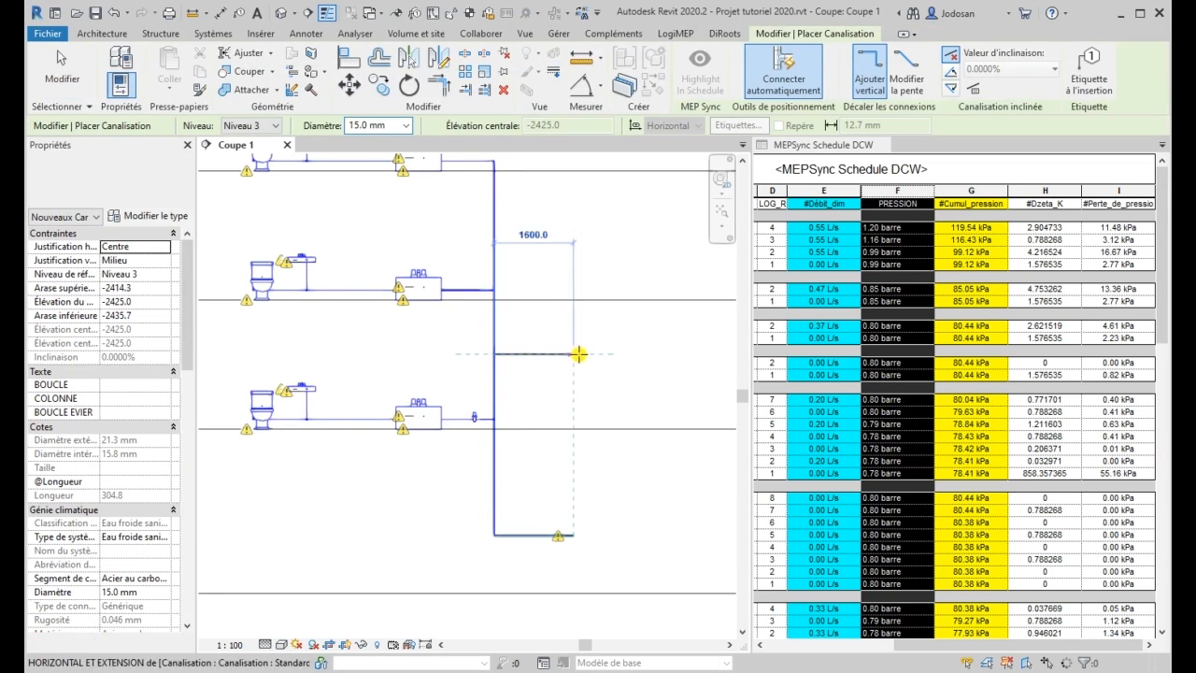
click(578, 353)
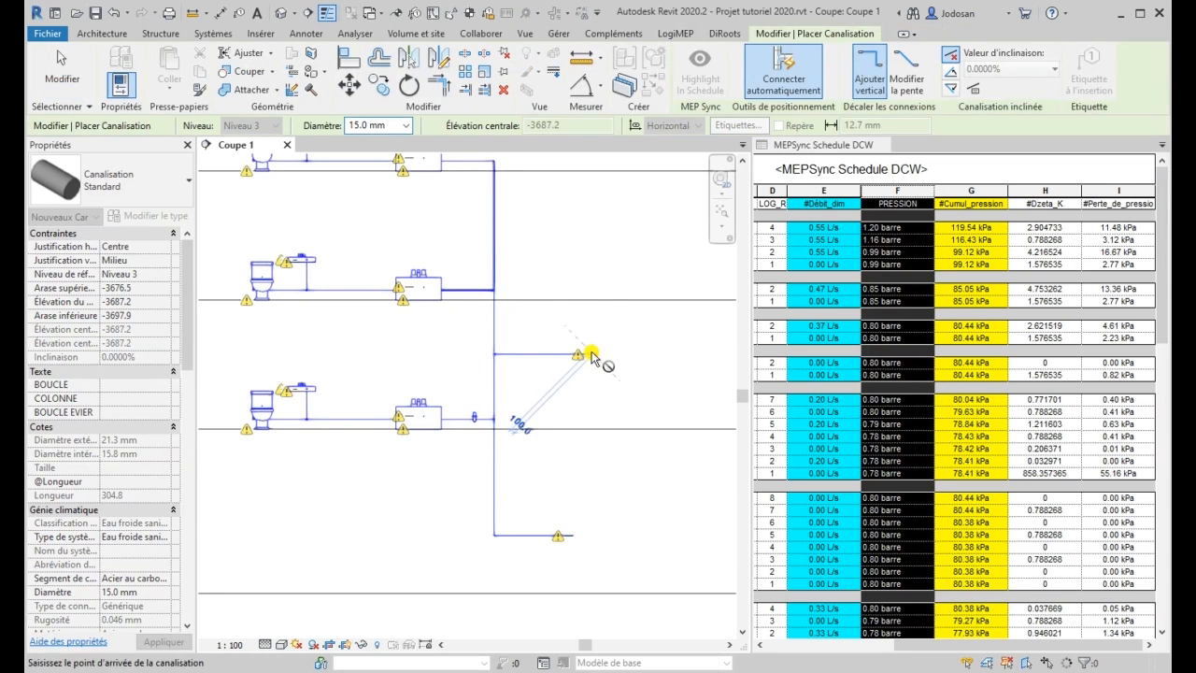
click(591, 268)
key(Escape)
key(Escape)
- Copy the 560 mm x 560 mm rectangular sanitary fixture on Niveau 2 to beside the upper end of the new branch
scroll(328, 272, up, 2)
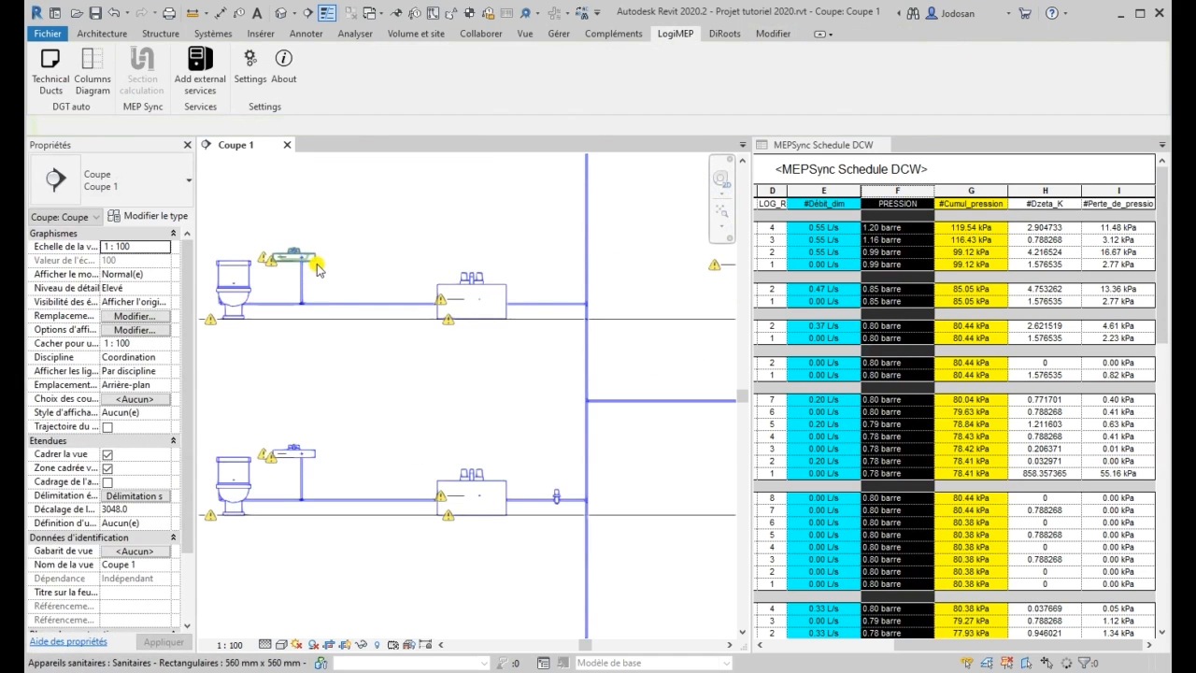
click(308, 256)
scroll(344, 269, down, 2)
key(c)
key(o)
click(339, 264)
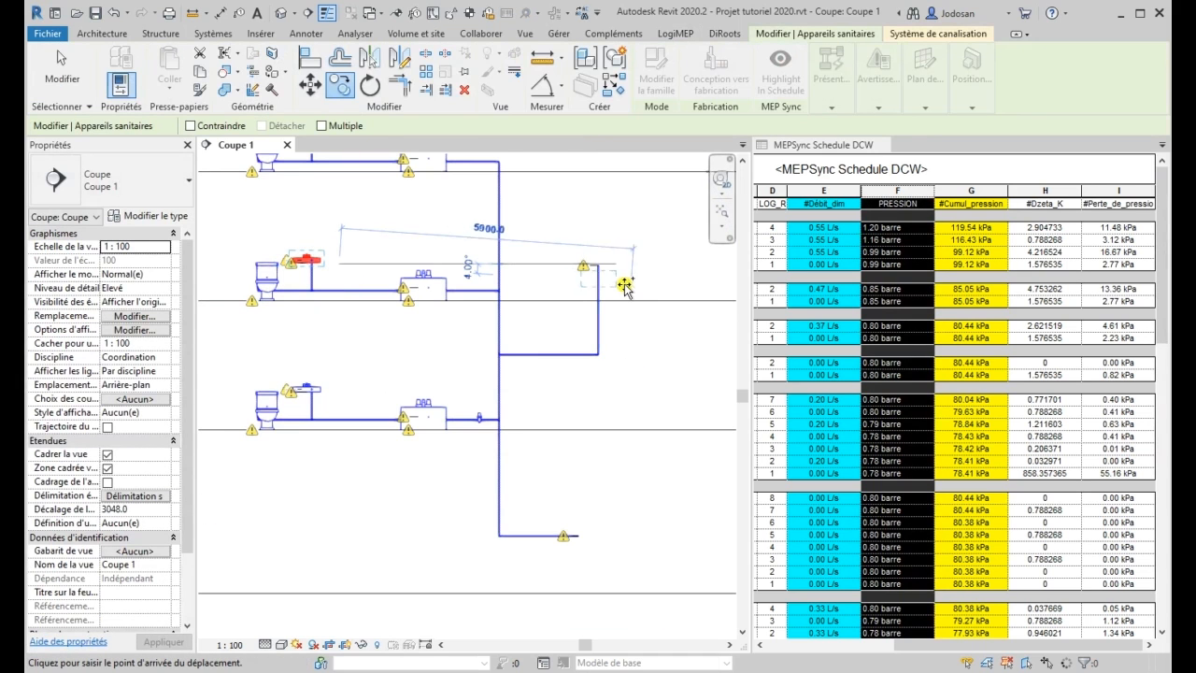
click(633, 273)
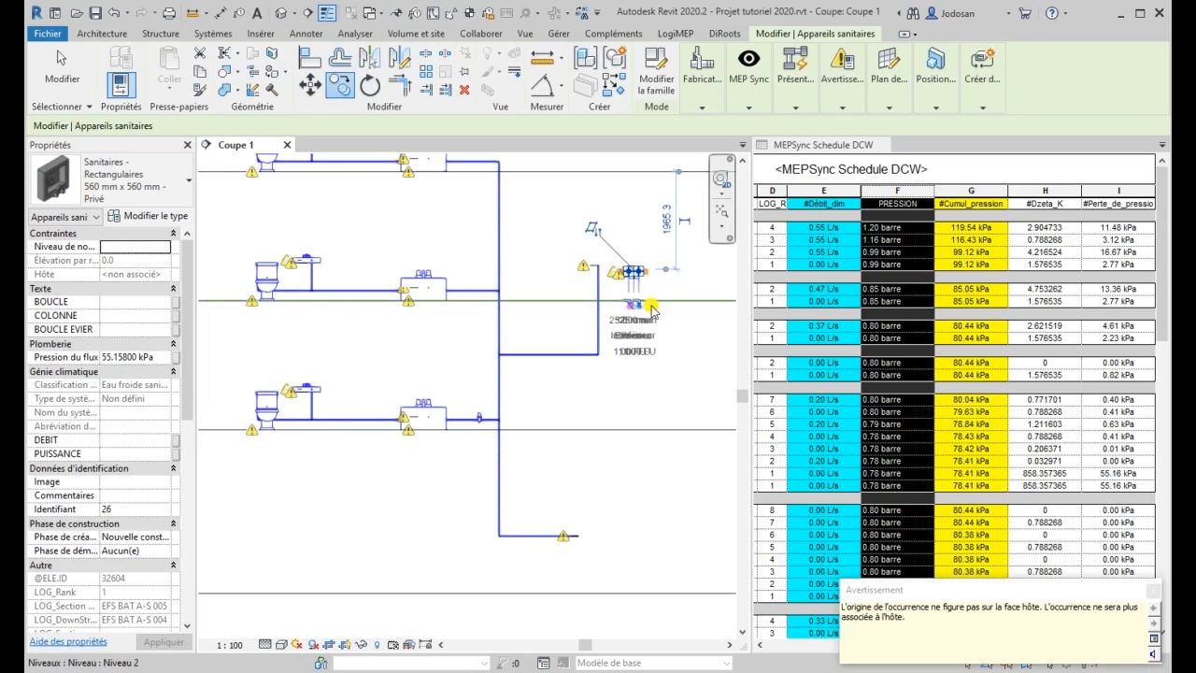
- Connect the copied sanitary fixture to the vertical pipe of the new branch
click(902, 101)
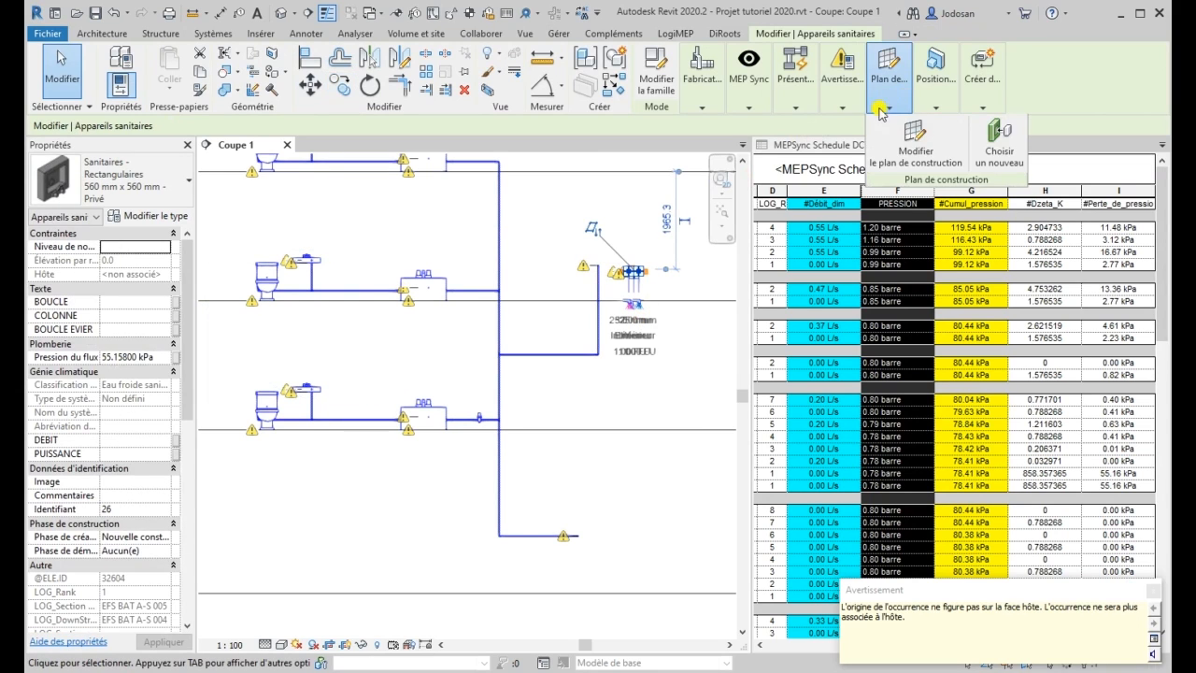
mouse_move(770, 101)
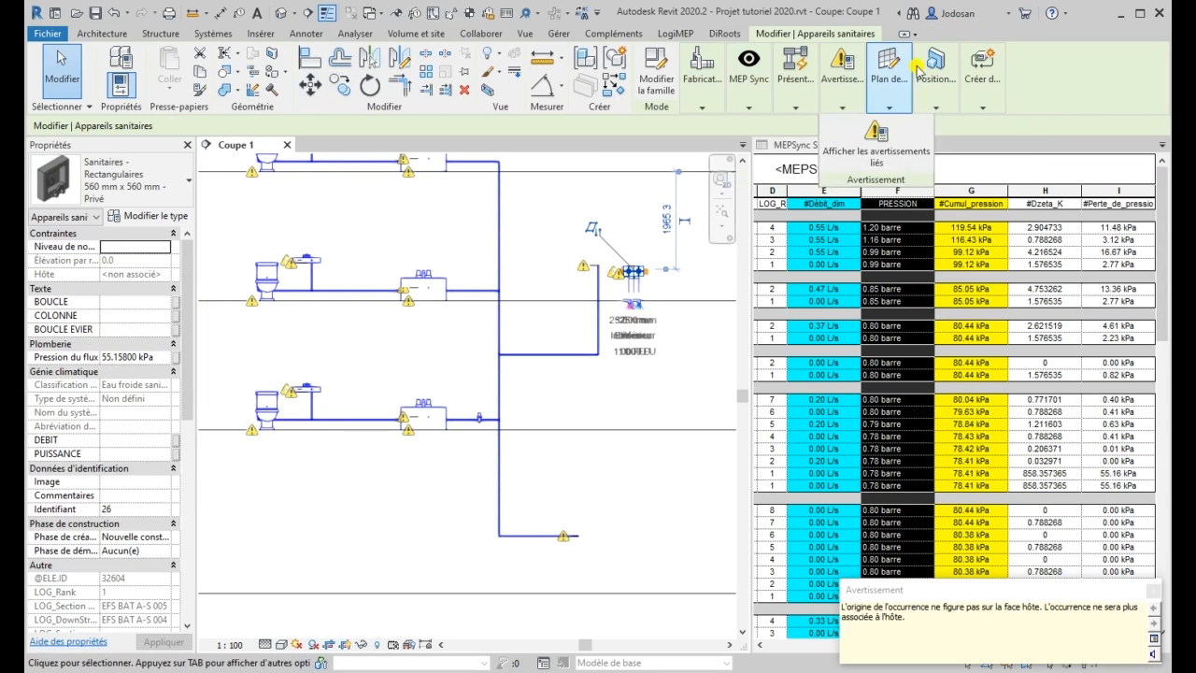
click(797, 135)
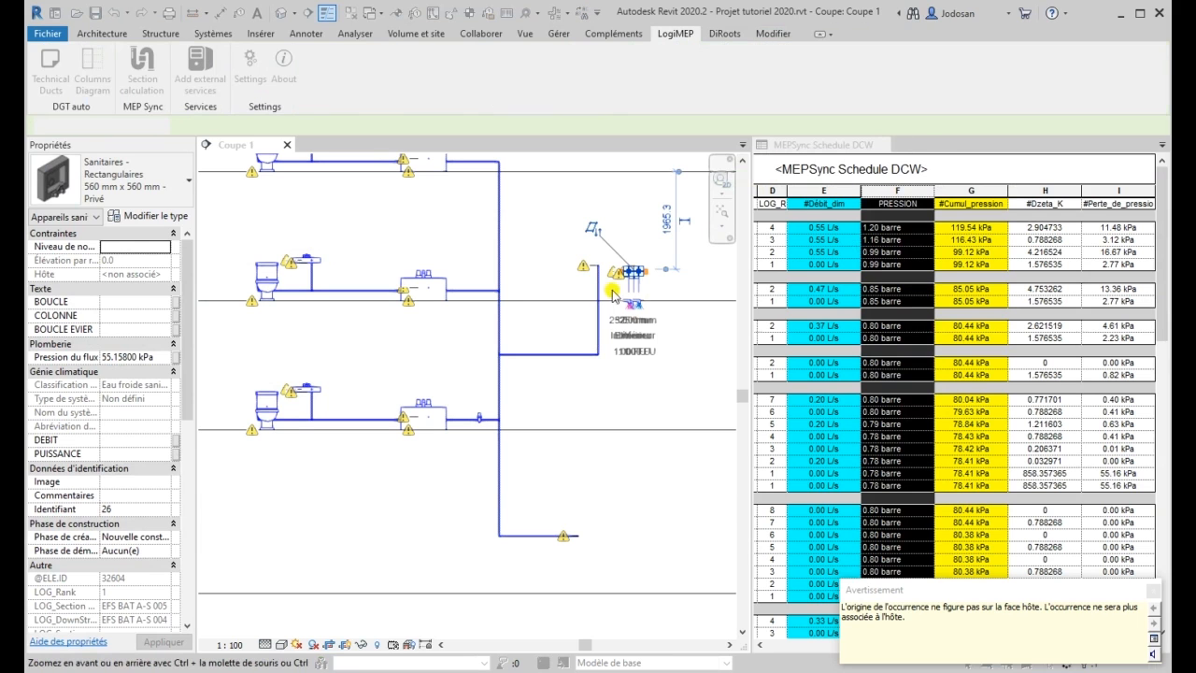
click(768, 479)
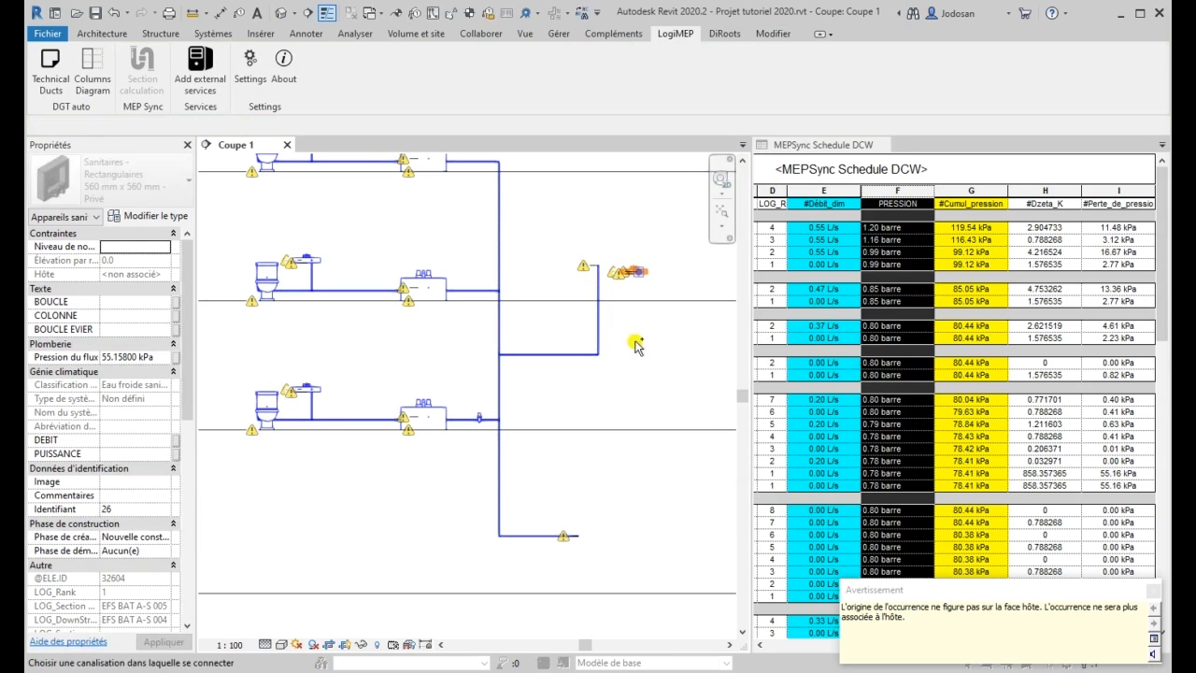
click(598, 313)
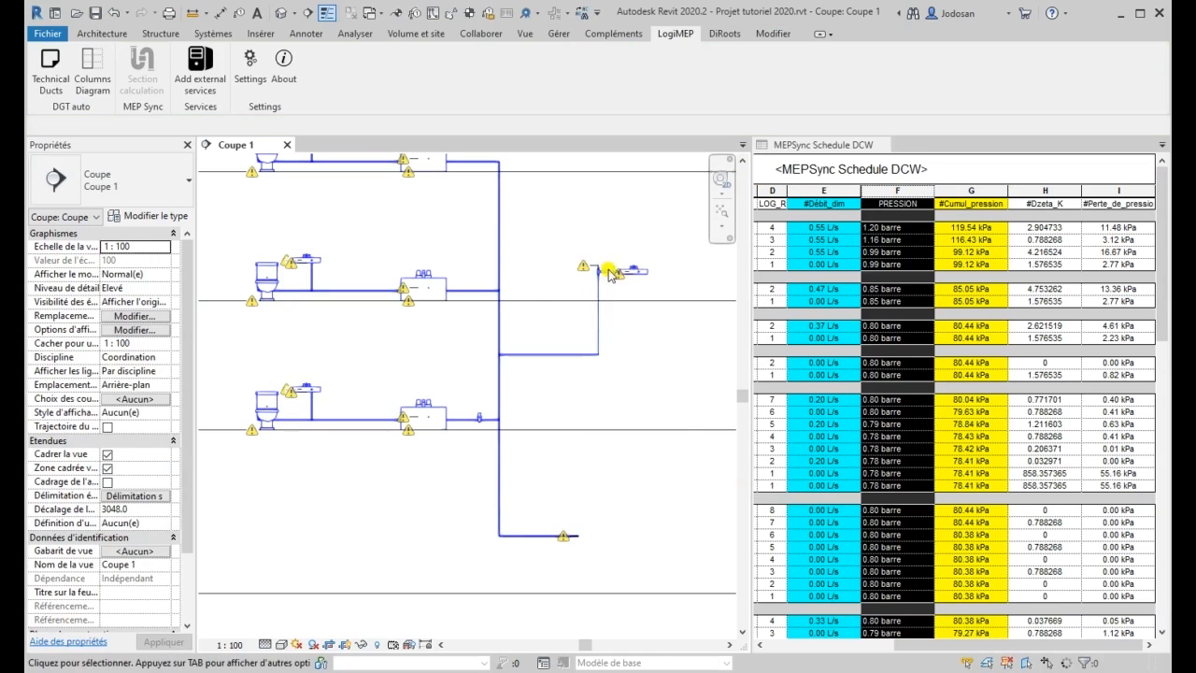
- Convert the tee at the top of the new branch into an elbow
scroll(584, 289, up, 5)
click(570, 282)
scroll(570, 285, up, 2)
key(Escape)
scroll(564, 295, up, 2)
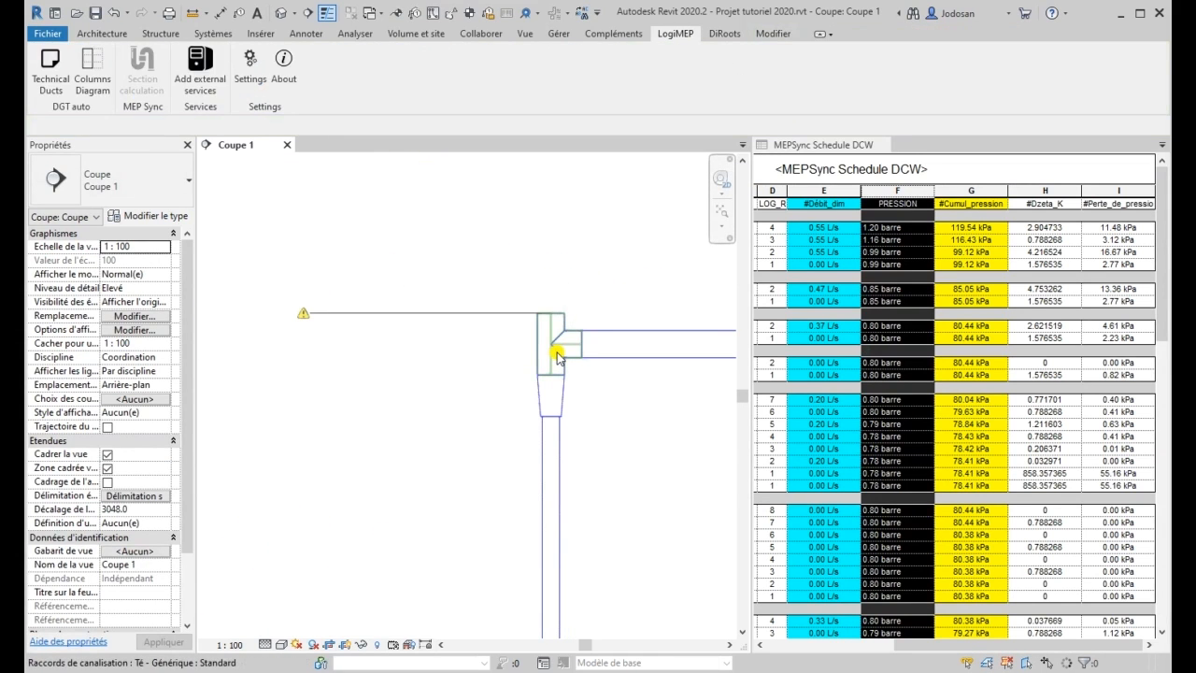
click(549, 329)
scroll(524, 299, down, 2)
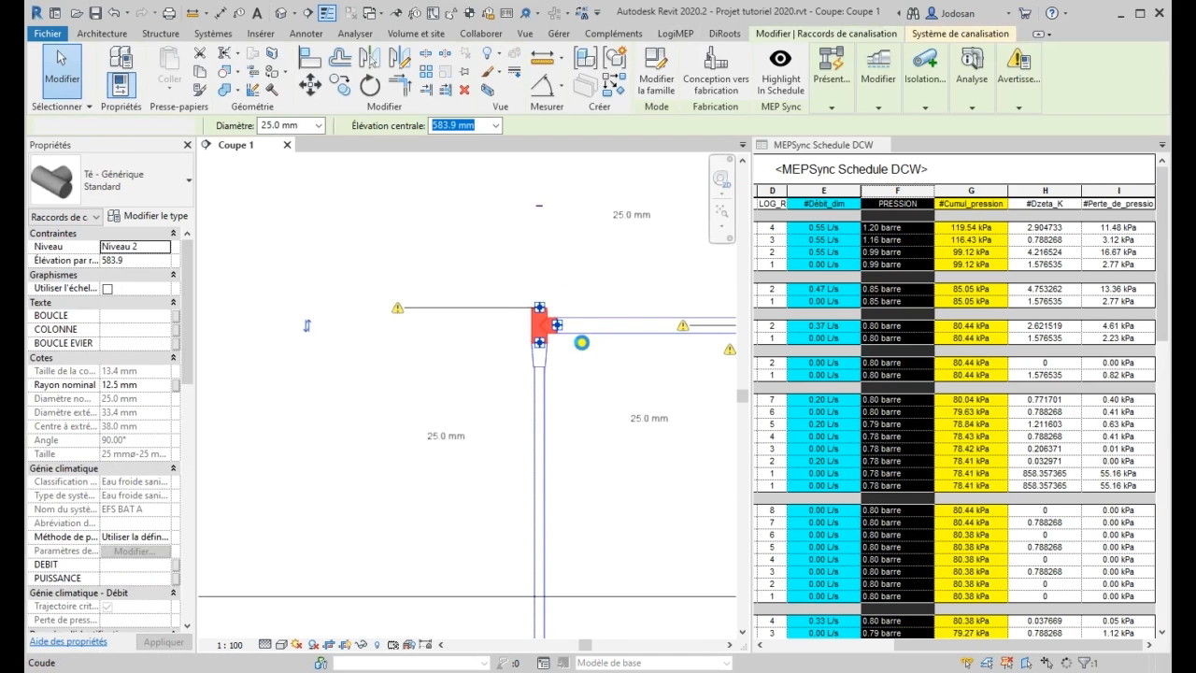
key(Escape)
scroll(432, 253, down, 2)
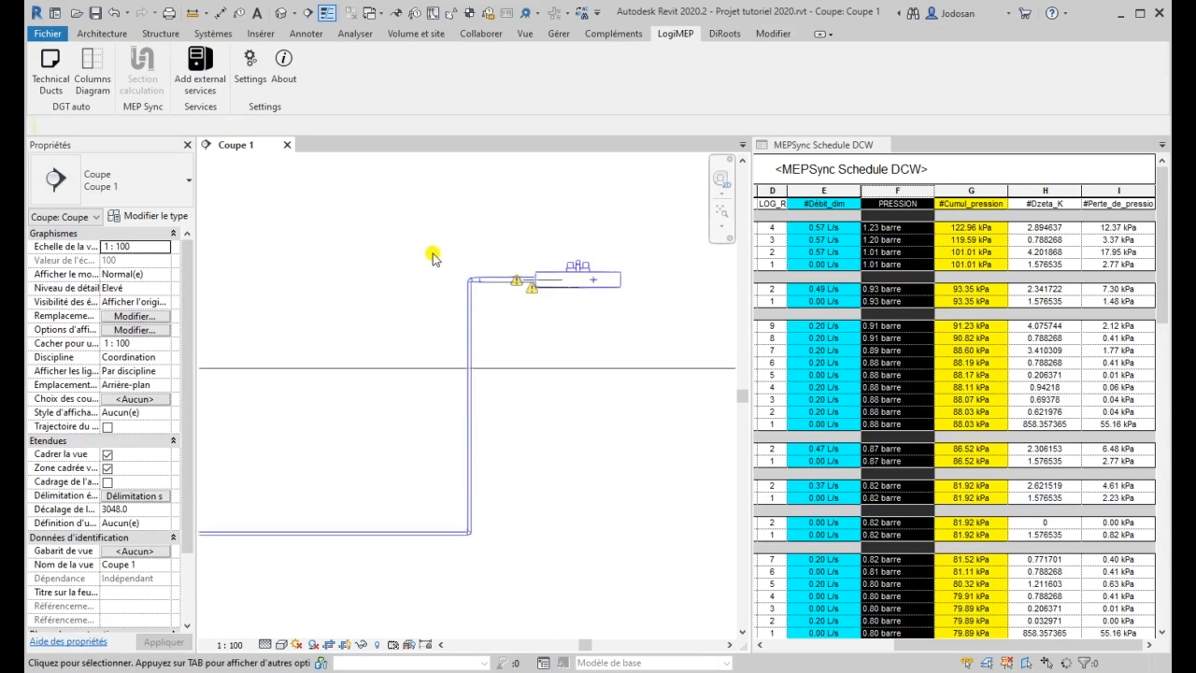
- Set the diameter of the short horizontal pipe feeding the copied fixture to 15 mm
click(488, 276)
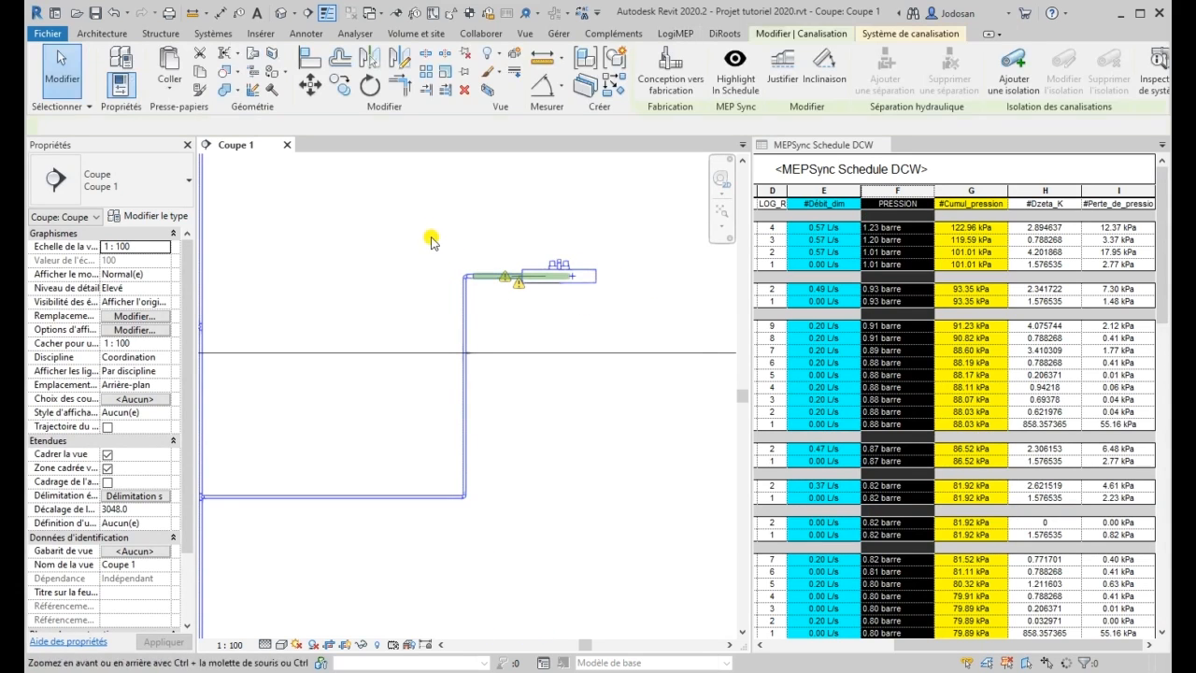
click(260, 126)
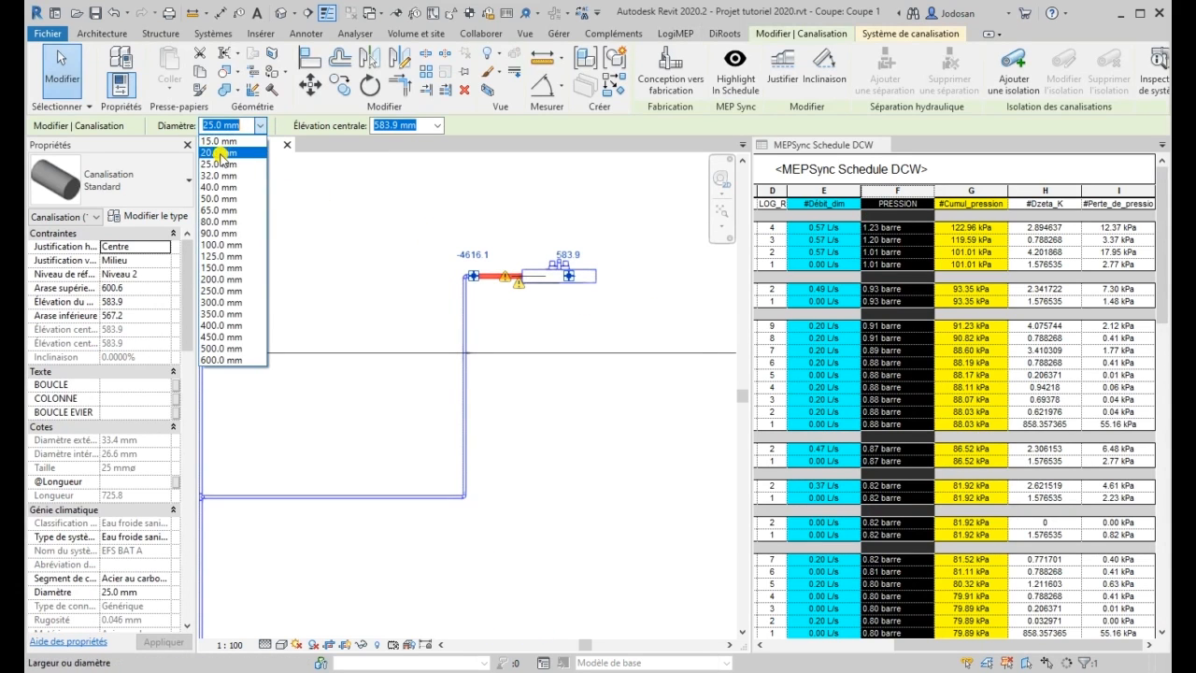
click(224, 187)
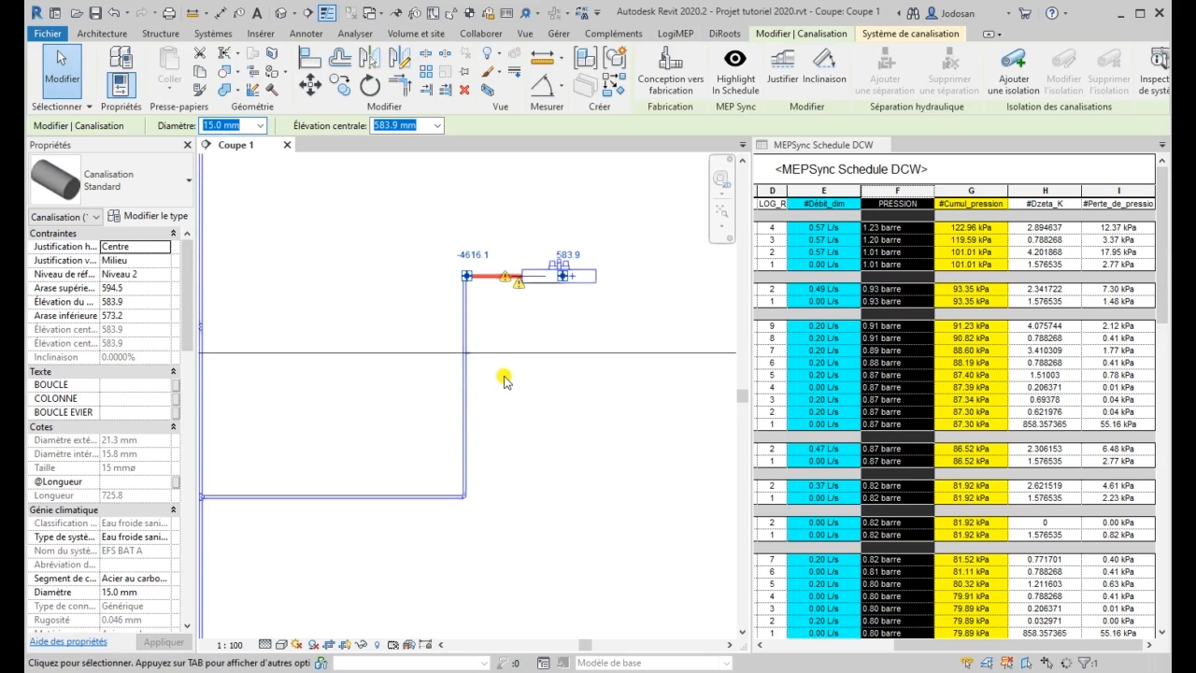
key(Escape)
scroll(556, 331, down, 2)
scroll(635, 334, down, 2)
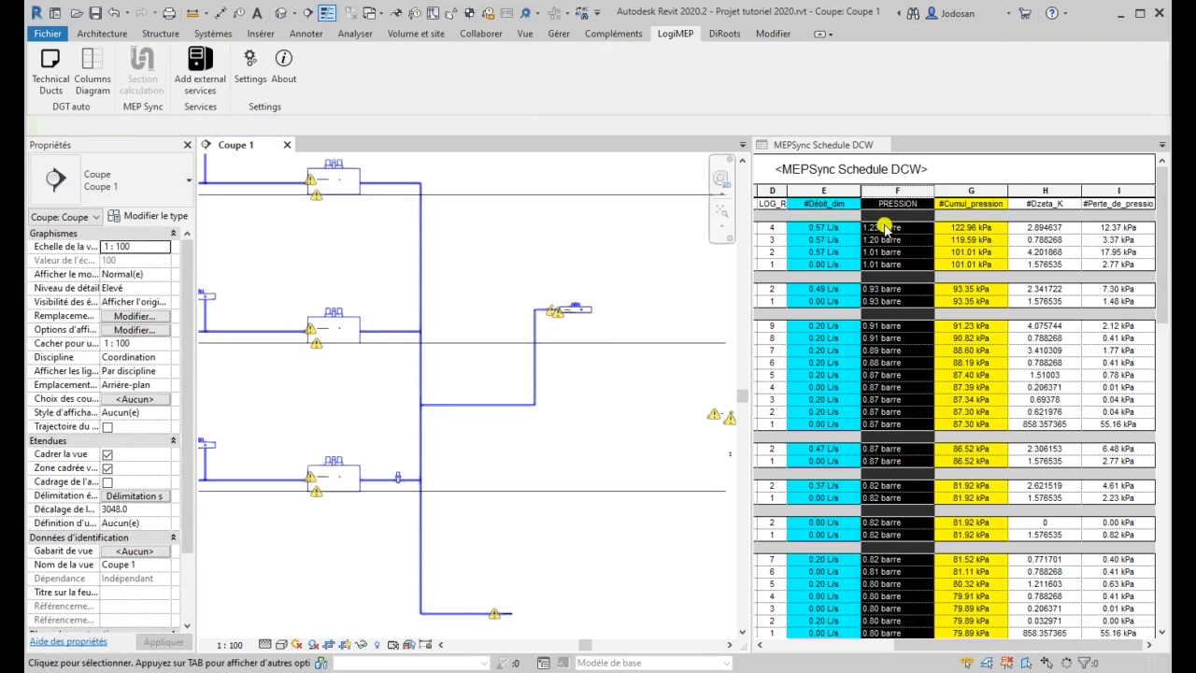
- Examine the #Cumul_pression column, and the flow and pressure-loss properties of the new branch's horizontal pipe
click(963, 192)
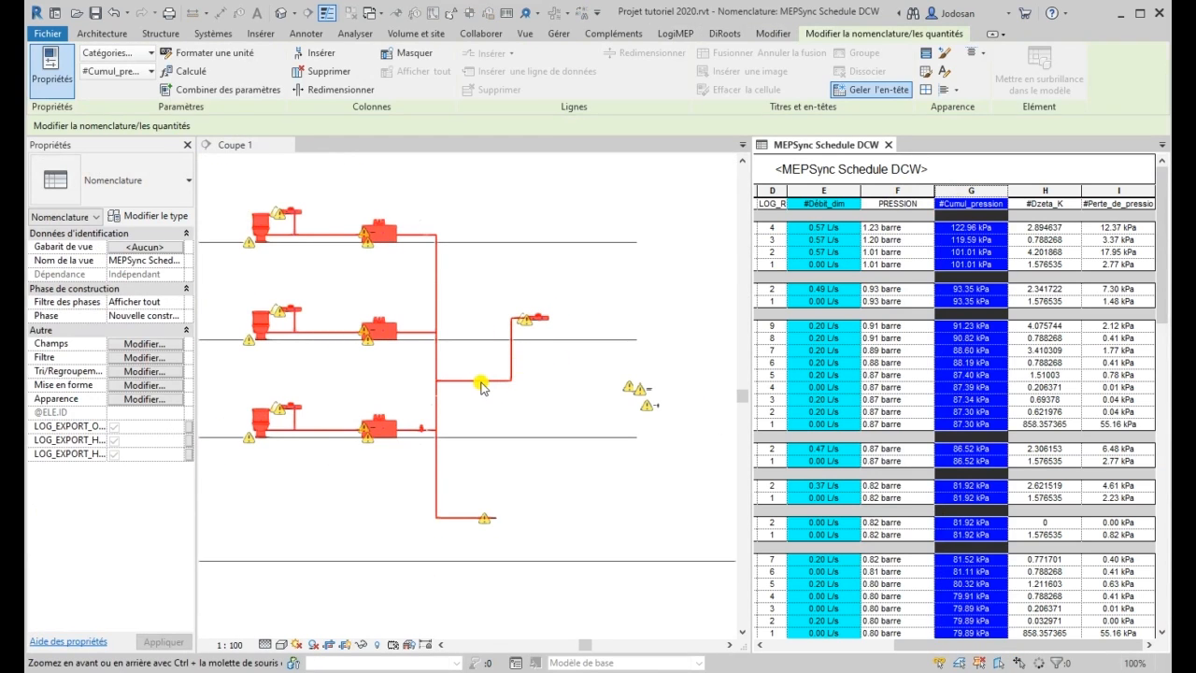
click(480, 382)
click(481, 381)
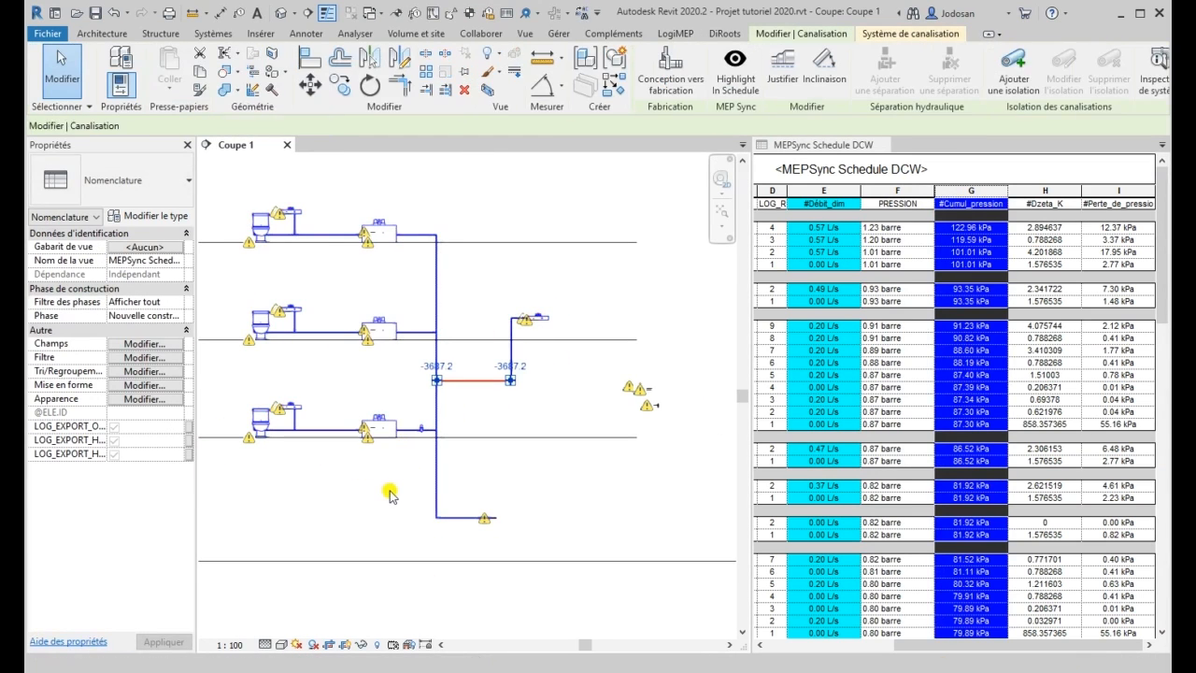
scroll(131, 430, down, 10)
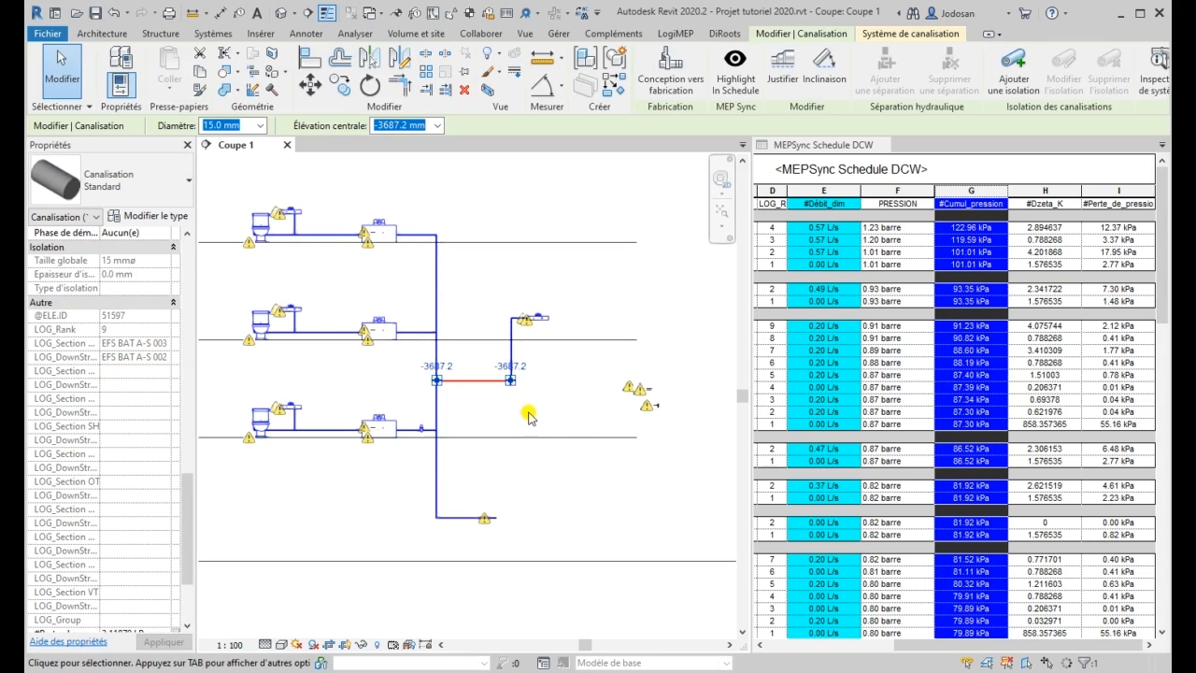
scroll(122, 378, up, 6)
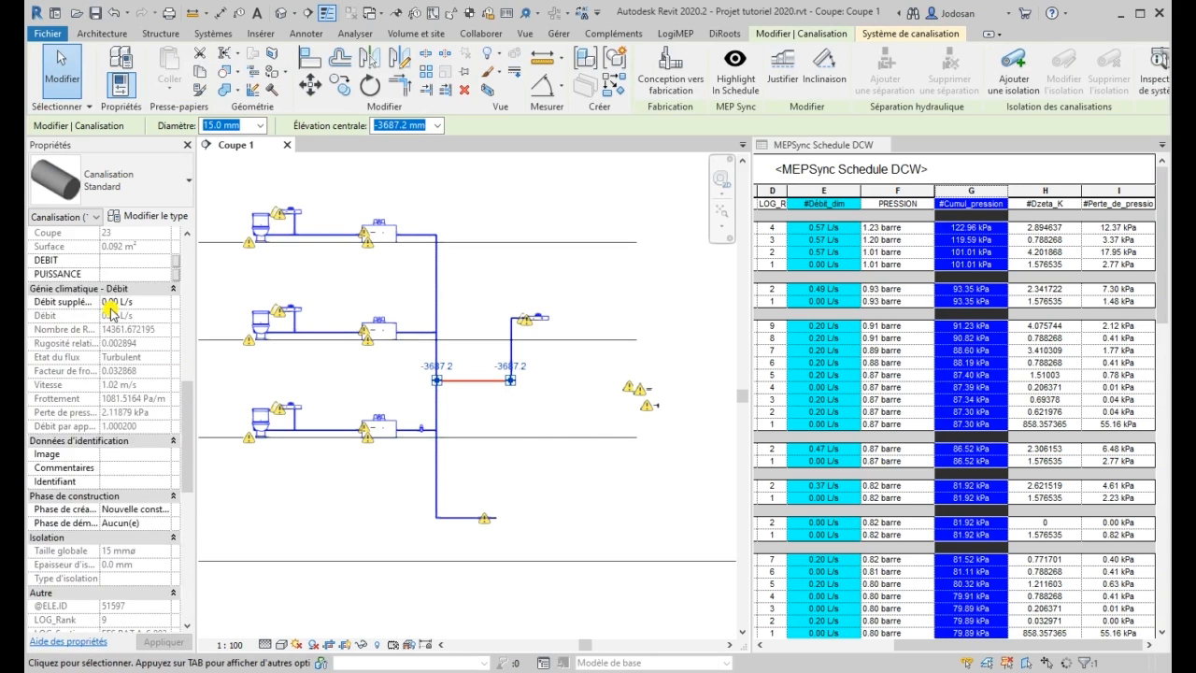
scroll(110, 310, up, 2)
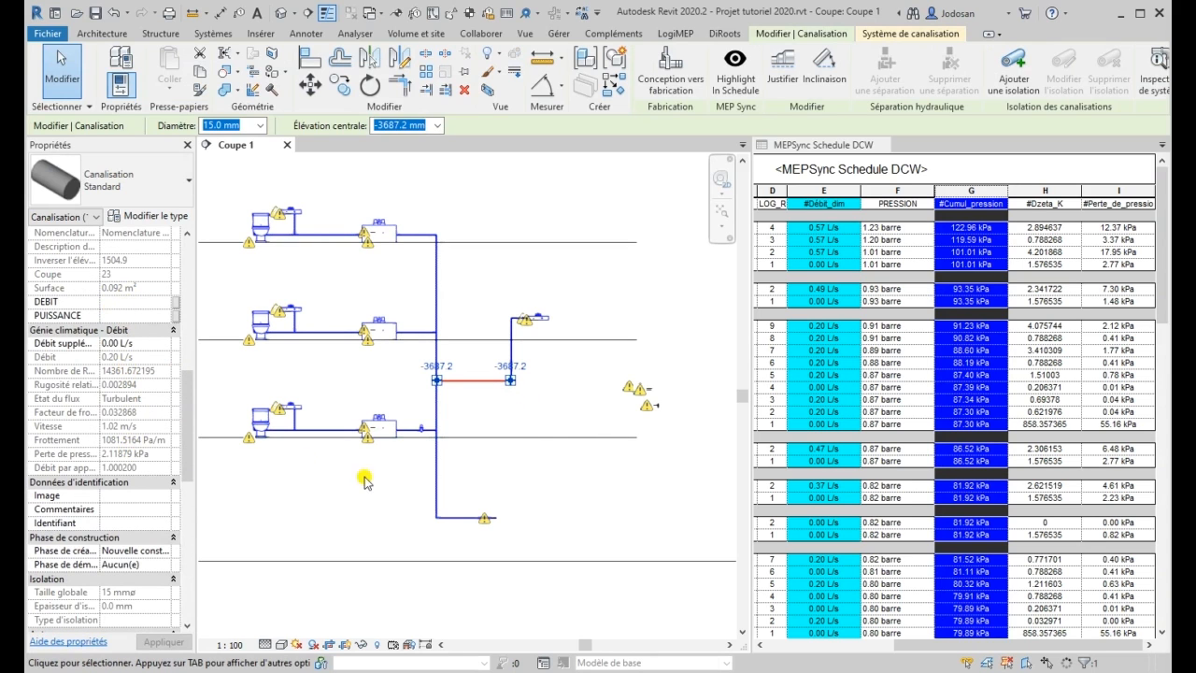
click(475, 480)
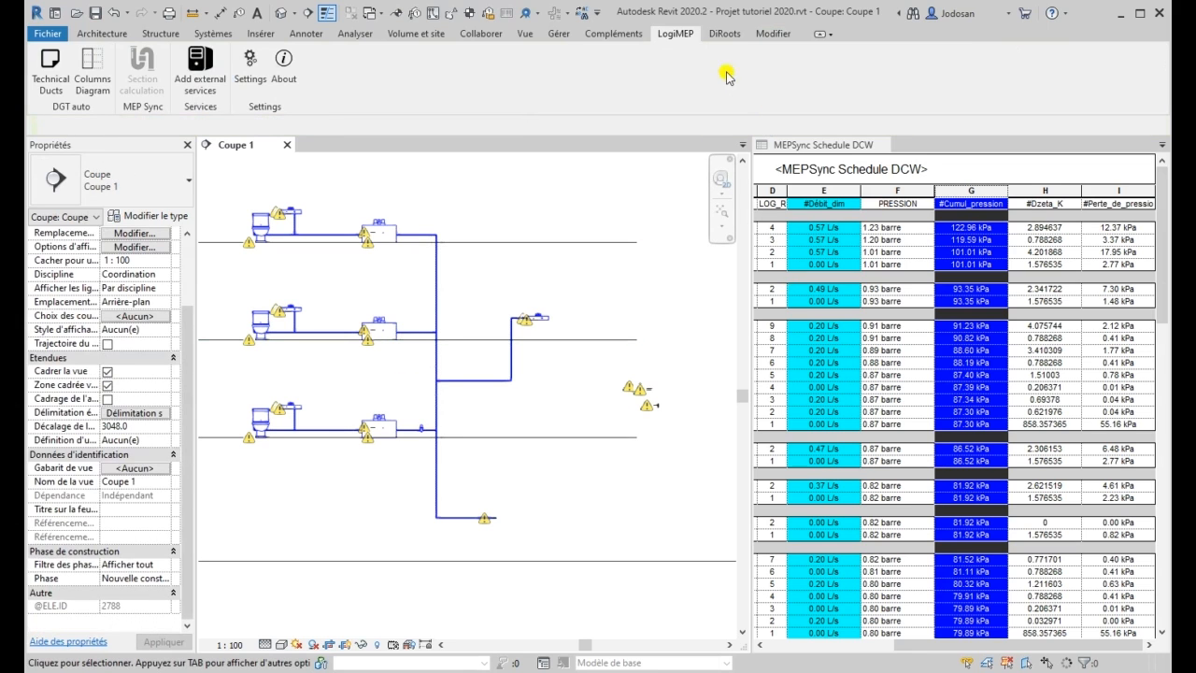
- Size all pipes of the cold water network by velocity only at 1.2 m/s, with branches at calculated size only
click(459, 518)
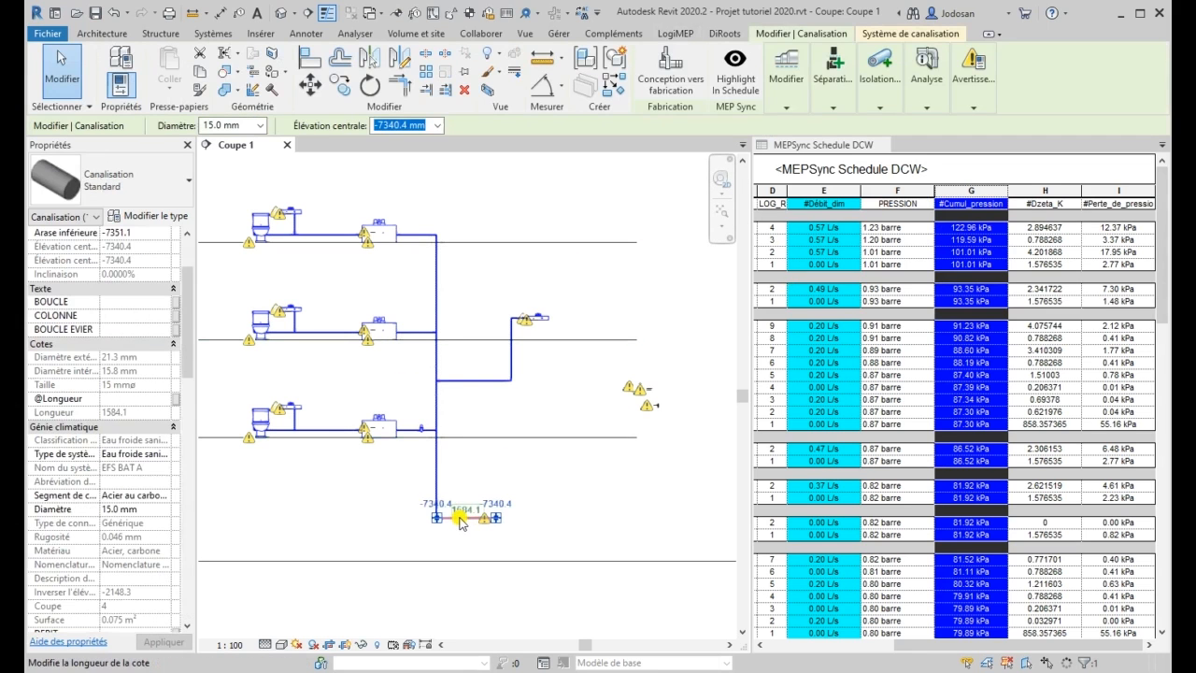
key(Tab)
click(451, 524)
key(Tab)
click(453, 520)
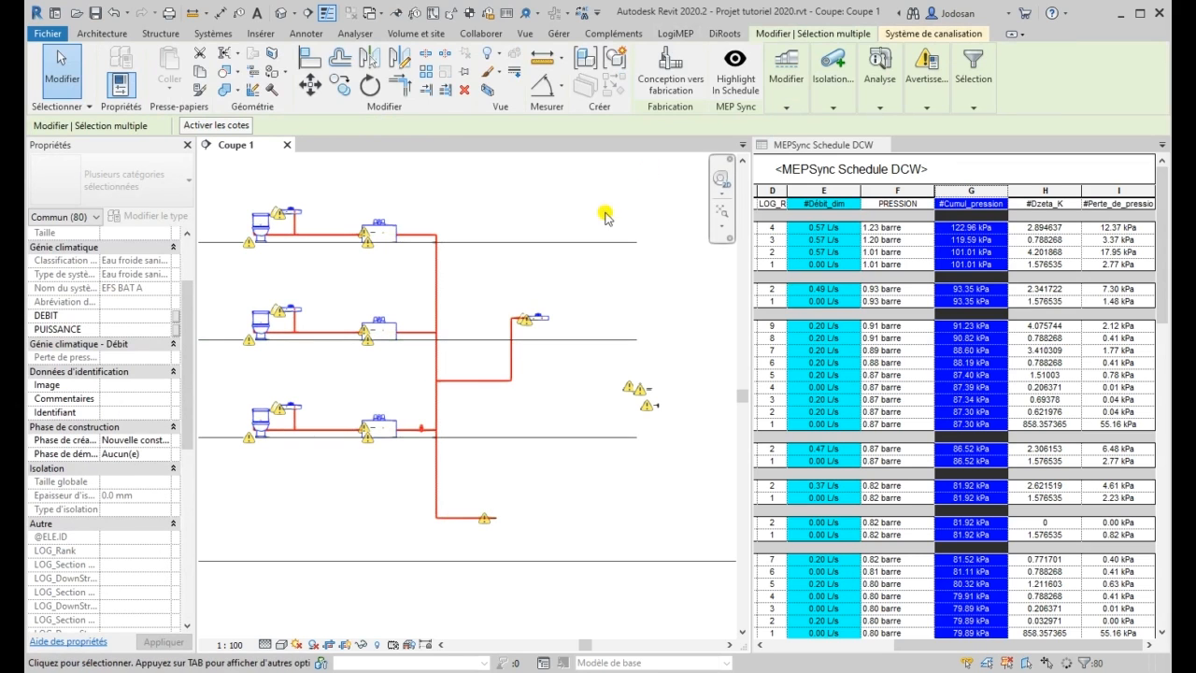
mouse_move(934, 103)
mouse_move(880, 101)
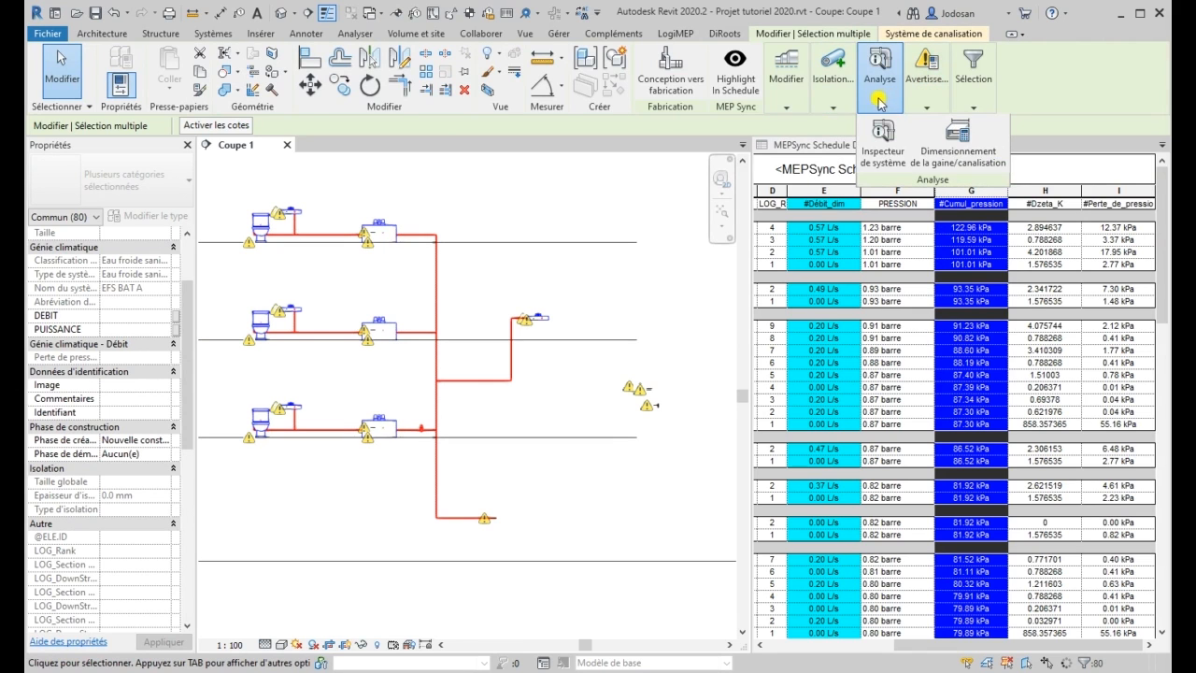
click(951, 142)
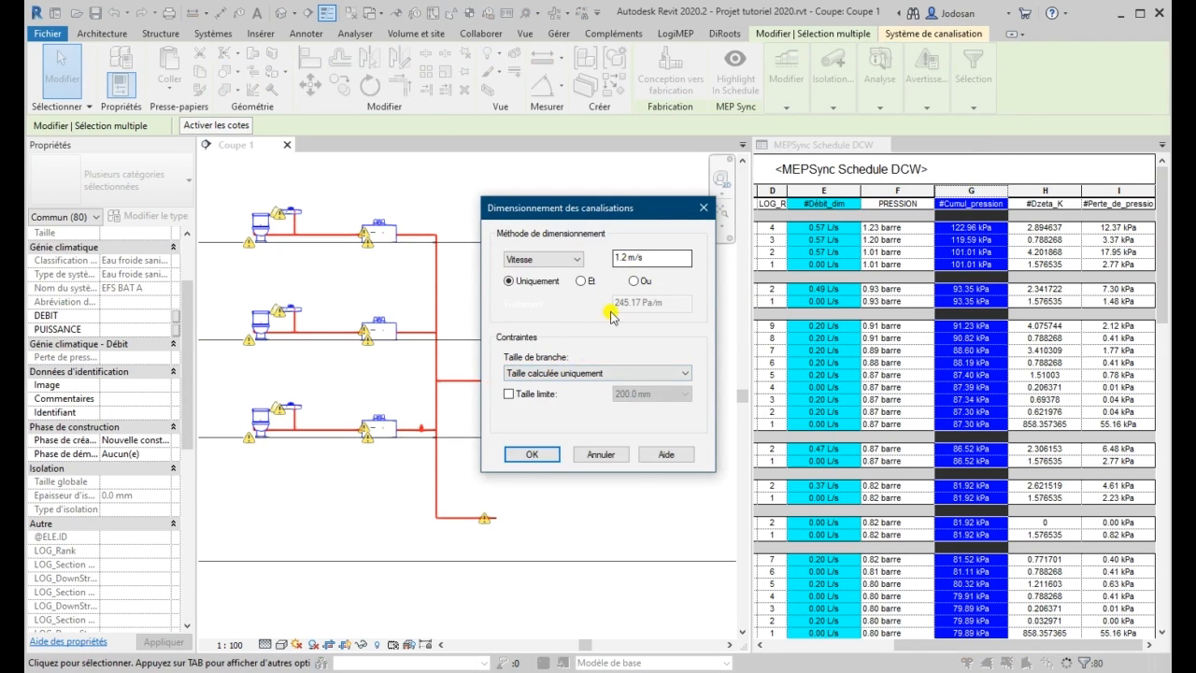
click(529, 454)
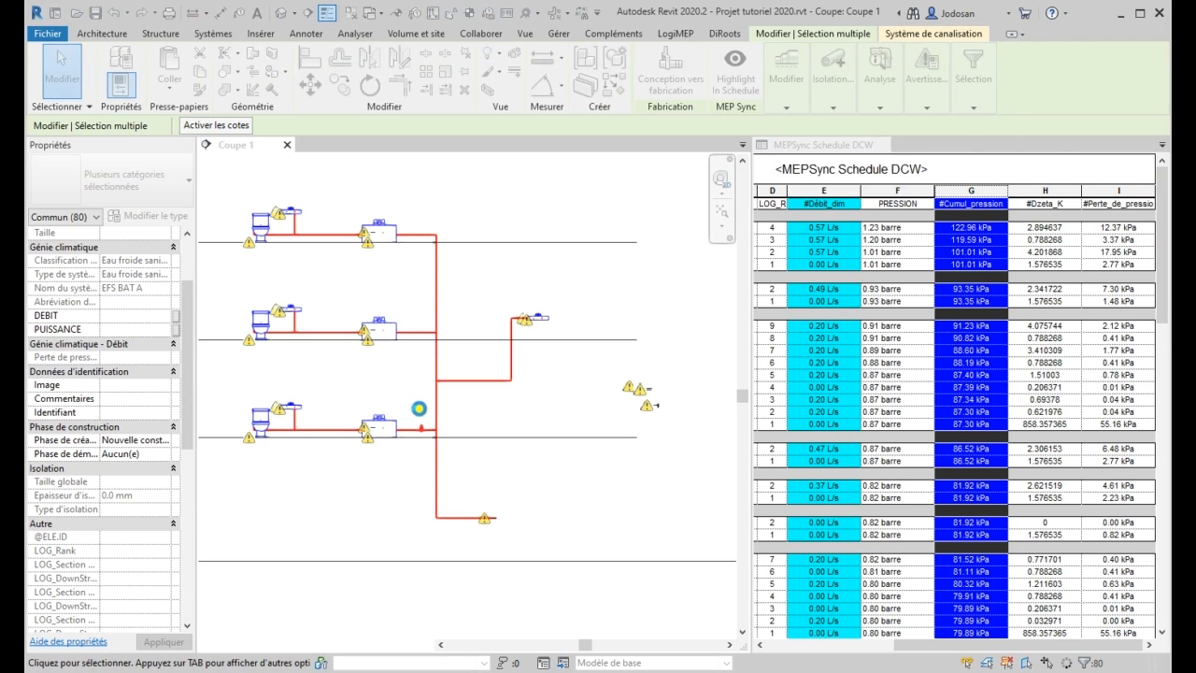
click(493, 417)
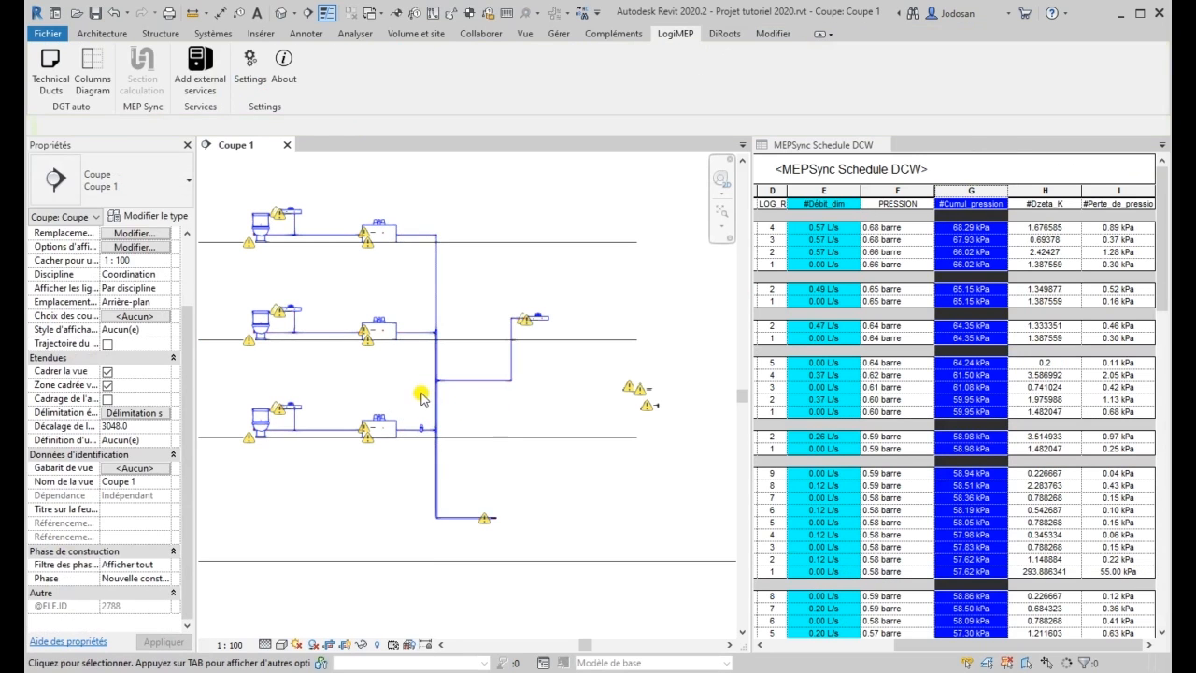
- Open the LogiMEP Insert function window for the schedule, review its fields and formulas, and close it without changes
scroll(457, 318, up, 3)
scroll(439, 336, down, 3)
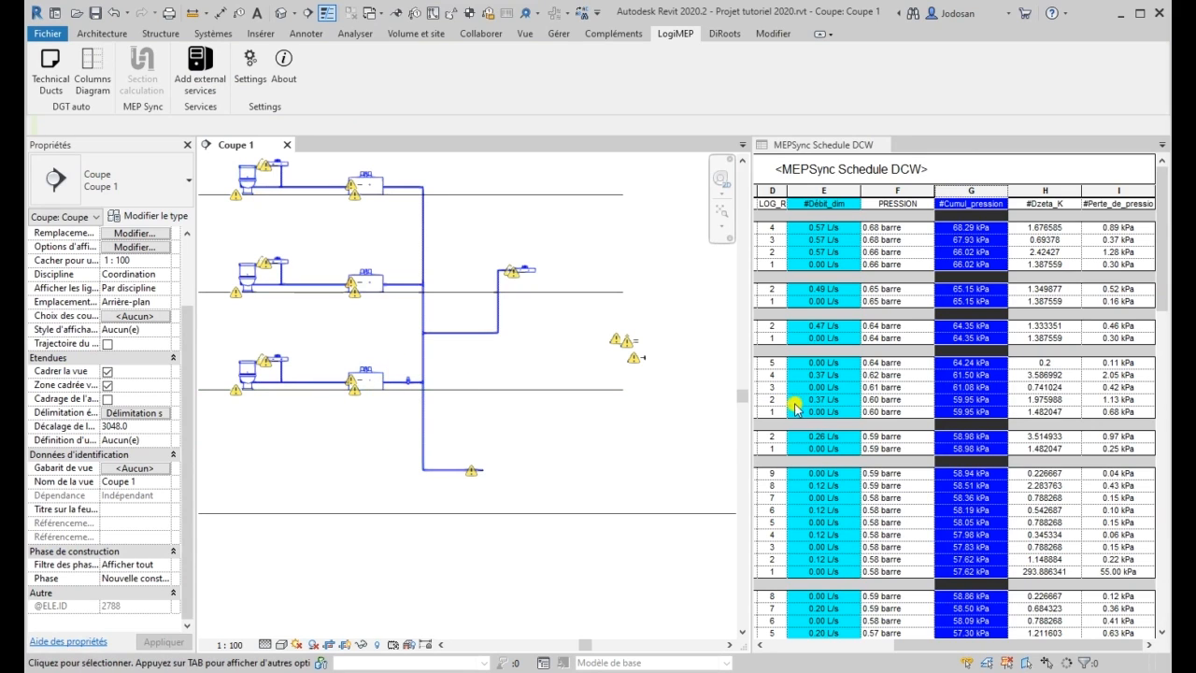
click(864, 386)
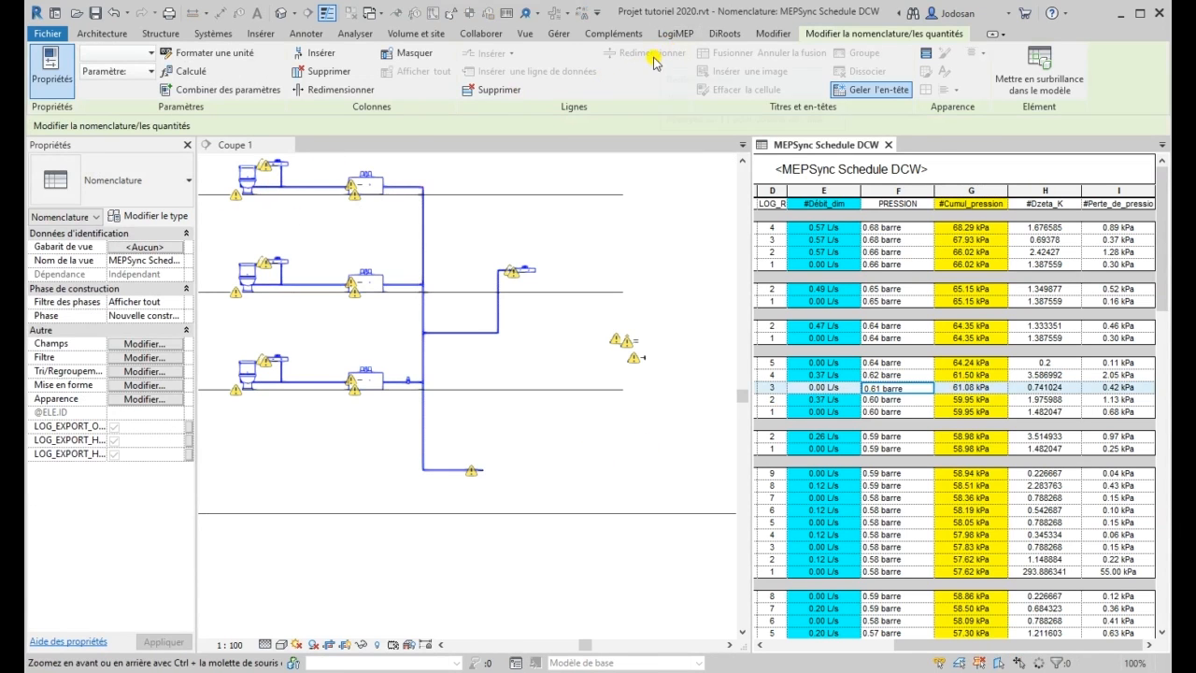
click(680, 37)
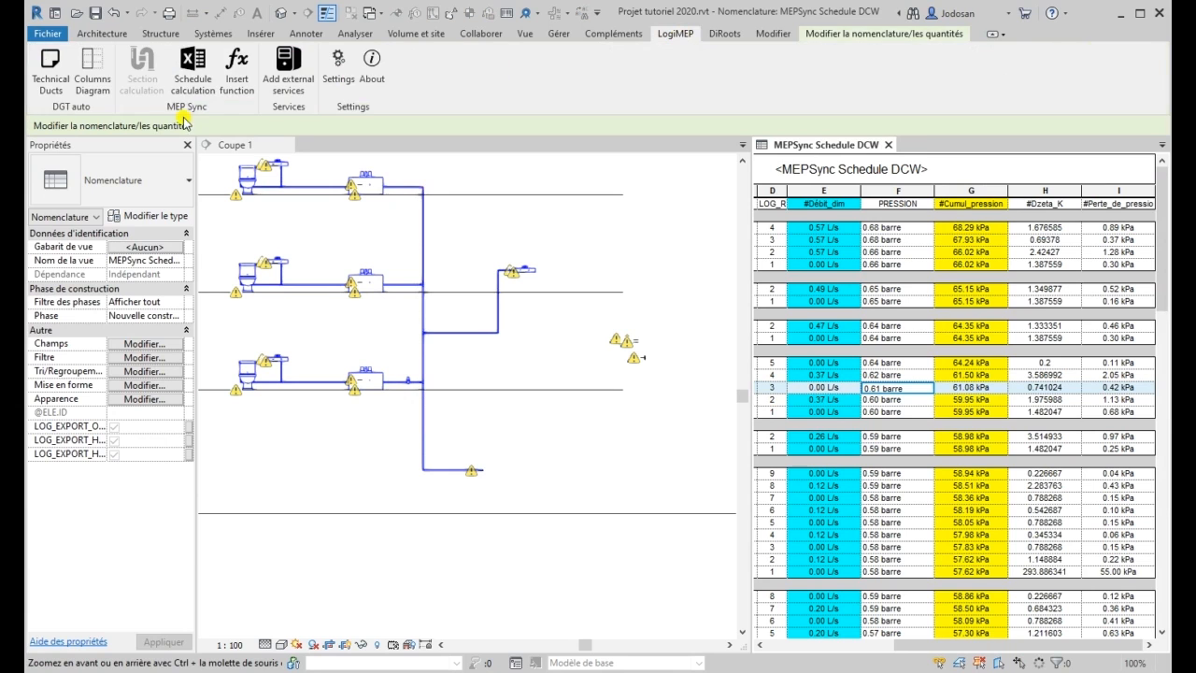
click(235, 63)
drag(390, 133, 584, 305)
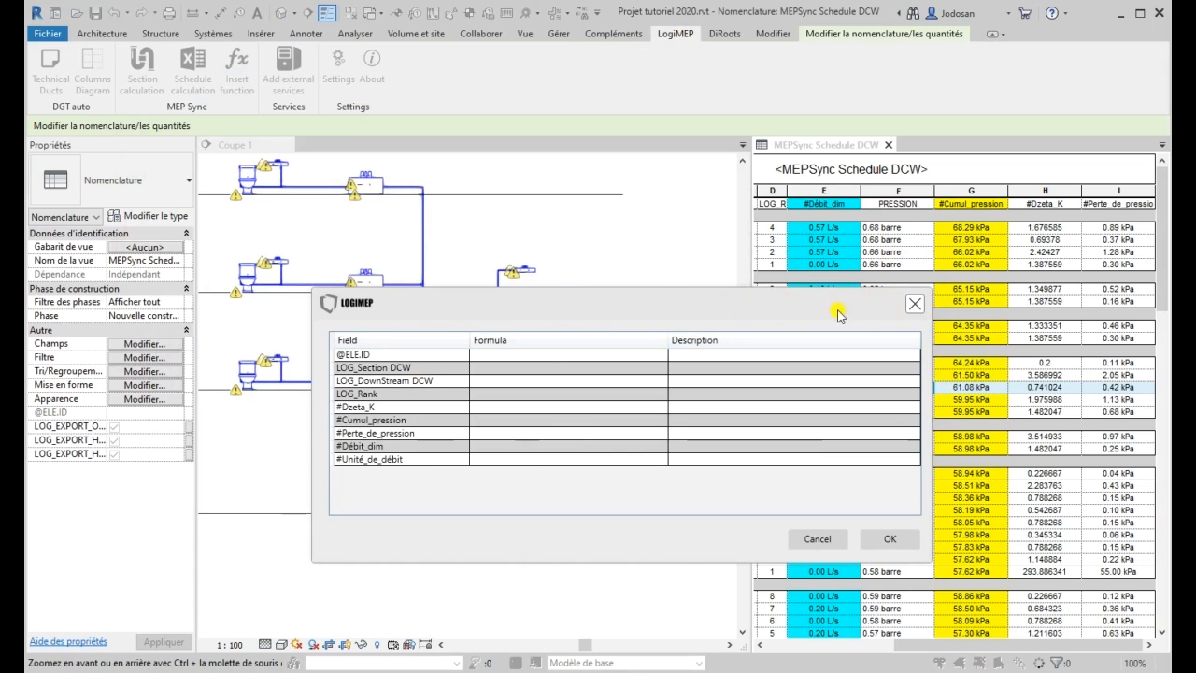
click(915, 303)
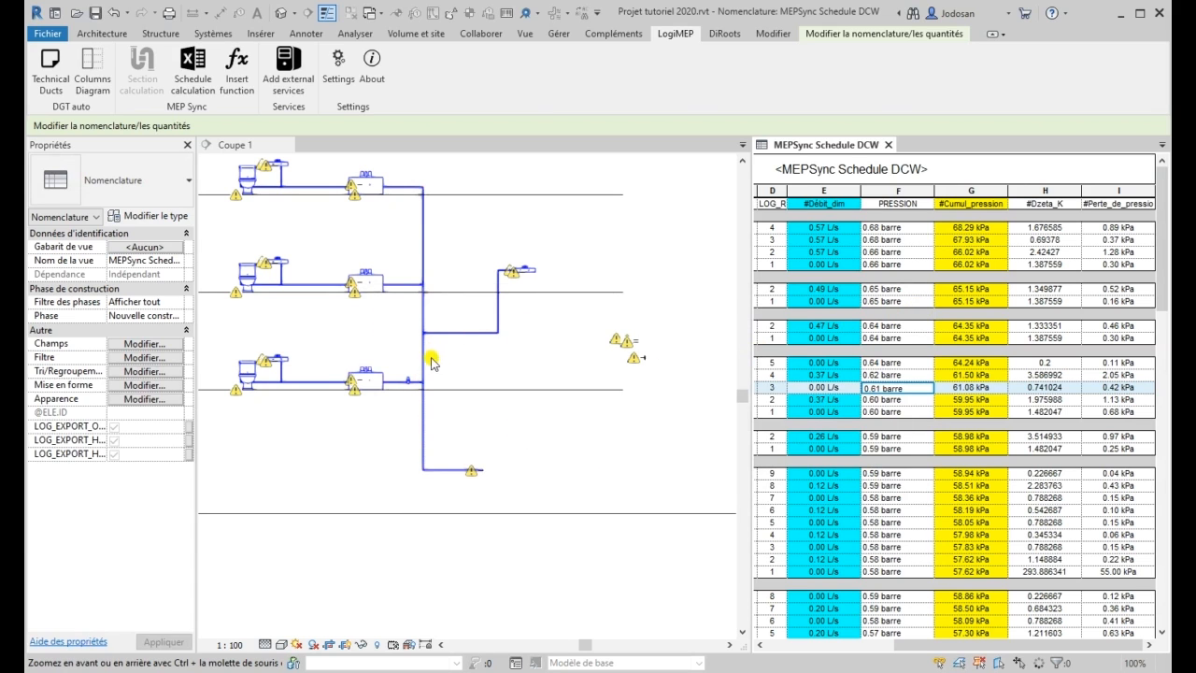
- Examine the calculated pressure properties of the horizontal inlet pipe at the riser's base and its row in the schedule
scroll(437, 475, up, 2)
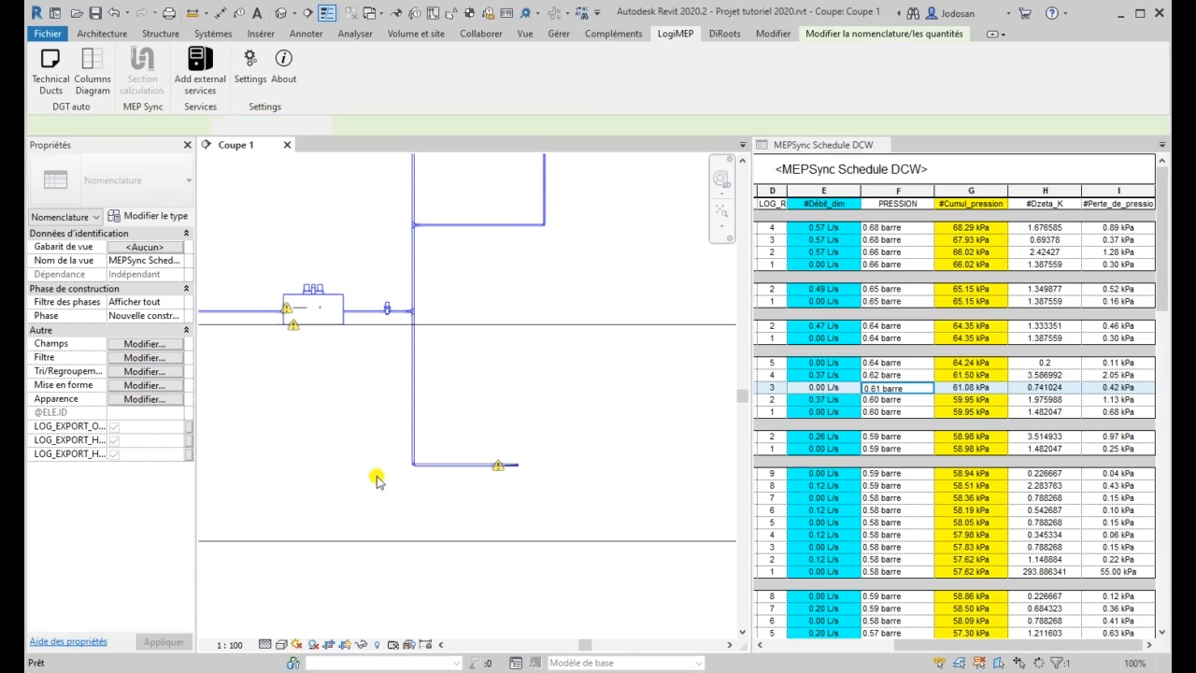
click(458, 465)
scroll(117, 410, down, 15)
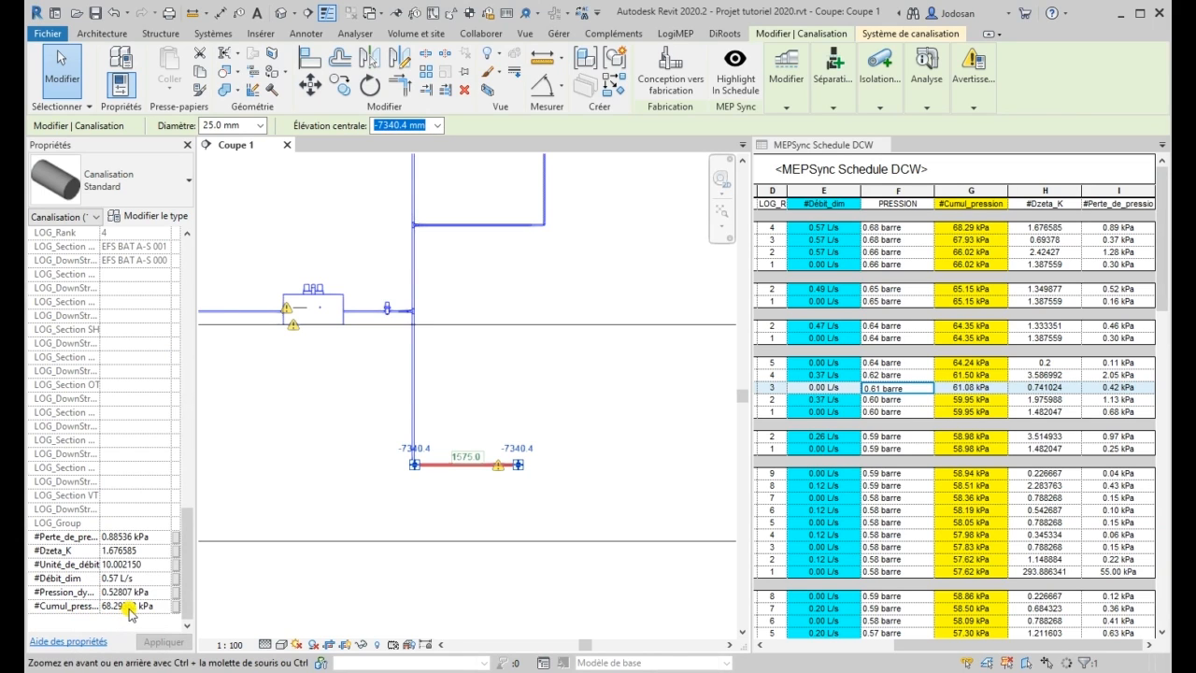
click(680, 460)
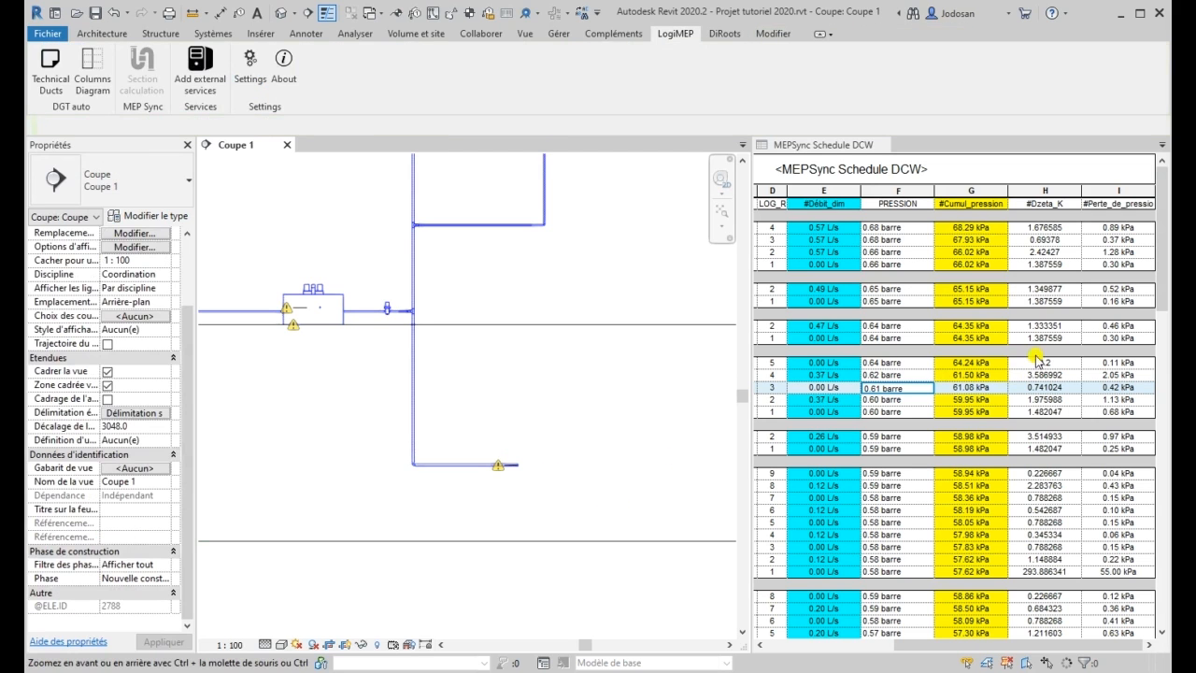
click(979, 228)
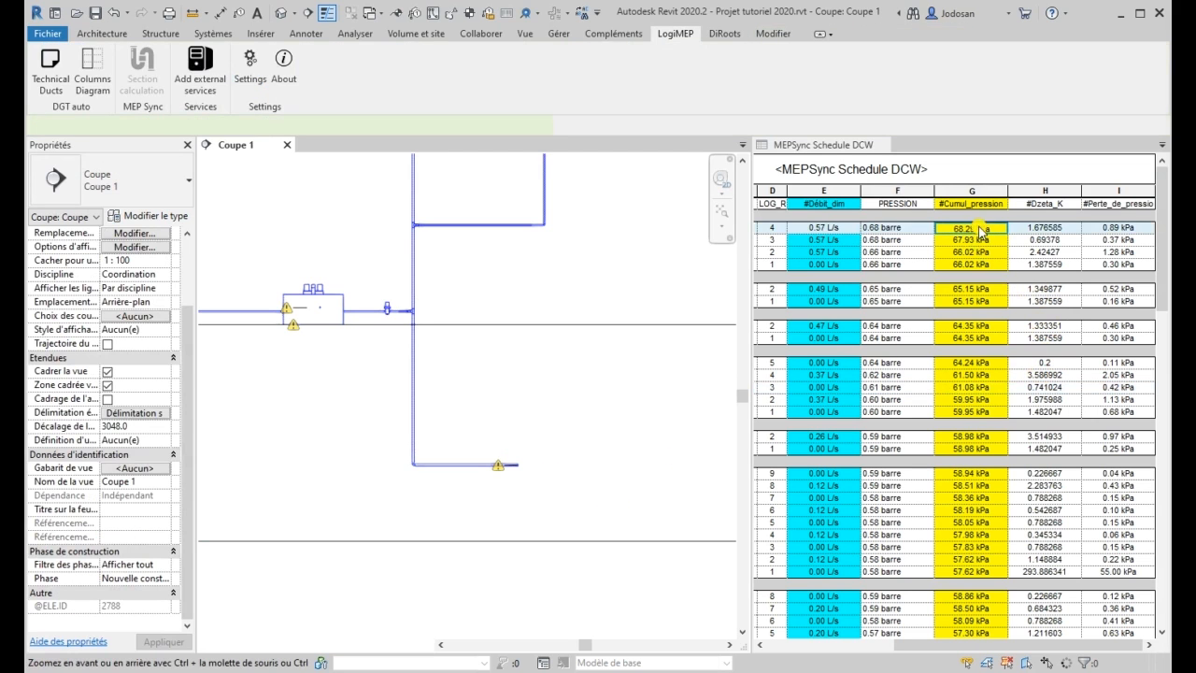
click(899, 230)
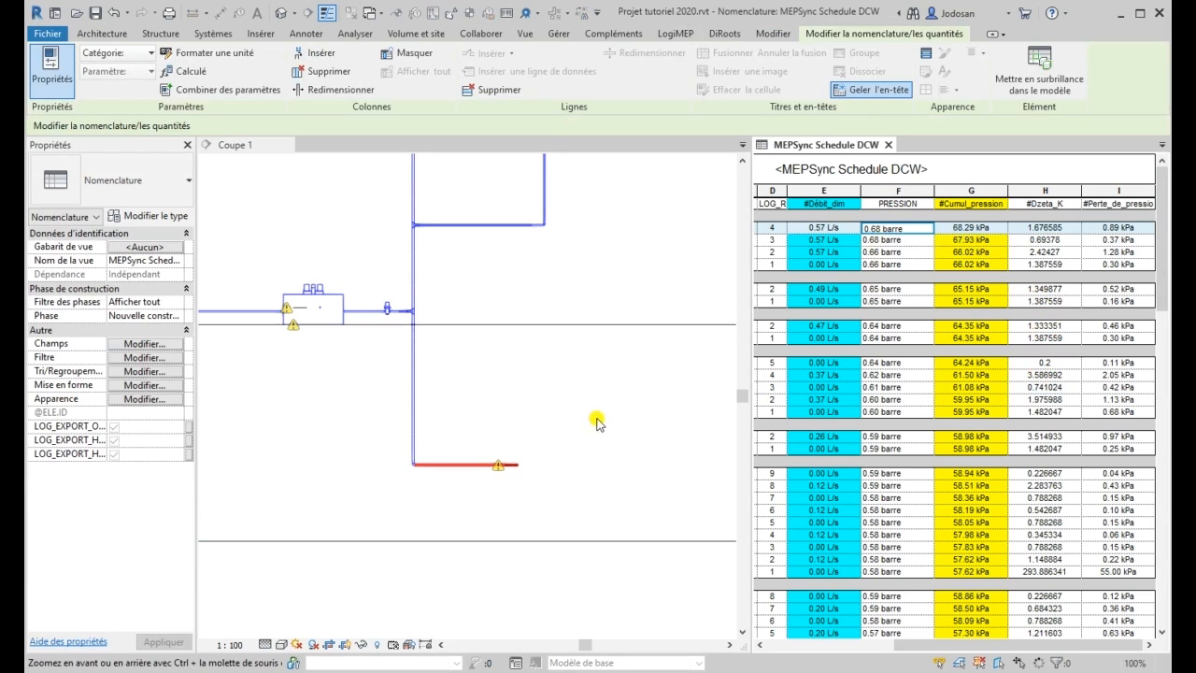
scroll(517, 487, down, 2)
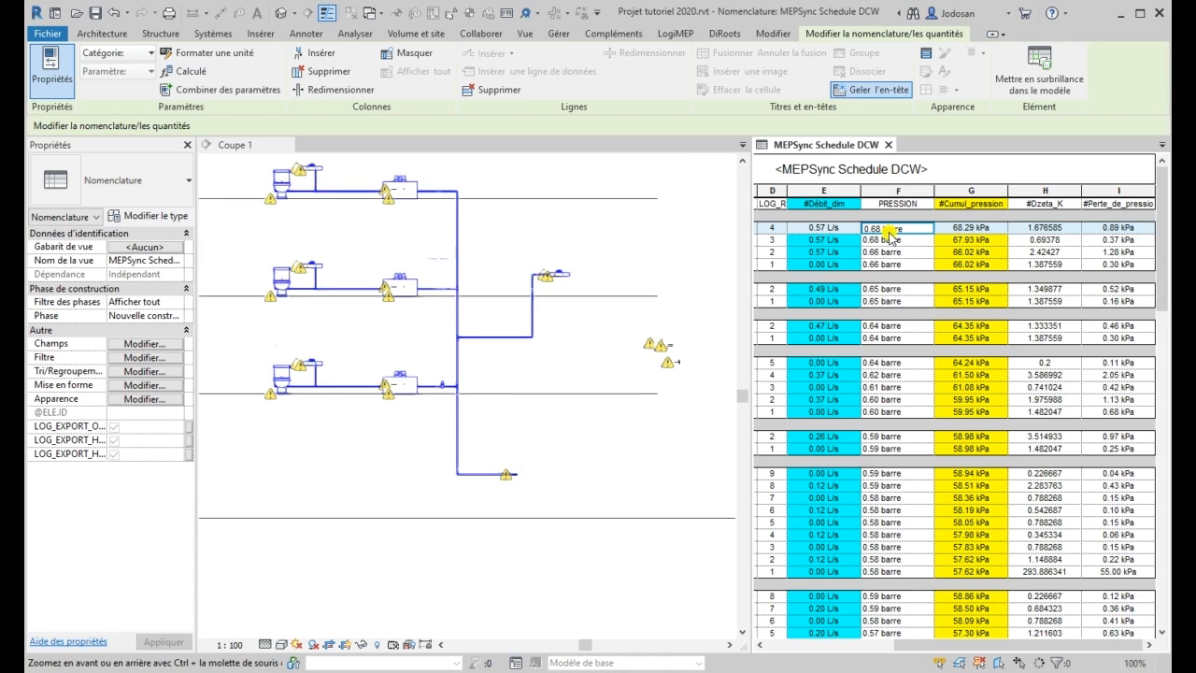
- Lengthen the horizontal inlet pipe at the riser's base to about 2375 mm by moving its free end outward
scroll(474, 481, up, 2)
click(487, 467)
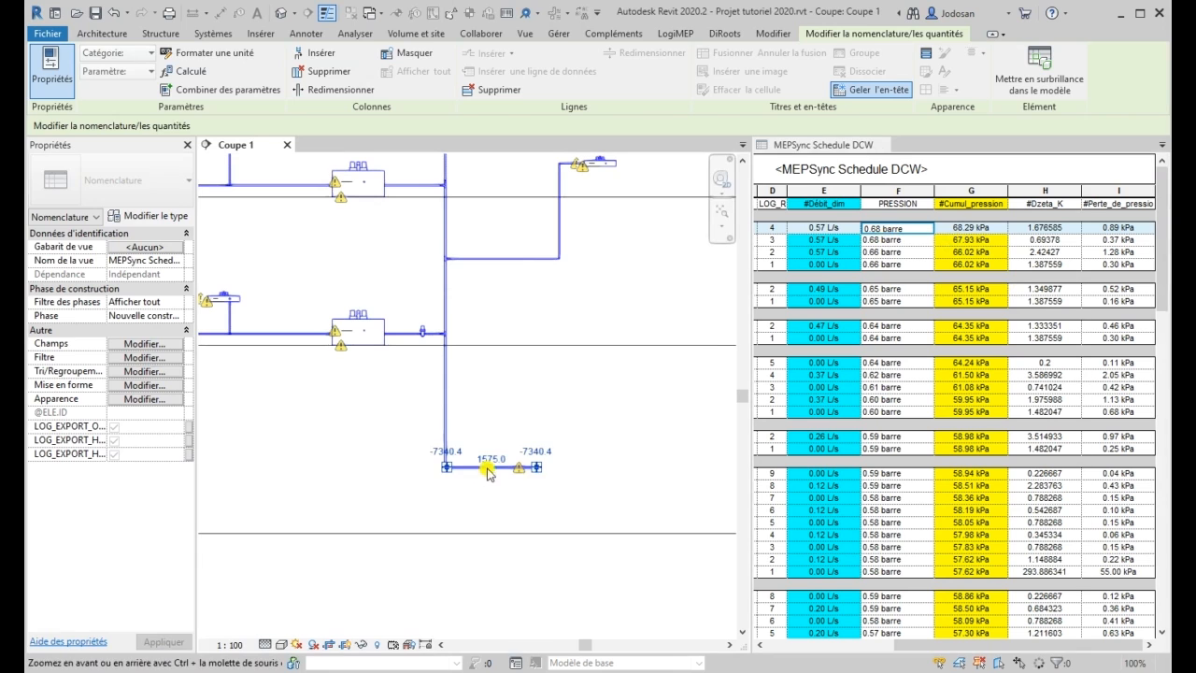
drag(537, 468, 581, 466)
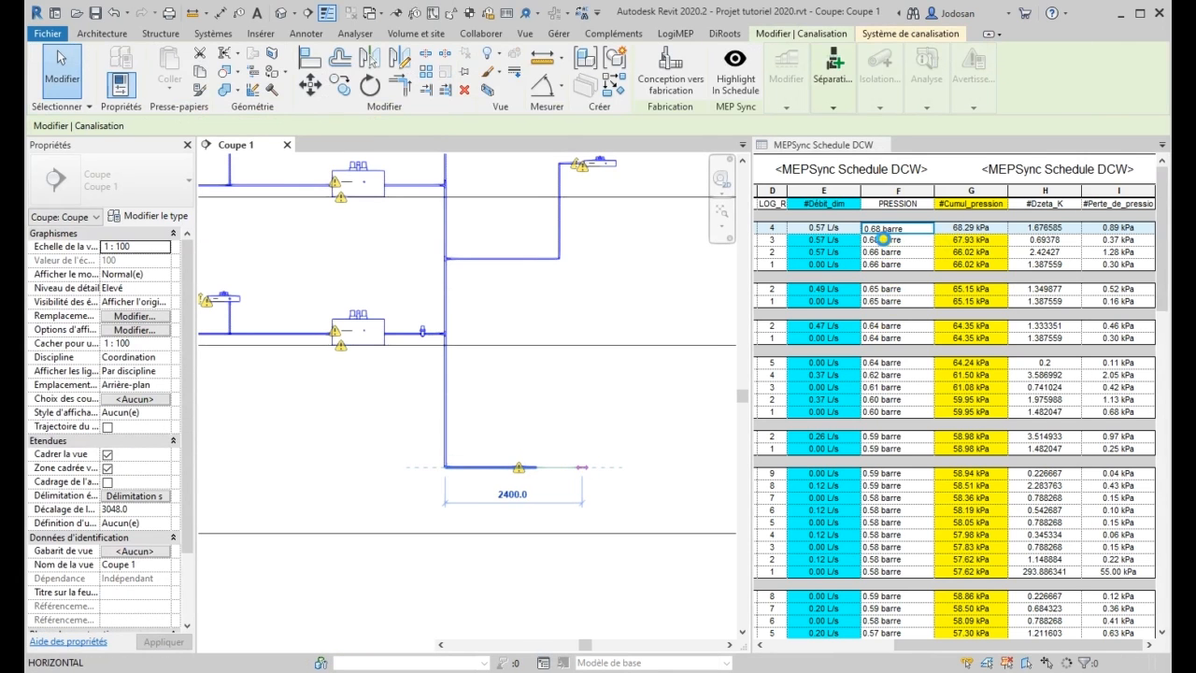
click(547, 393)
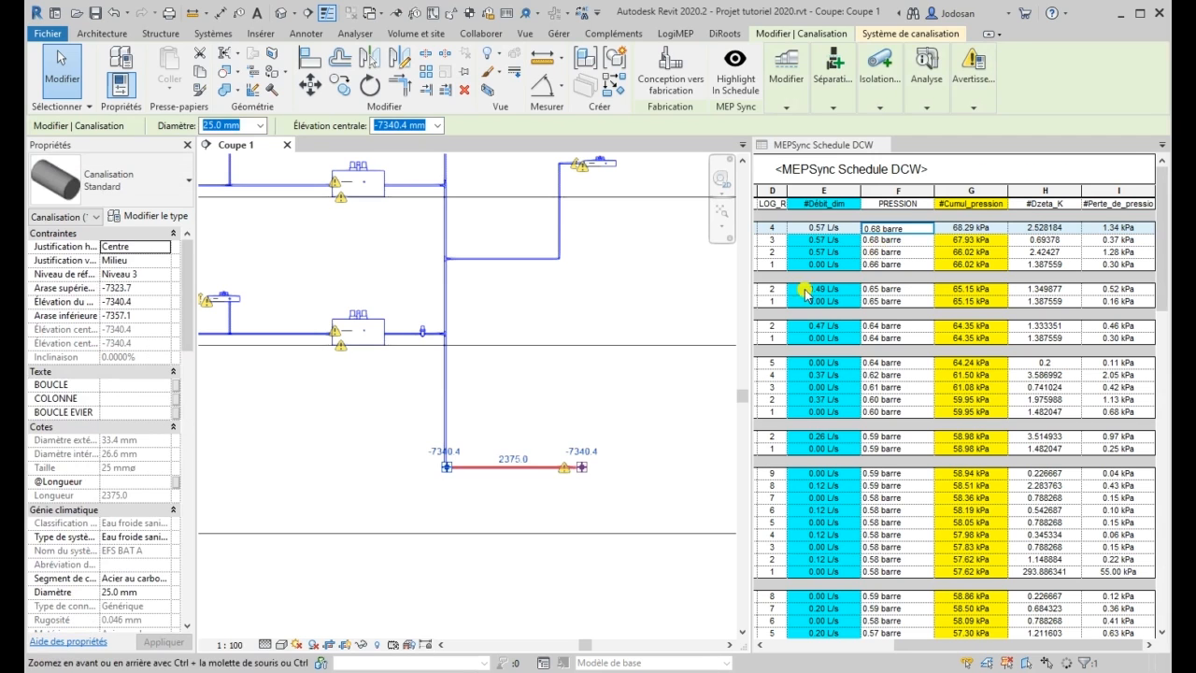
- Set the flow pressure of the top-floor toilet to 150 kPa
scroll(502, 531, down, 2)
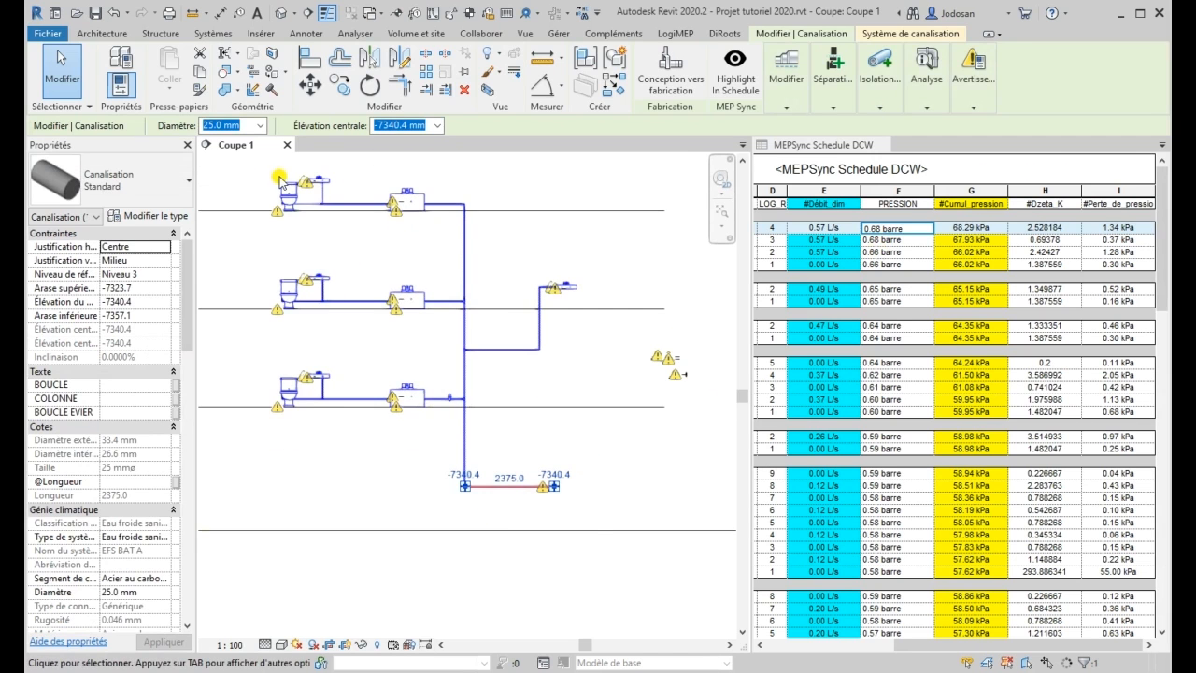
scroll(299, 202, up, 2)
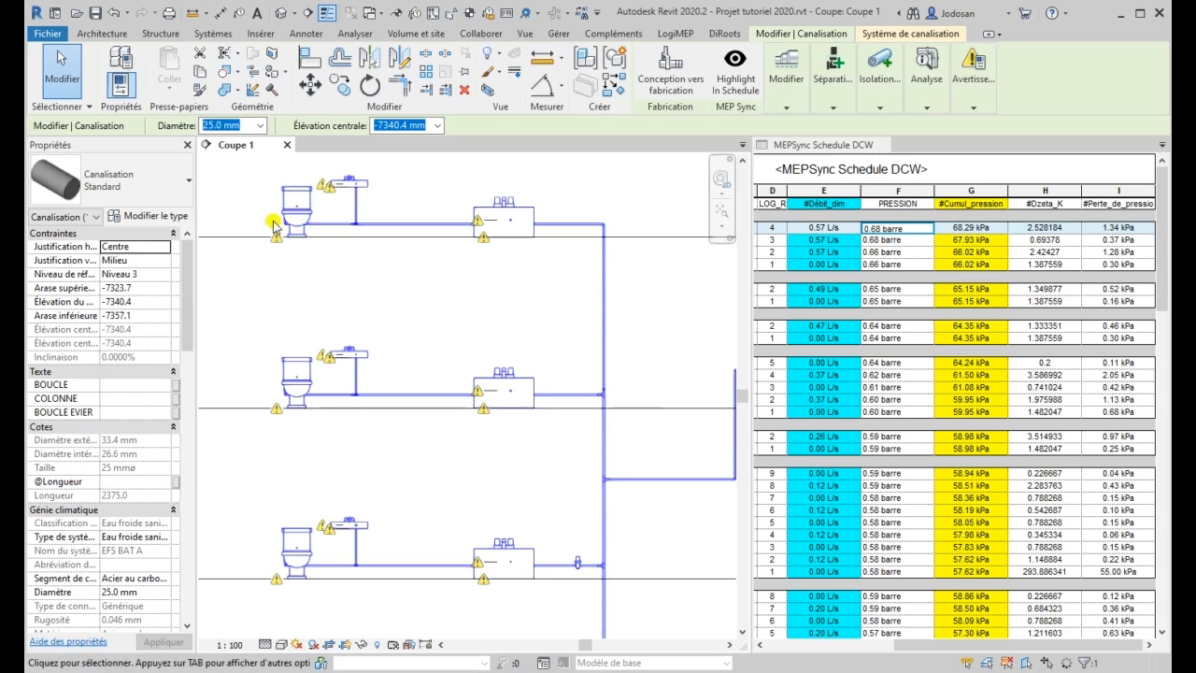
click(295, 201)
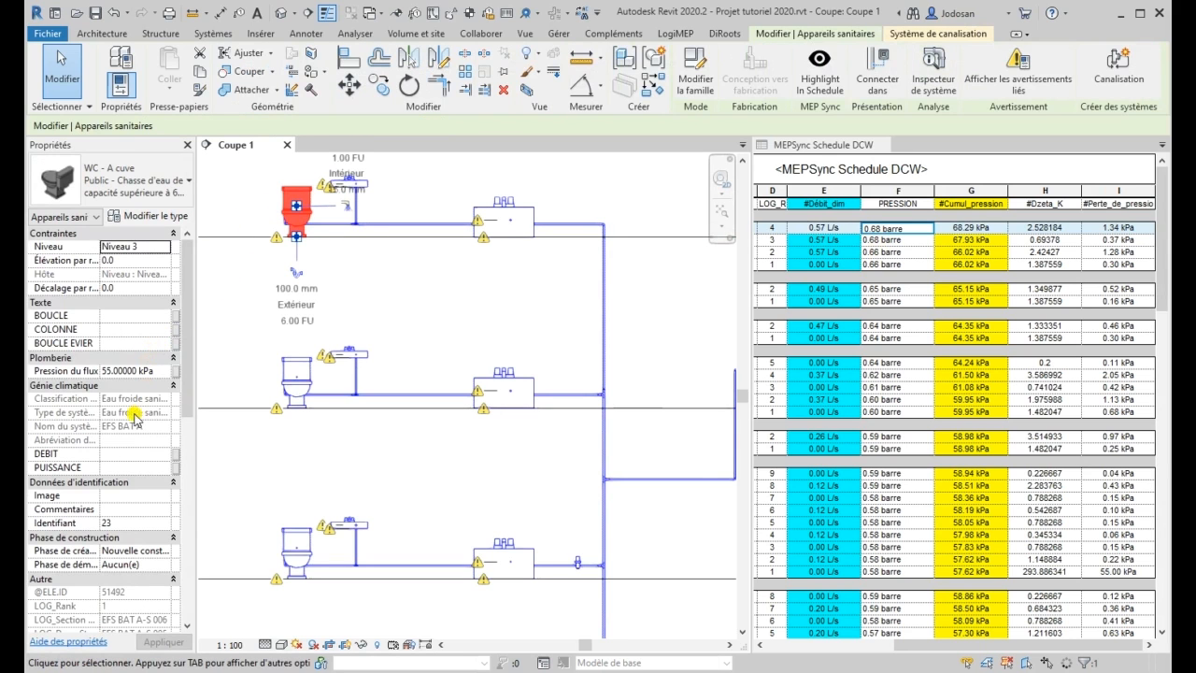
click(96, 371)
text(150)
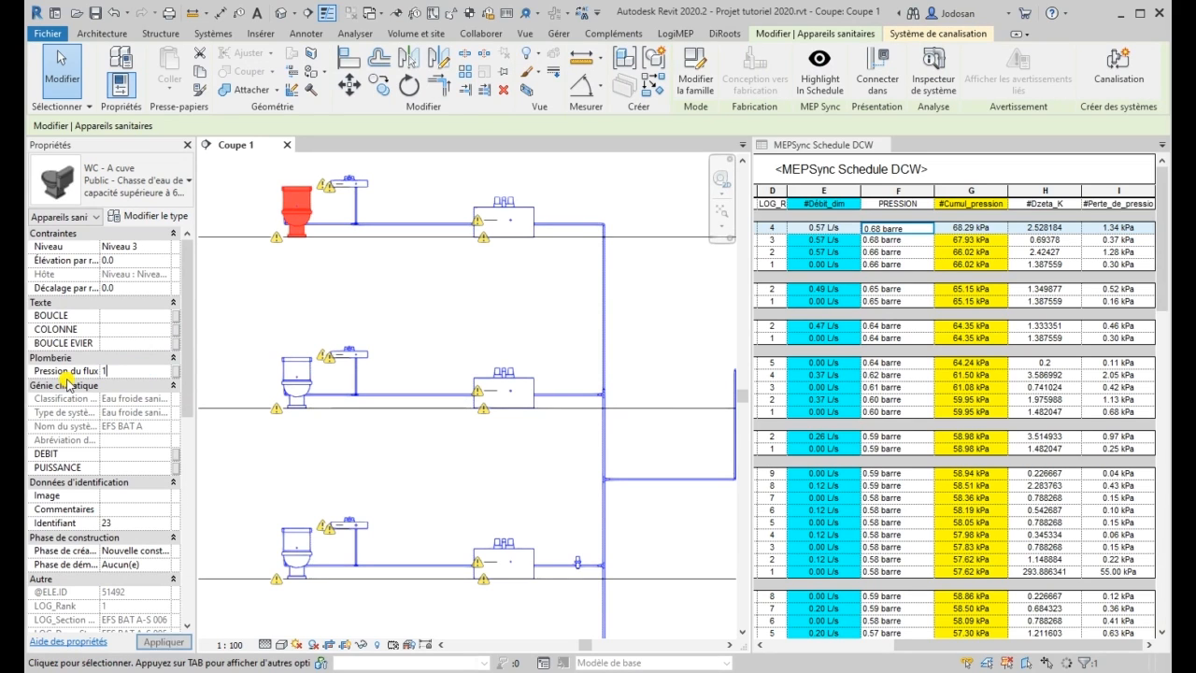
click(428, 332)
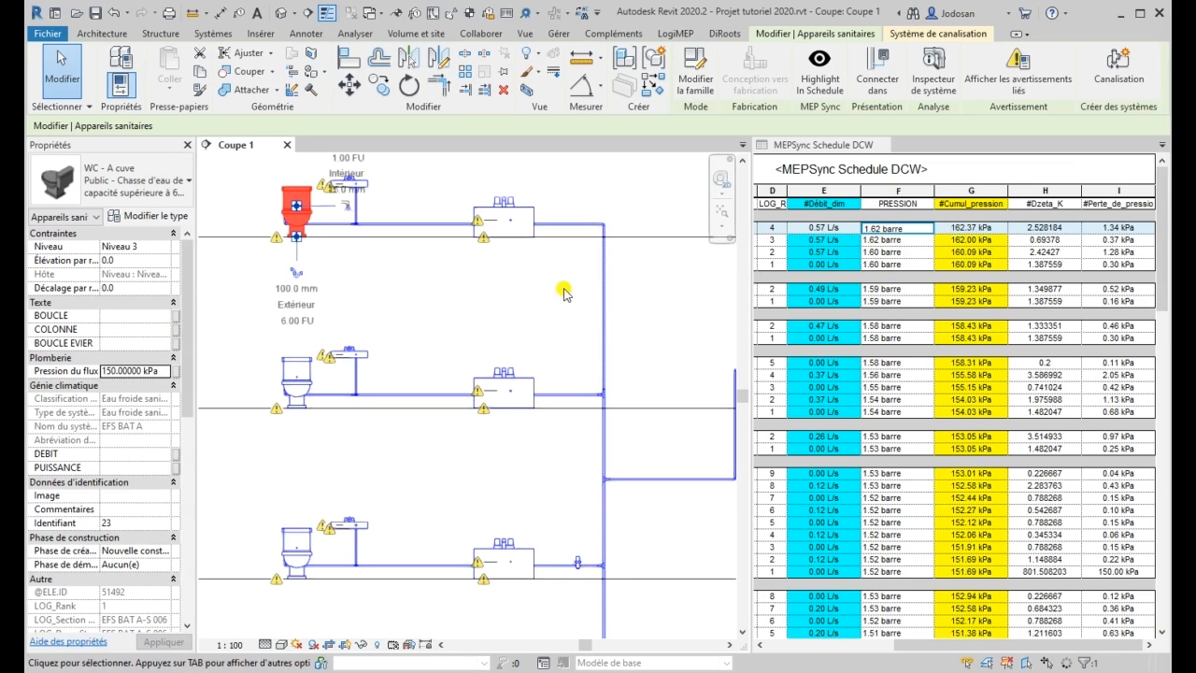
- Set #Pression_init of the EFS BAT A piping system to 300 kPa
scroll(477, 254, down, 3)
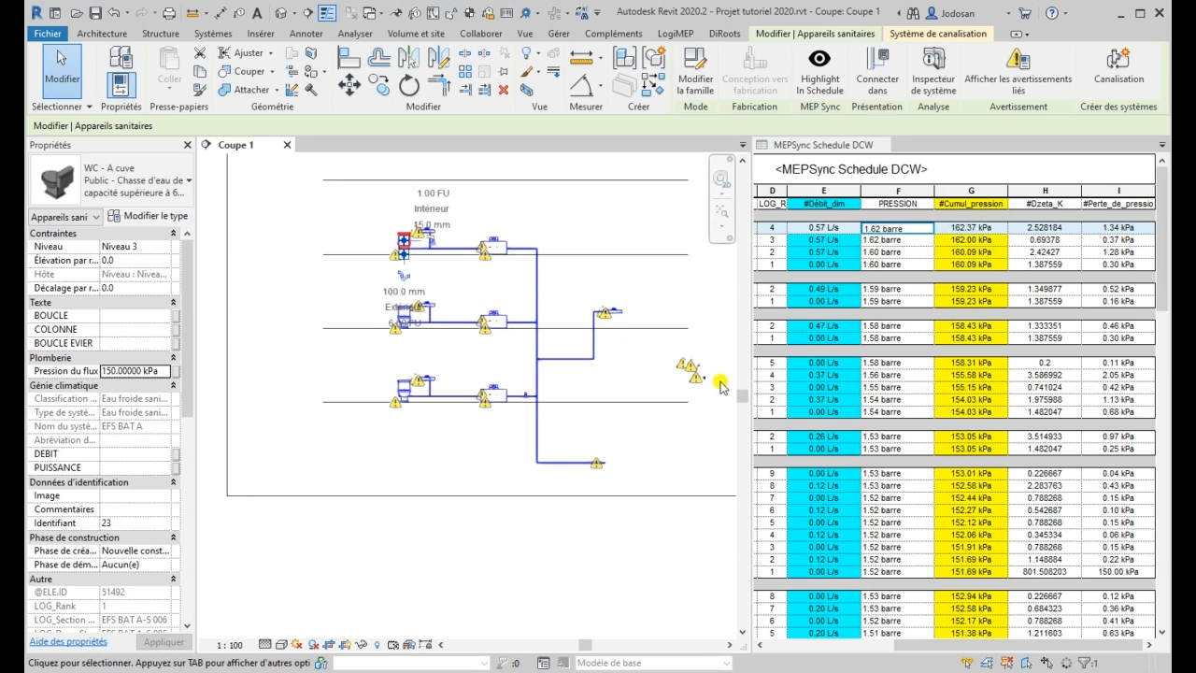
click(571, 462)
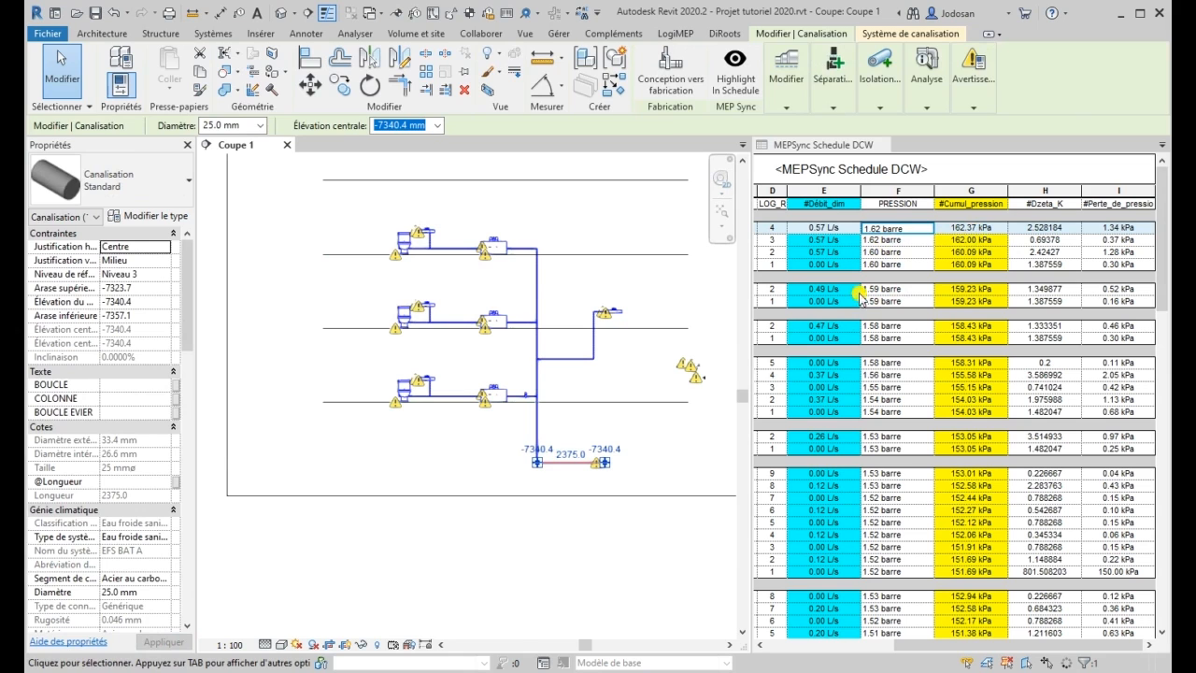
click(650, 428)
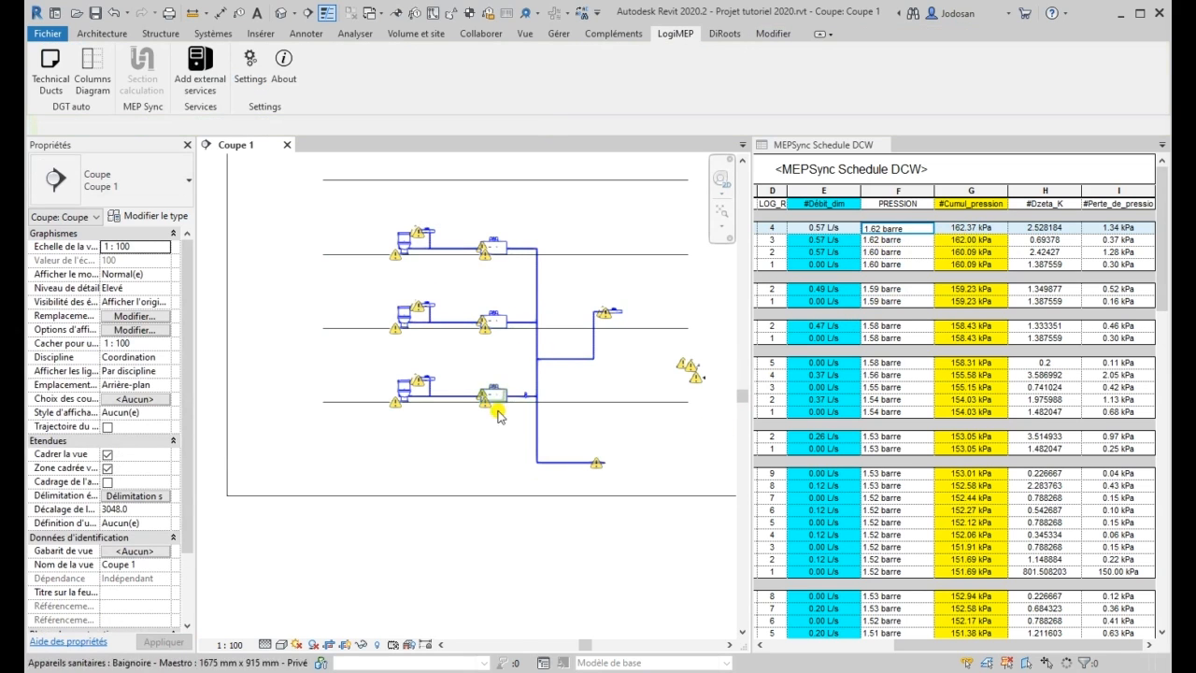
scroll(552, 458, up, 2)
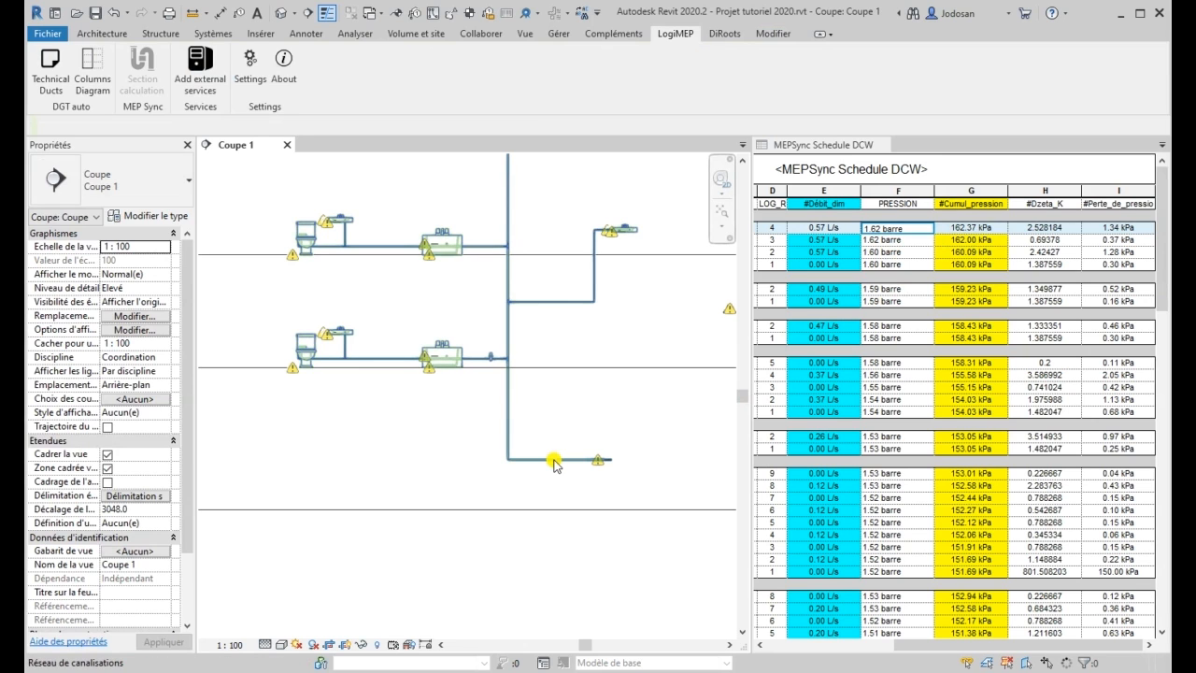
click(554, 464)
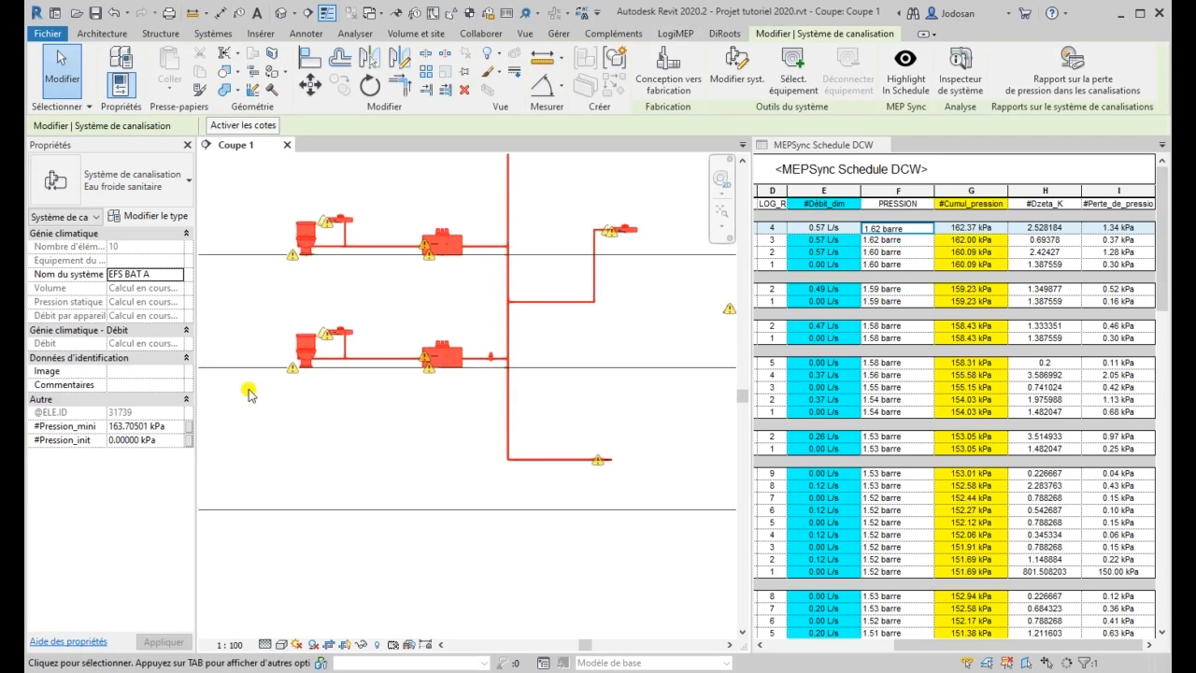
click(117, 447)
drag(165, 442, 51, 428)
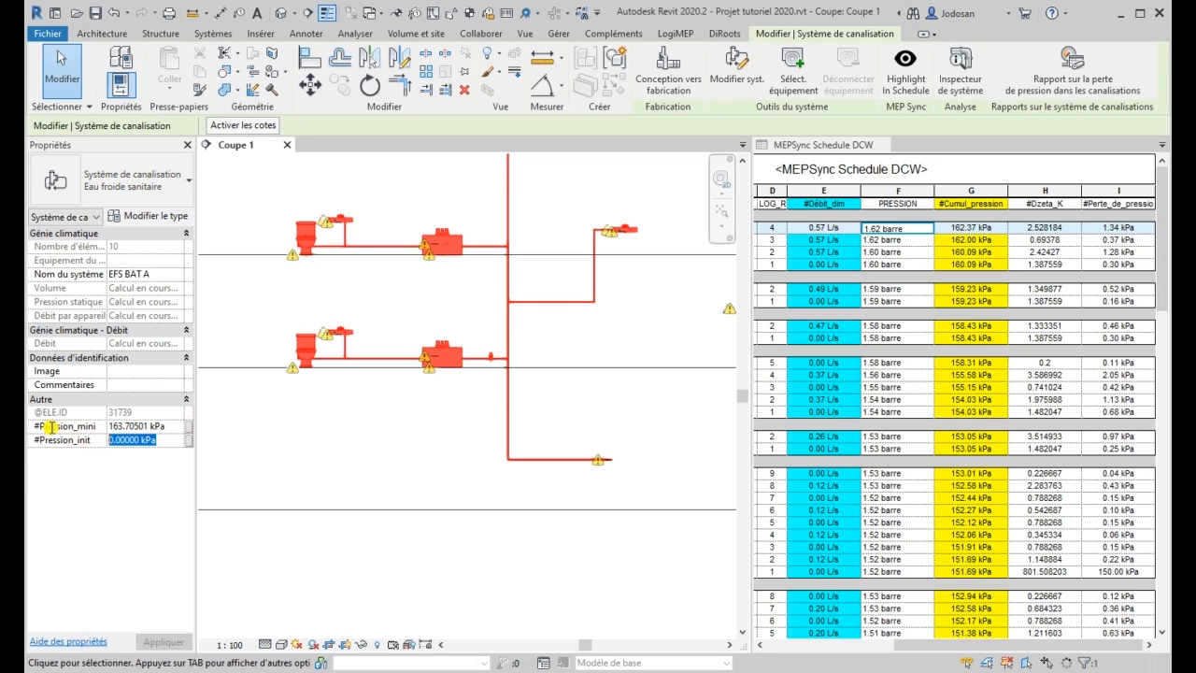
text(300)
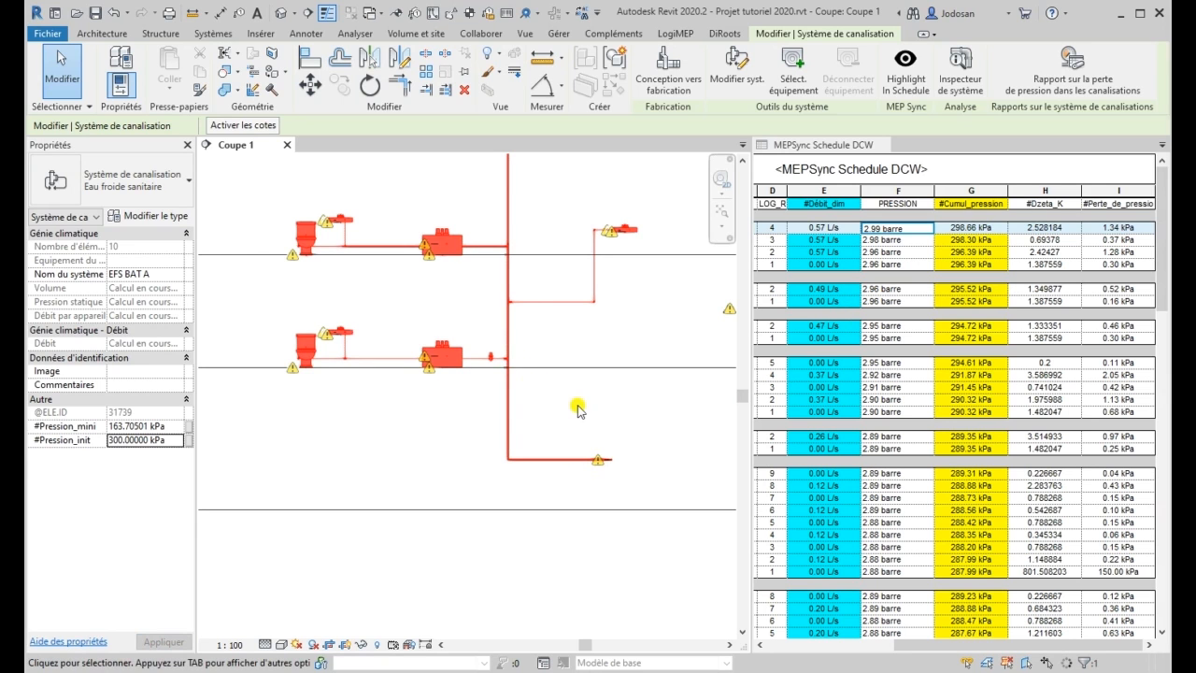
click(529, 392)
- Examine the calculated pressure properties of the top-floor bathtub, including #Cumul_pression
scroll(414, 294, up, 4)
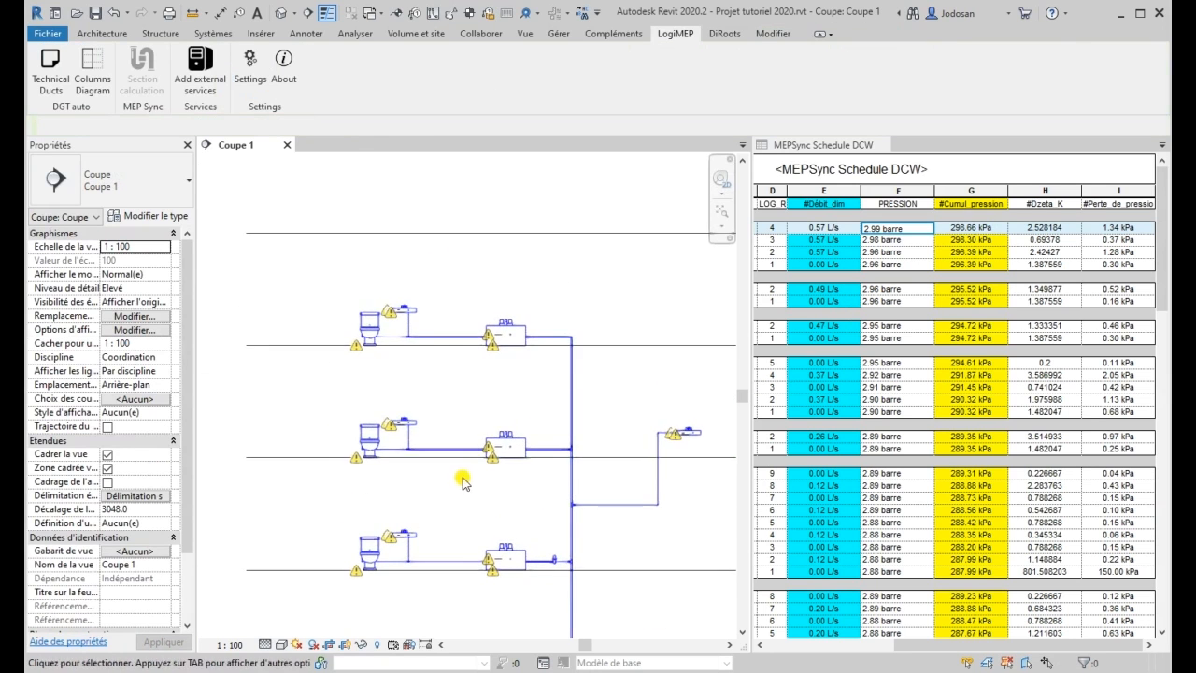
click(522, 343)
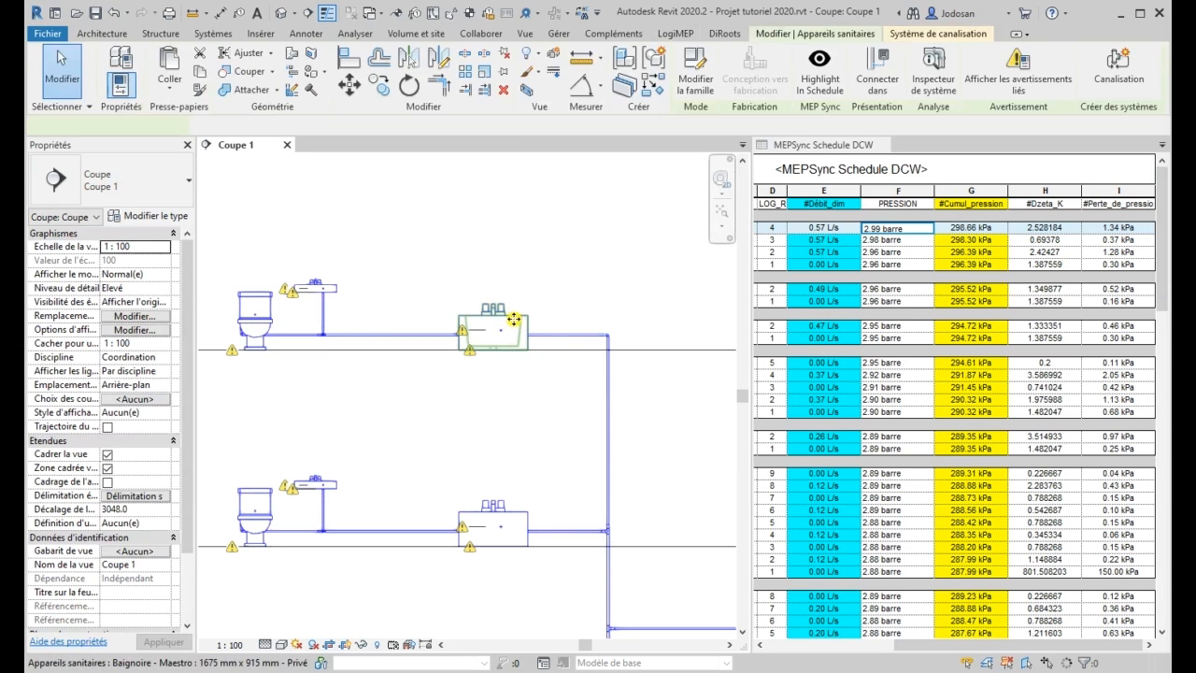
scroll(140, 462, down, 5)
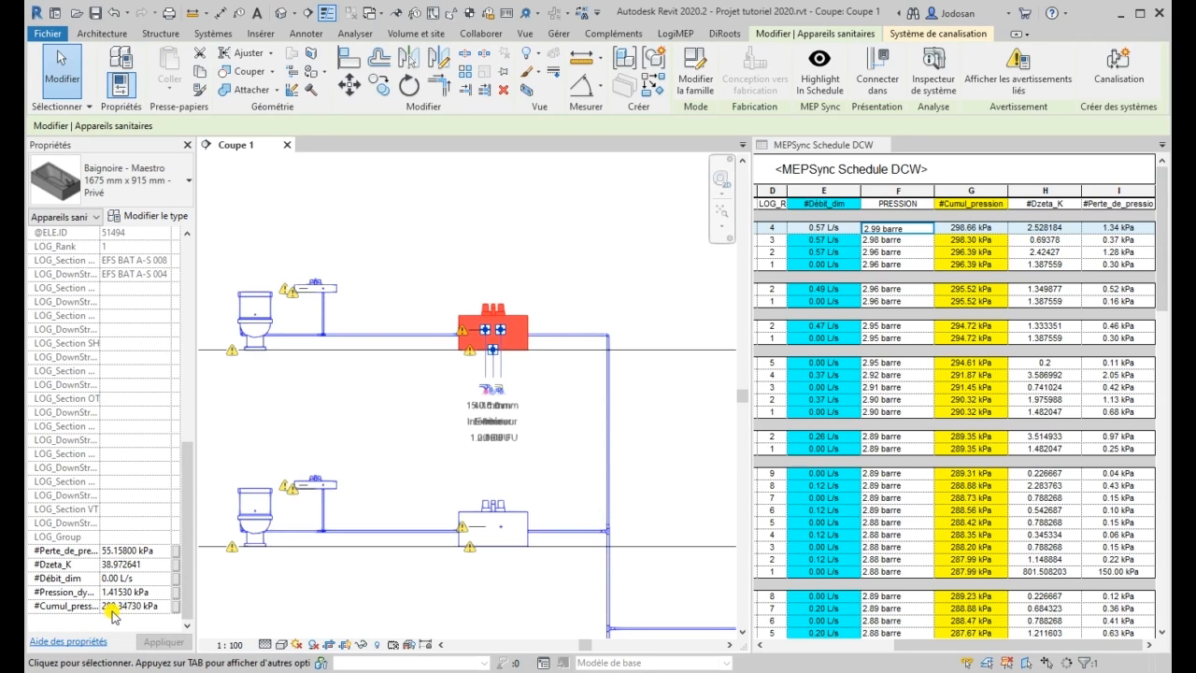
- Select the pressure regulator on the lowest floor's branch pipe and widen the property display to show its full parameter names
click(453, 370)
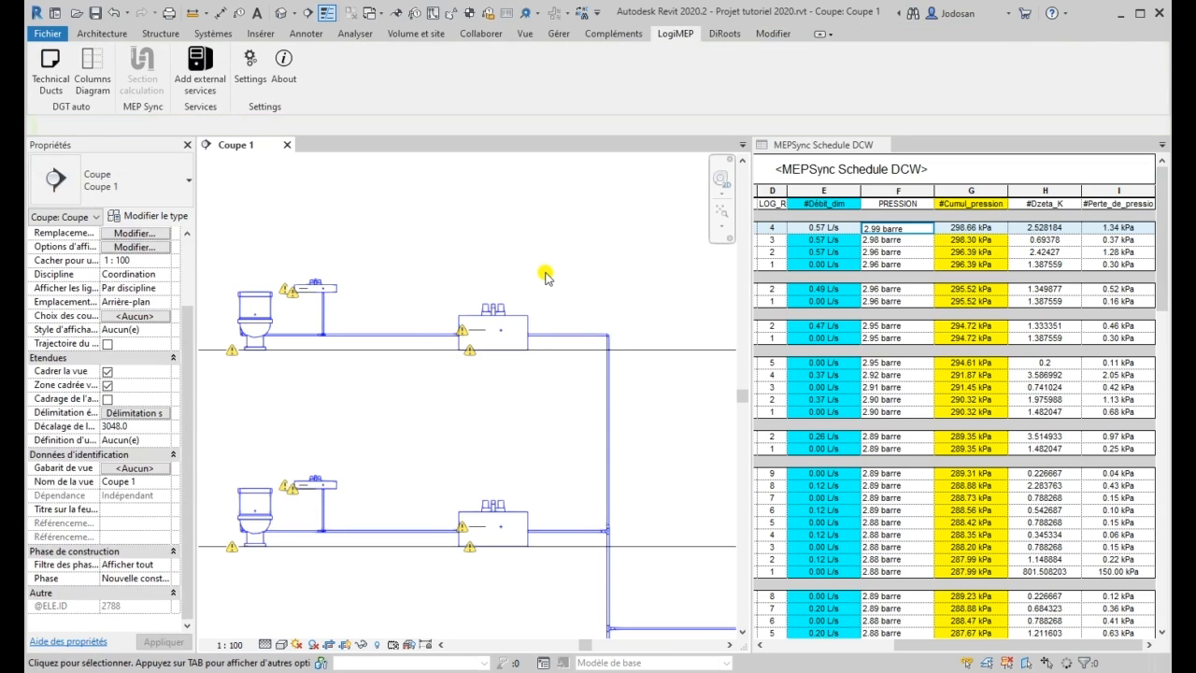
scroll(495, 297, down, 2)
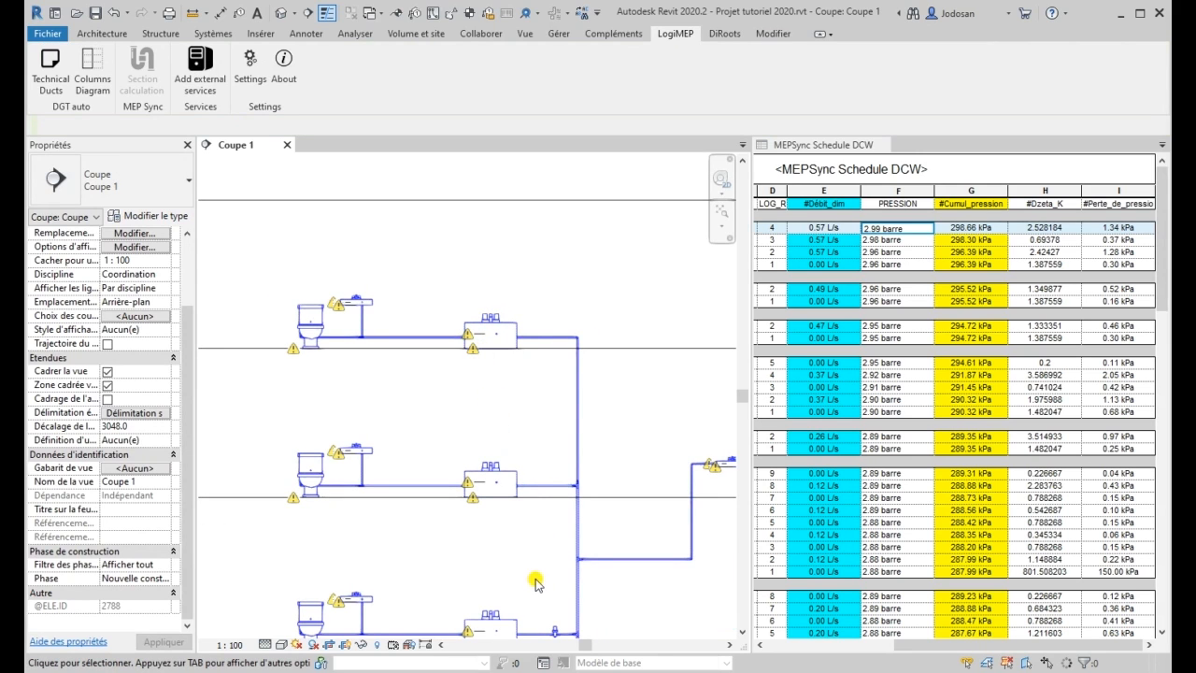
middle_drag(537, 580, 457, 412)
scroll(476, 465, up, 5)
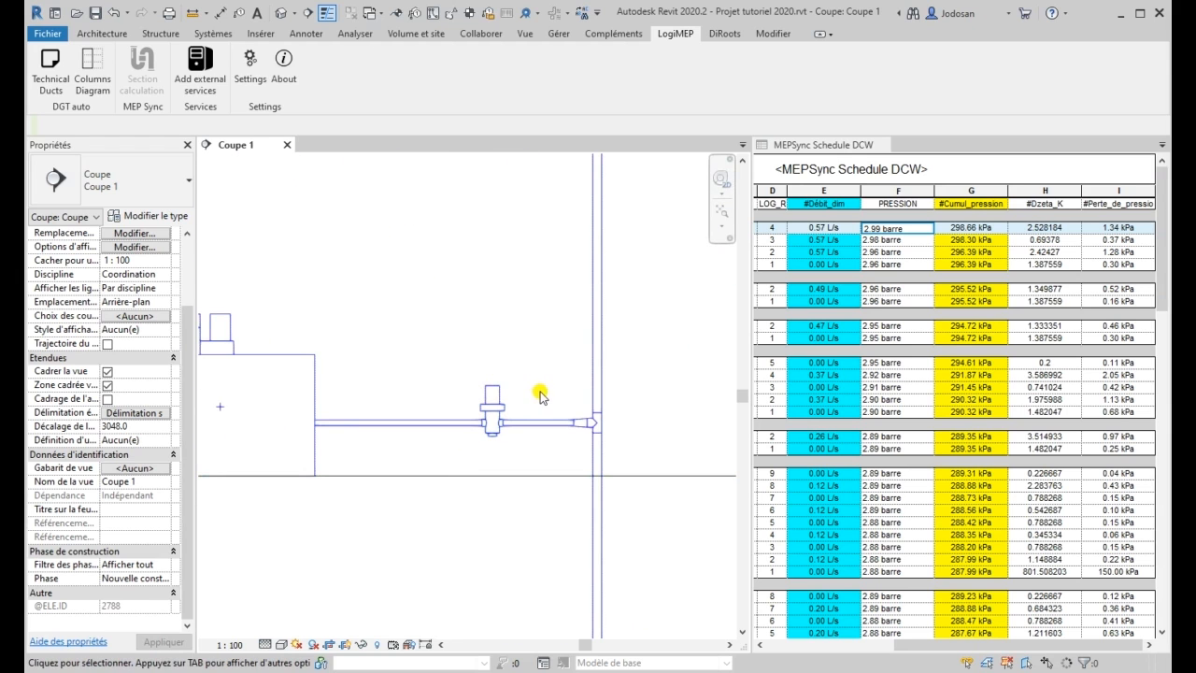
click(493, 399)
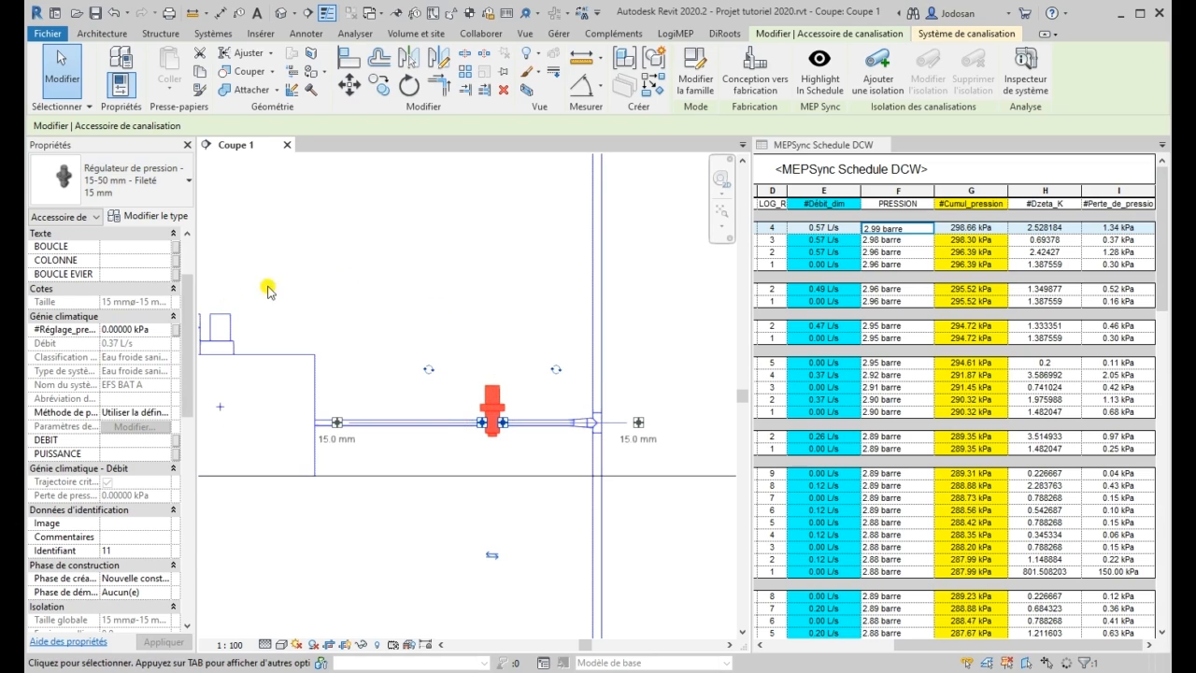
drag(198, 262, 254, 271)
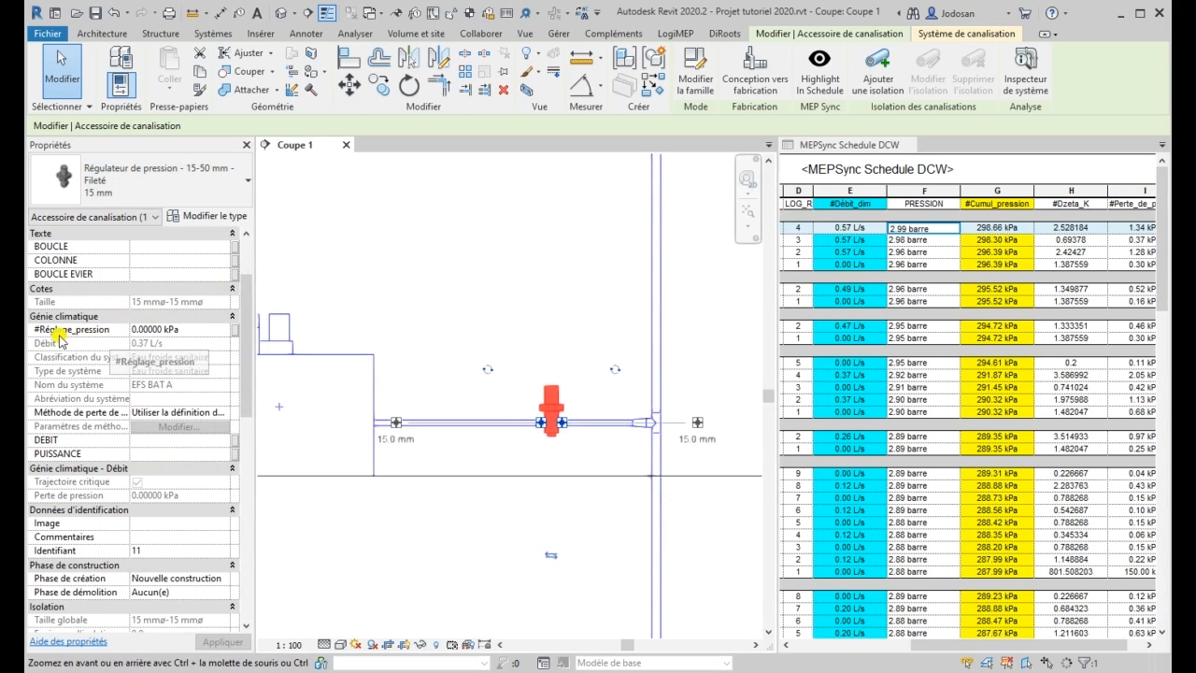
- Find the regulator's DETENDEUR row in the MEPSync Schedule DCW and examine its PRESSION and #Cumul_pression values
click(498, 523)
scroll(885, 392, down, 1)
scroll(885, 393, down, 5)
drag(940, 646, 881, 646)
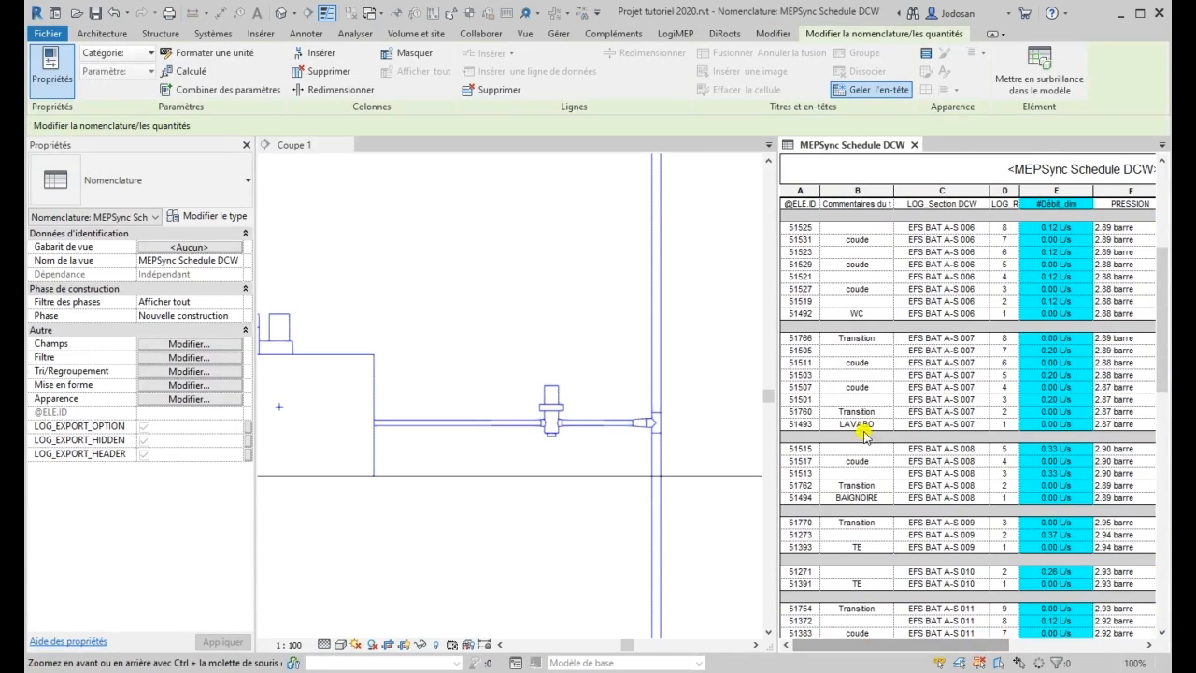
scroll(860, 387, down, 5)
scroll(858, 392, down, 5)
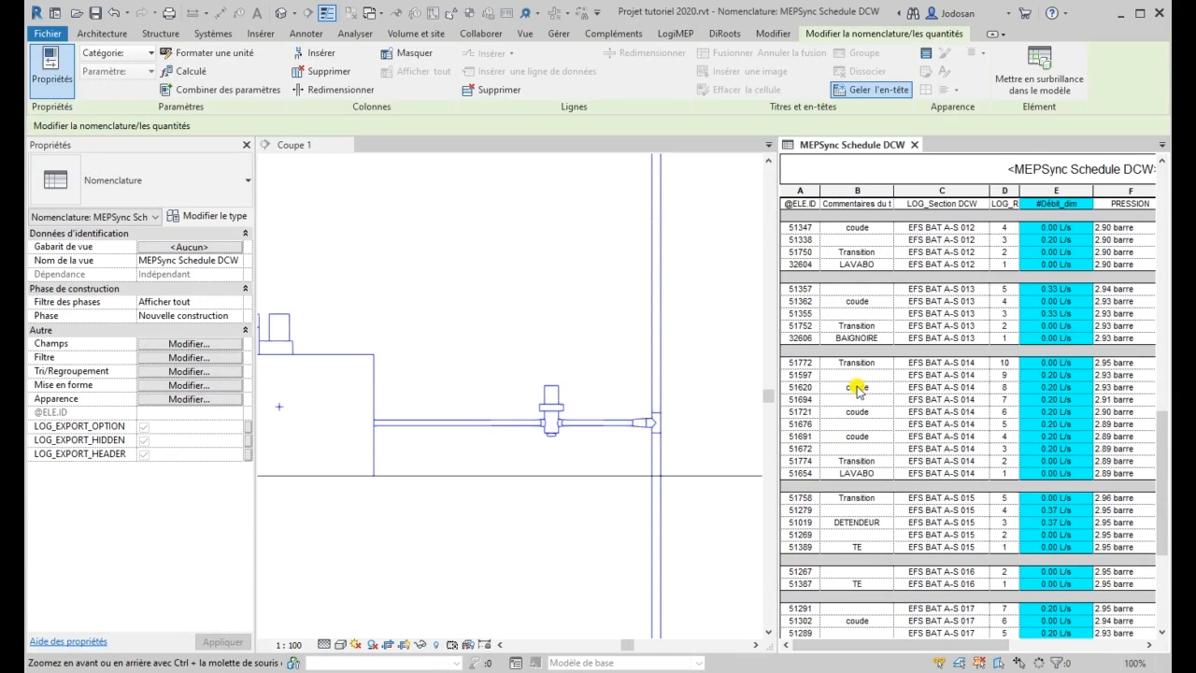
click(858, 523)
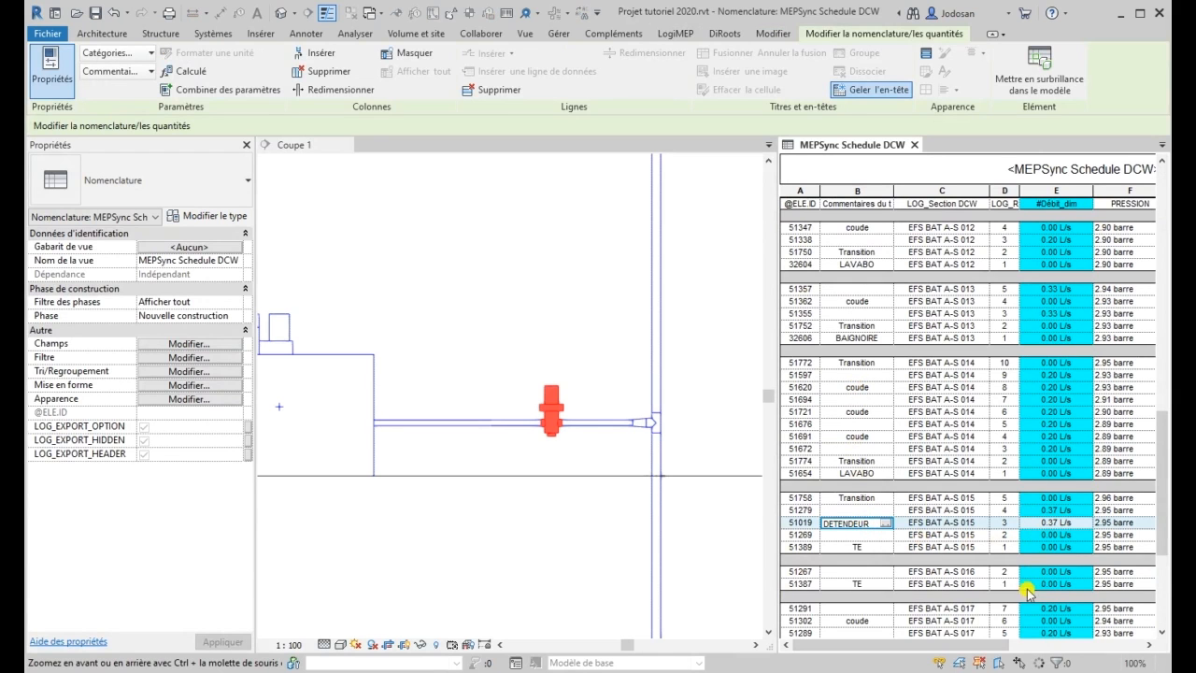
drag(955, 643, 1057, 652)
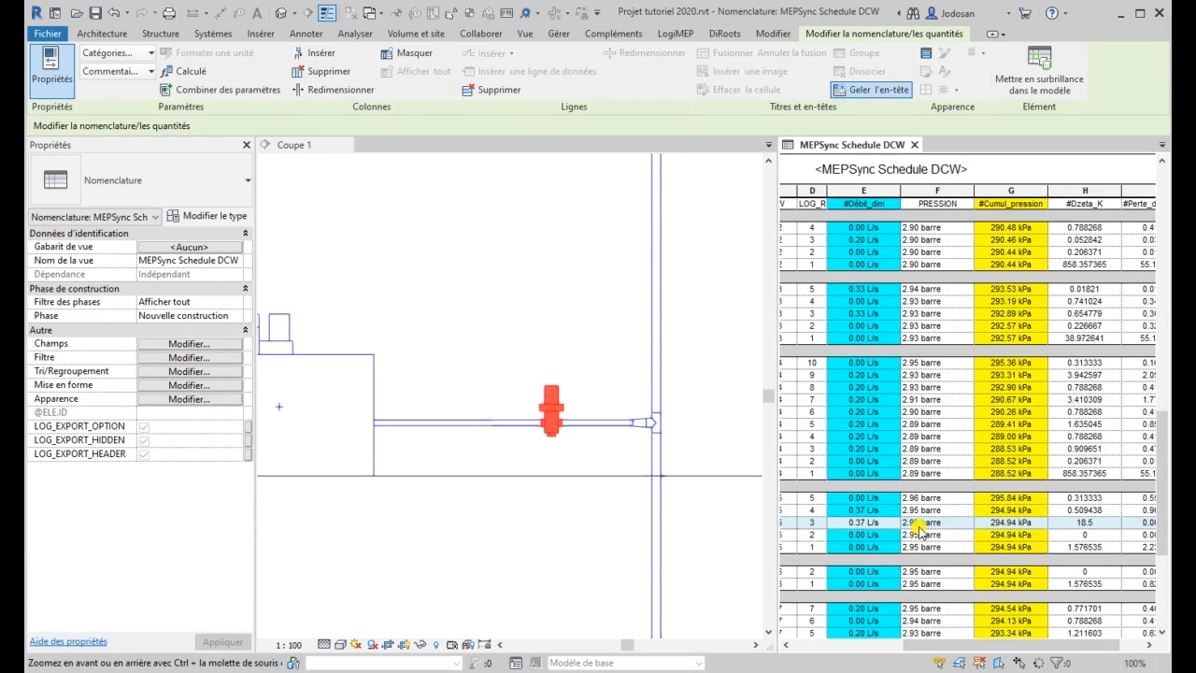
- Set #Réglage_pression of the pressure regulator on the lowest floor's branch to 150 kPa
click(556, 397)
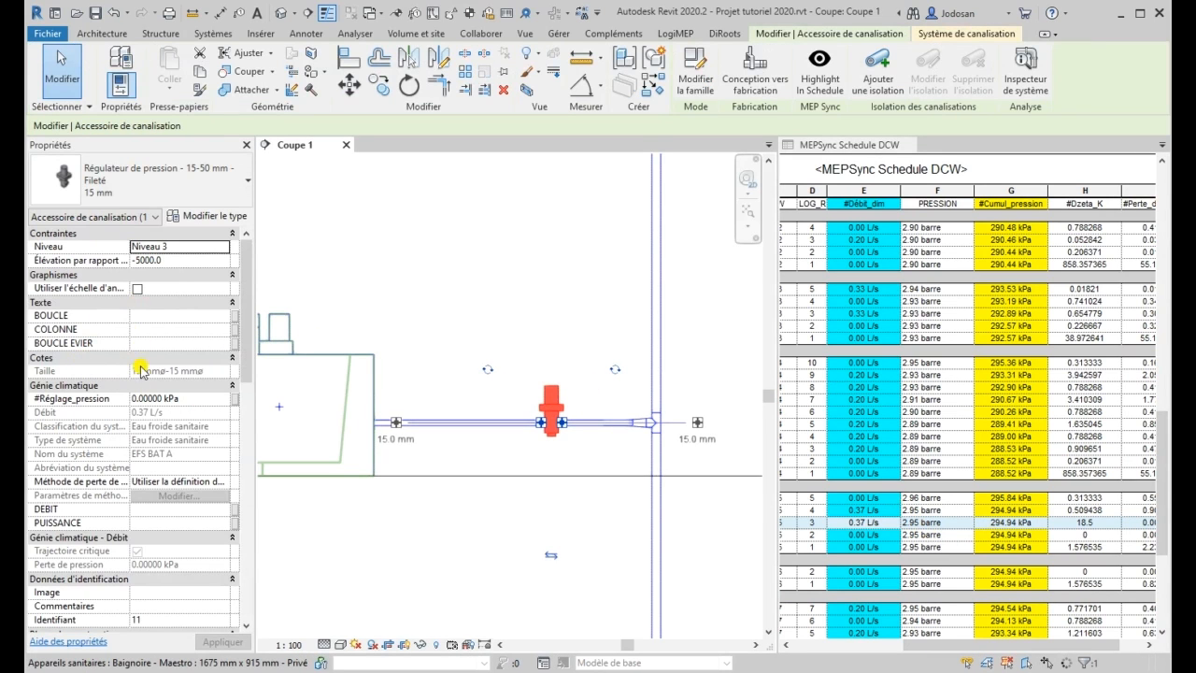
click(184, 399)
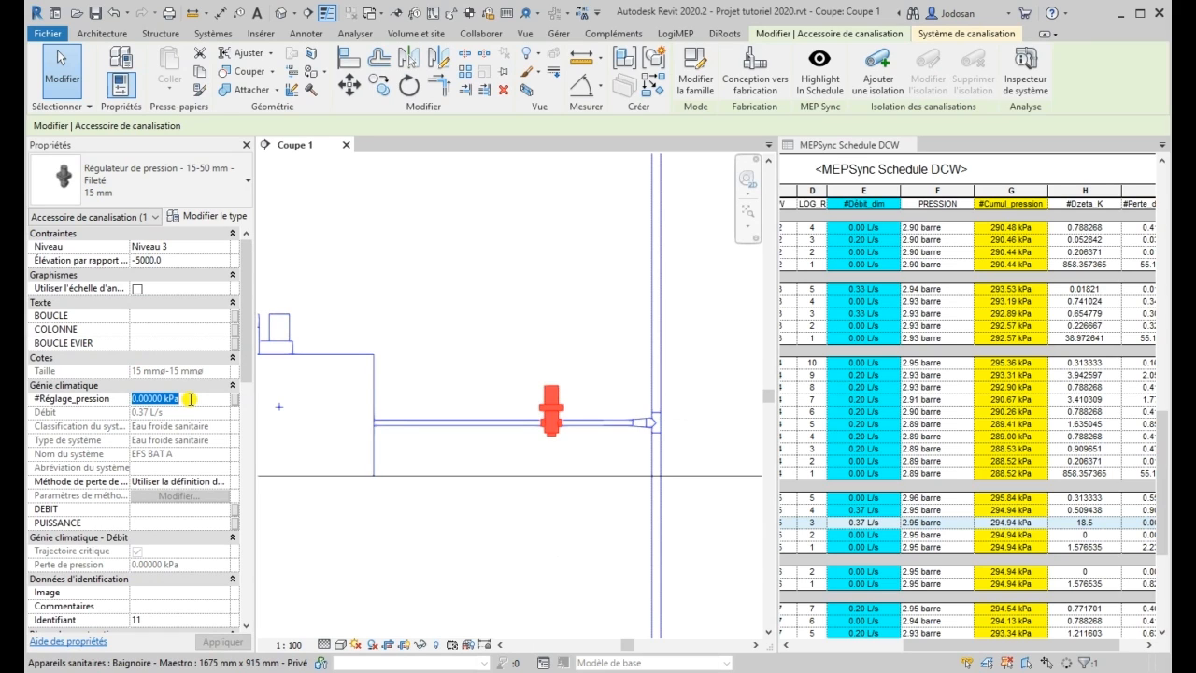
text(150)
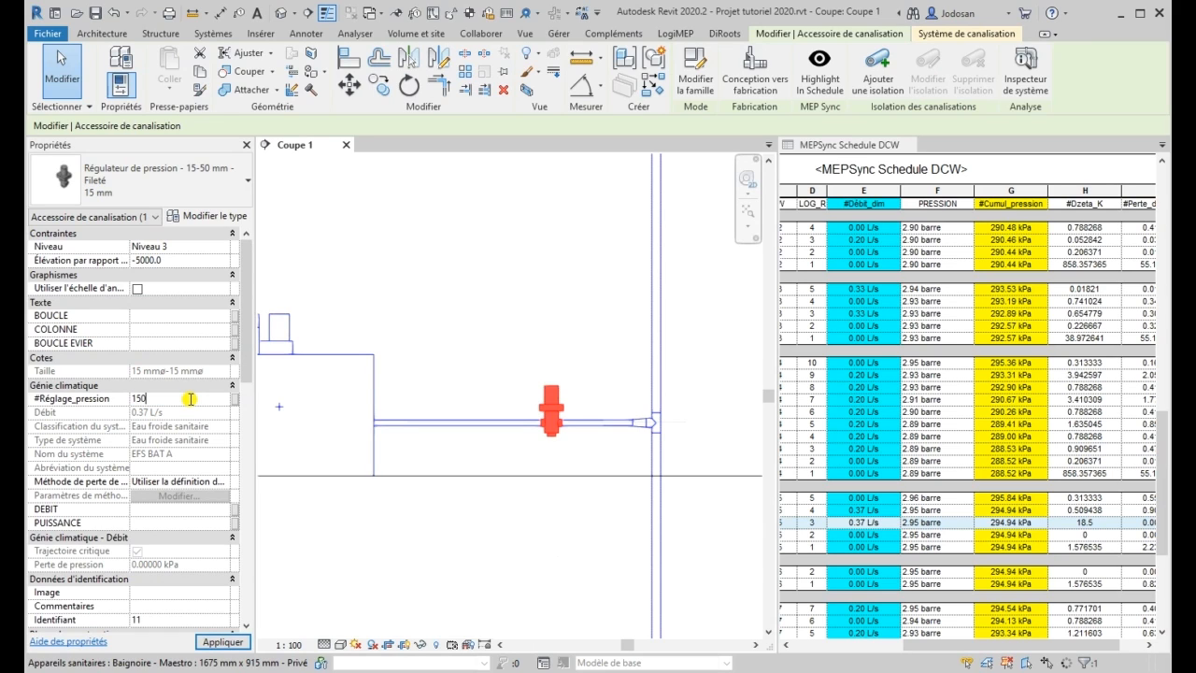
click(518, 380)
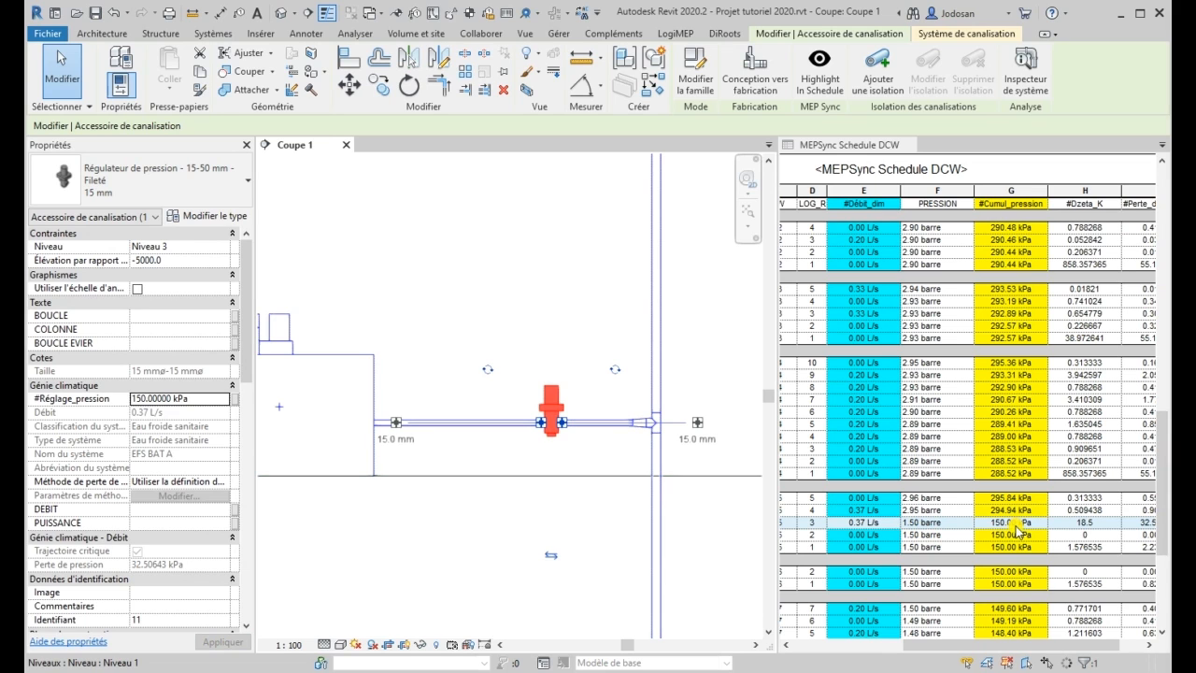
- Examine the #Cumul_pression values of the sections downstream of the regulator and the properties of the lowest-floor toilet
scroll(1009, 545, down, 6)
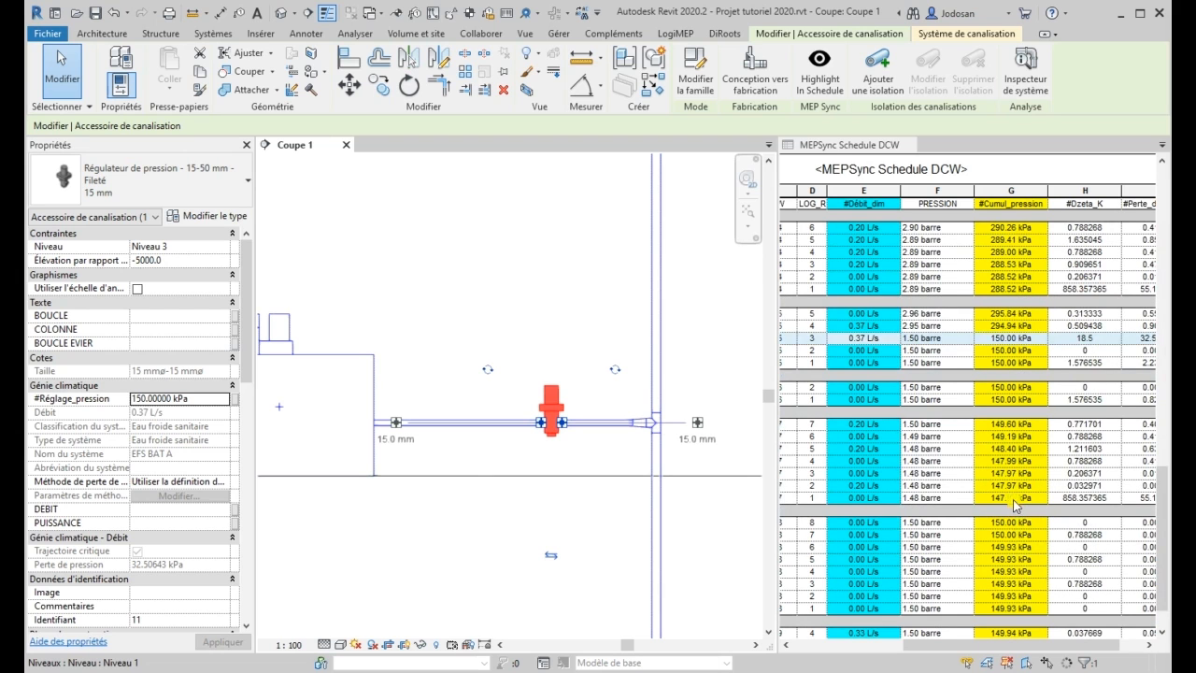
scroll(647, 487, down, 2)
middle_drag(405, 524, 566, 521)
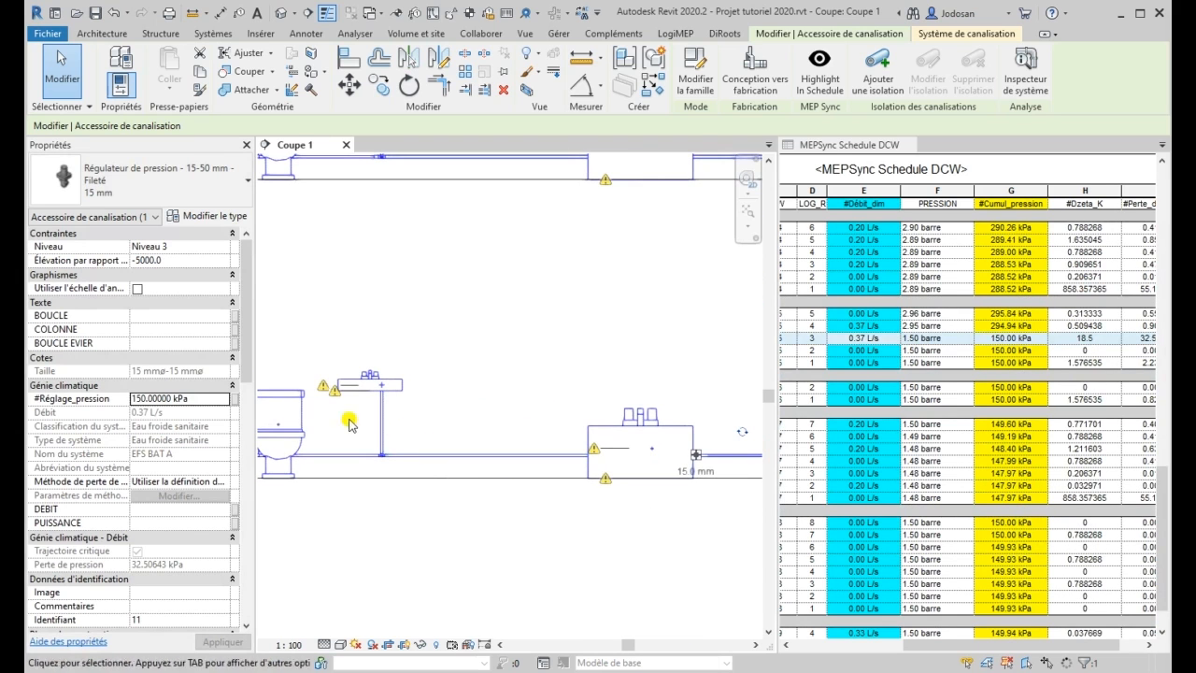
click(292, 425)
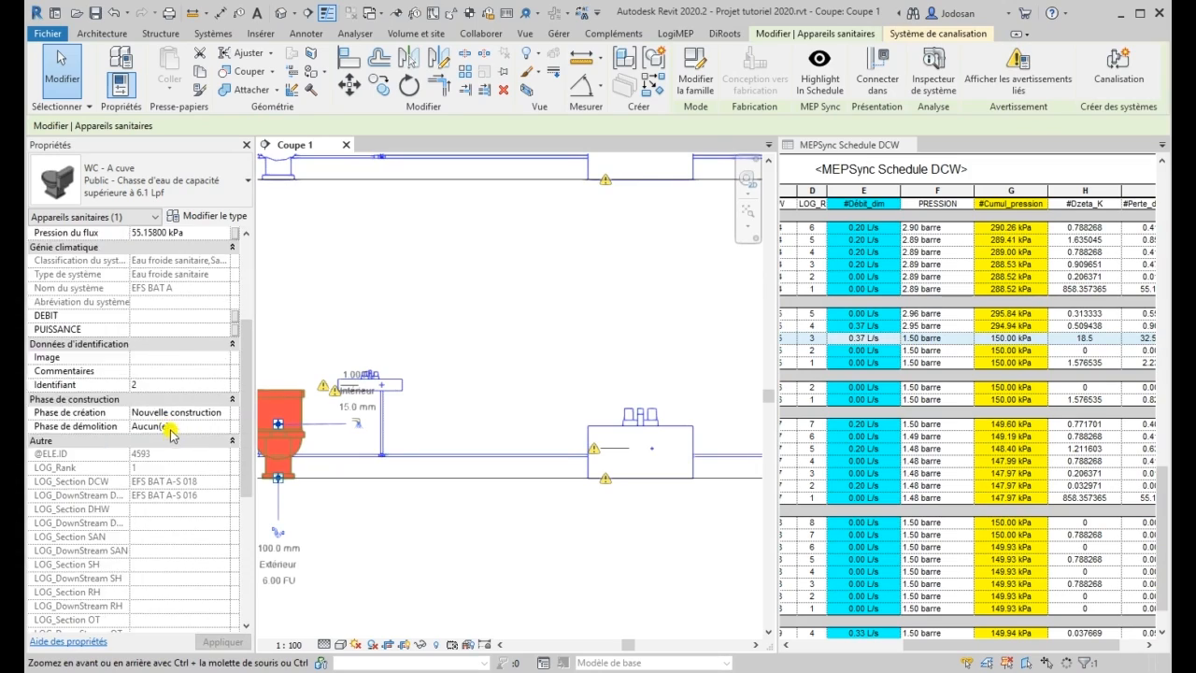
scroll(171, 432, down, 5)
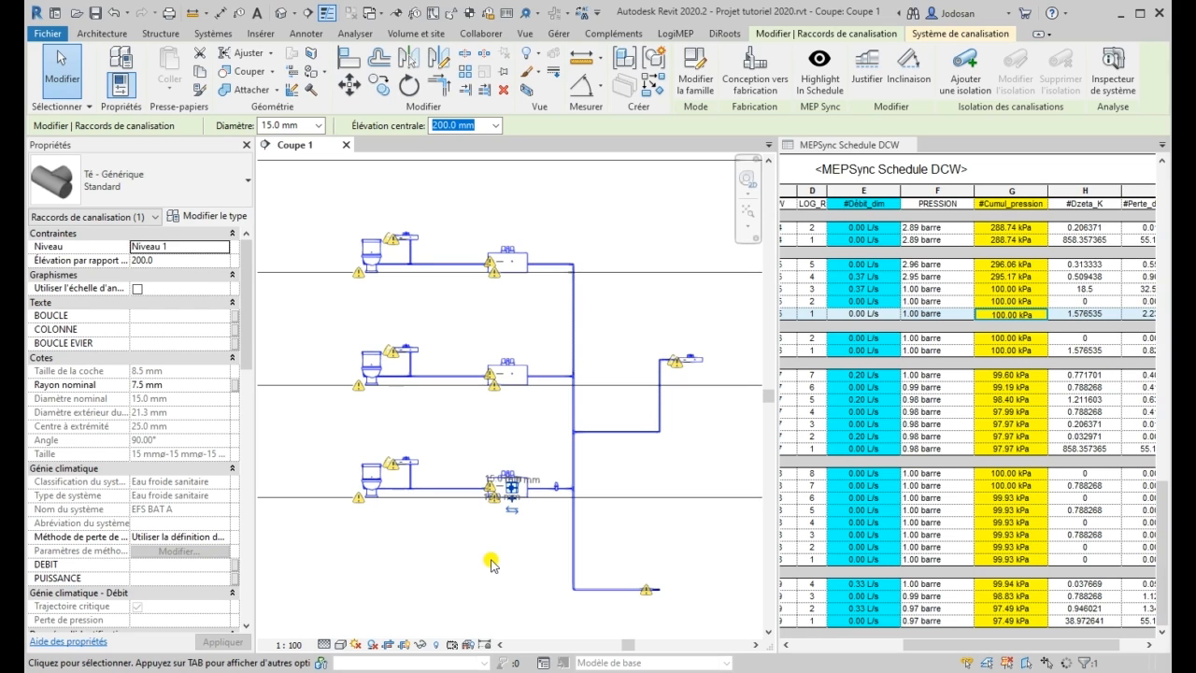
- Inspect the type properties of the top-floor bathtub and close them without changes
click(432, 580)
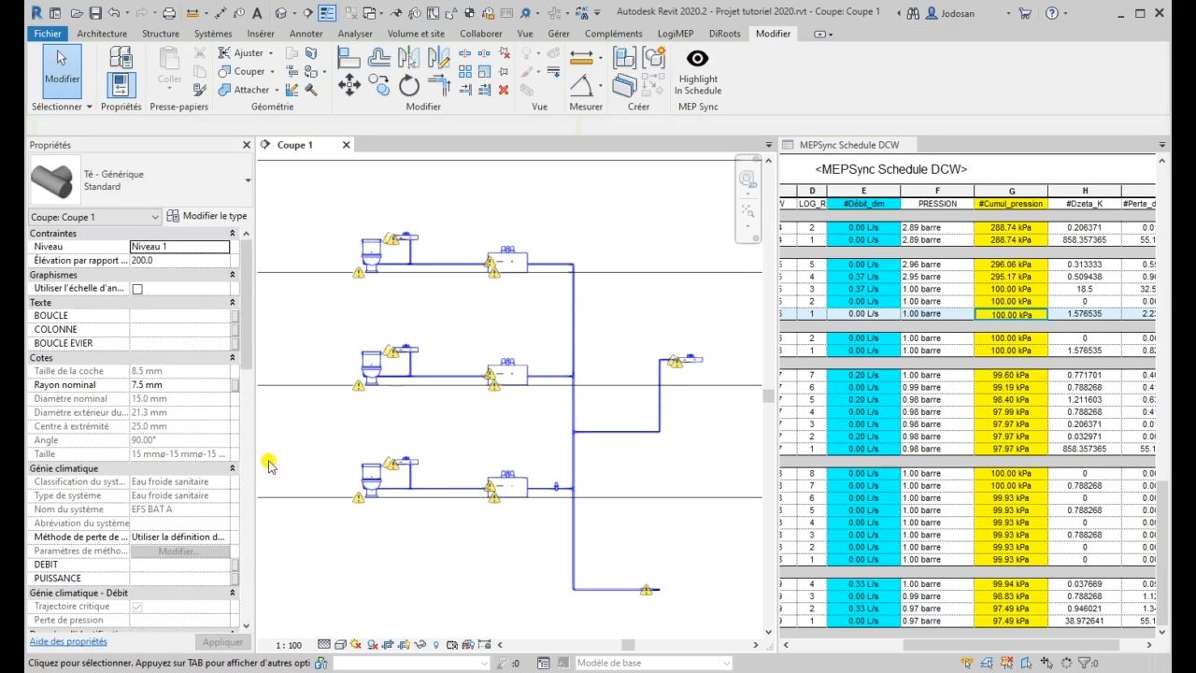
click(498, 262)
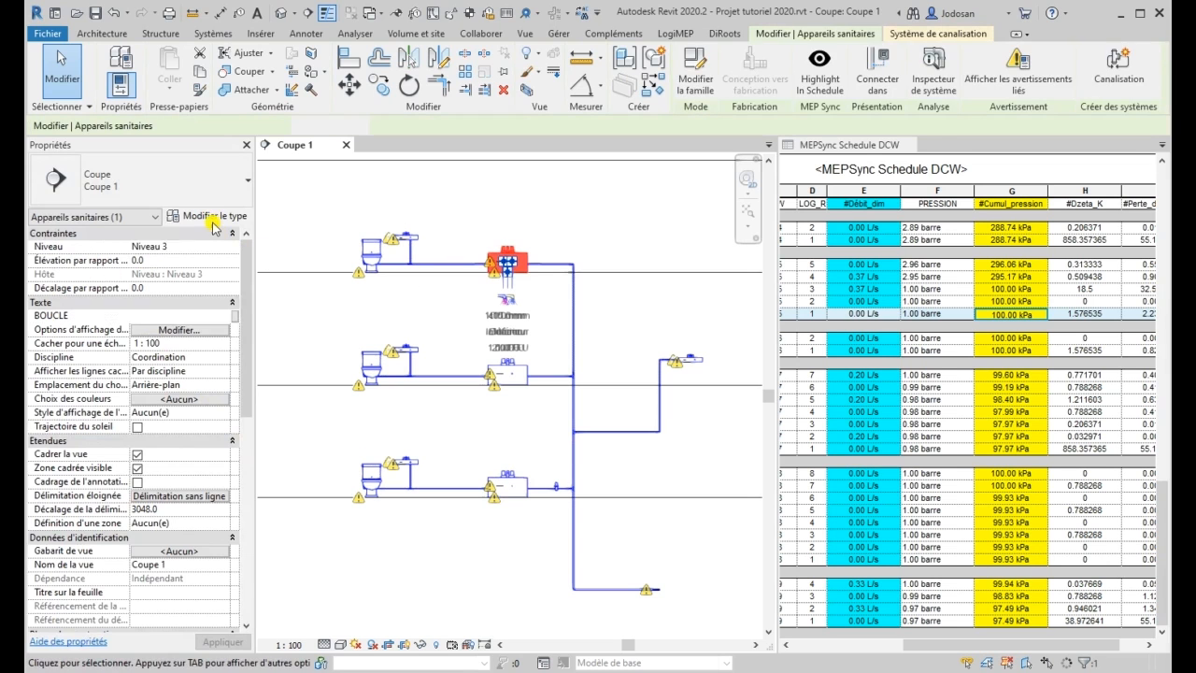
click(206, 216)
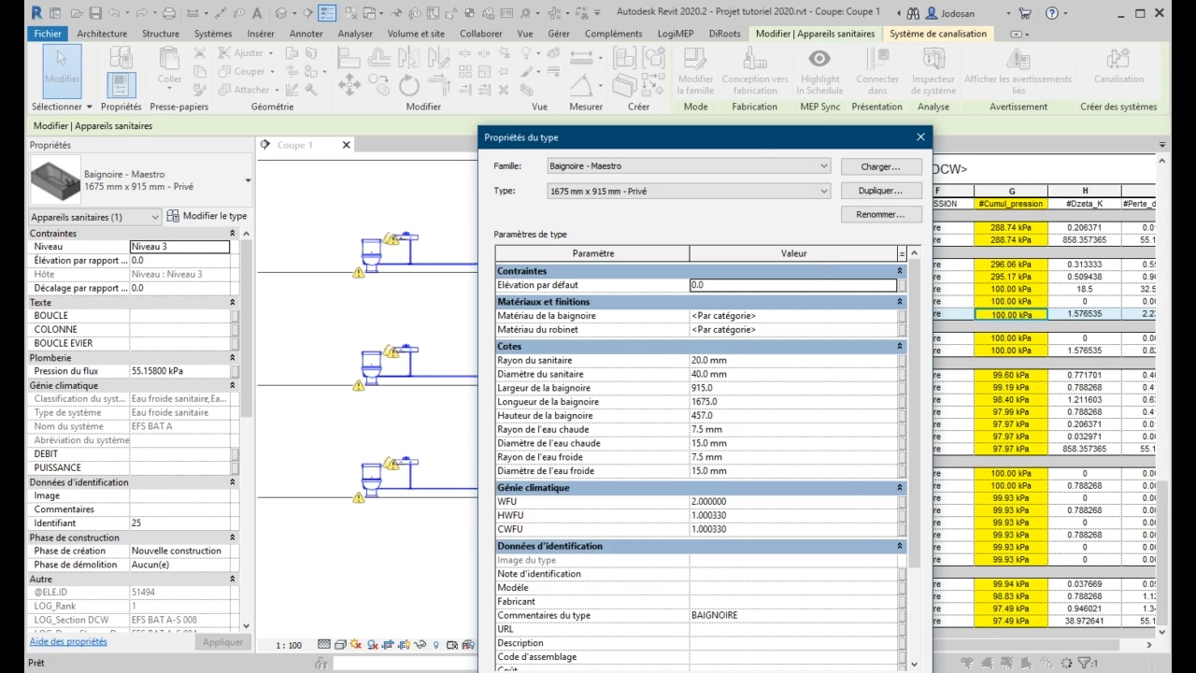
key(Return)
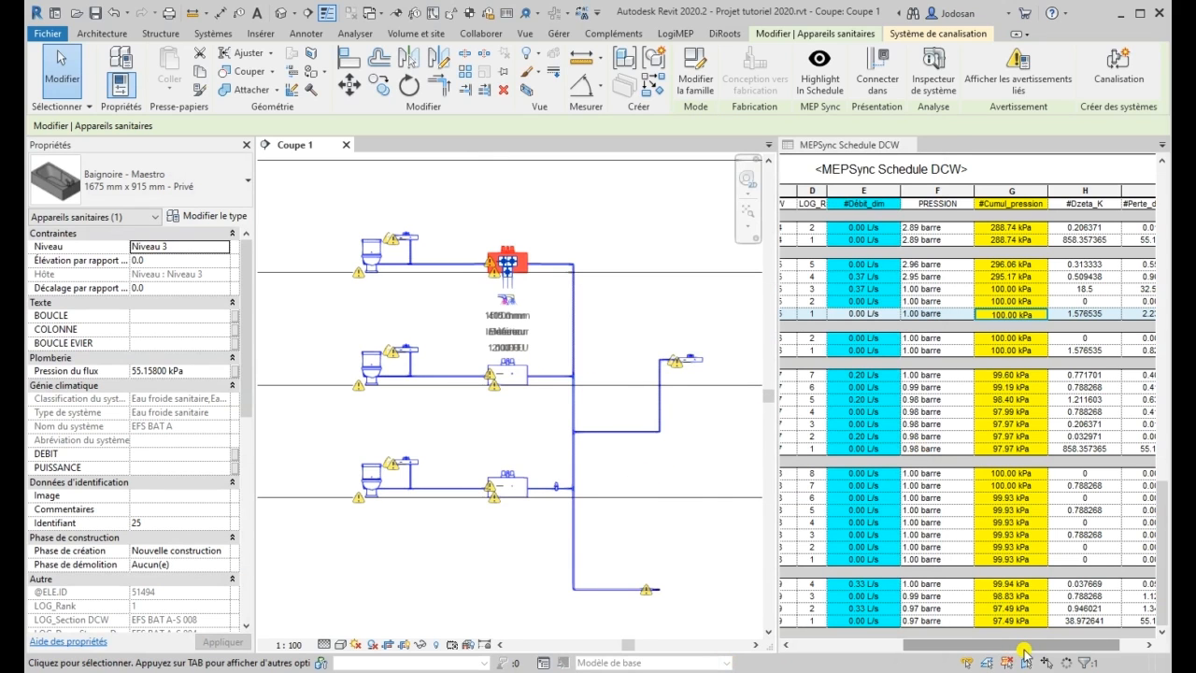
- Review the #Dzeta_K and #Perte_de_pression columns of the schedule, back to its first sections
drag(1051, 645, 1073, 645)
scroll(1000, 617, up, 10)
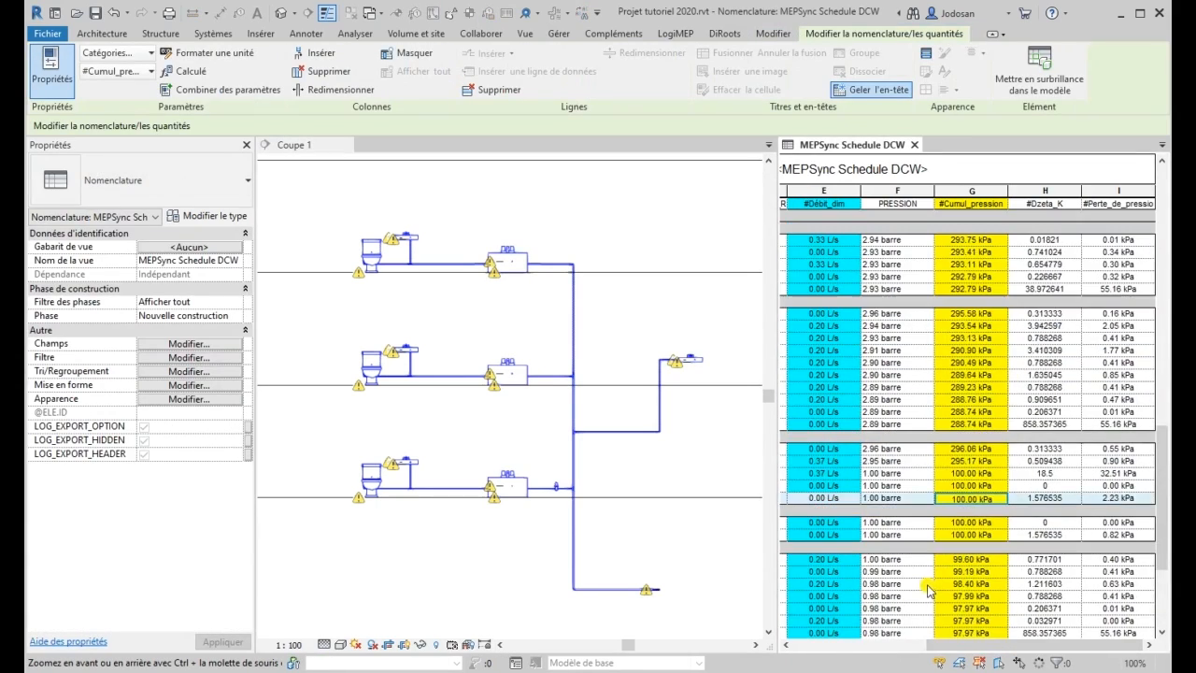
drag(962, 645, 925, 645)
scroll(640, 447, up, 3)
- Change the riser tee type's pressure loss method to Coefficient K and set its coefficient K to 7
scroll(430, 388, up, 5)
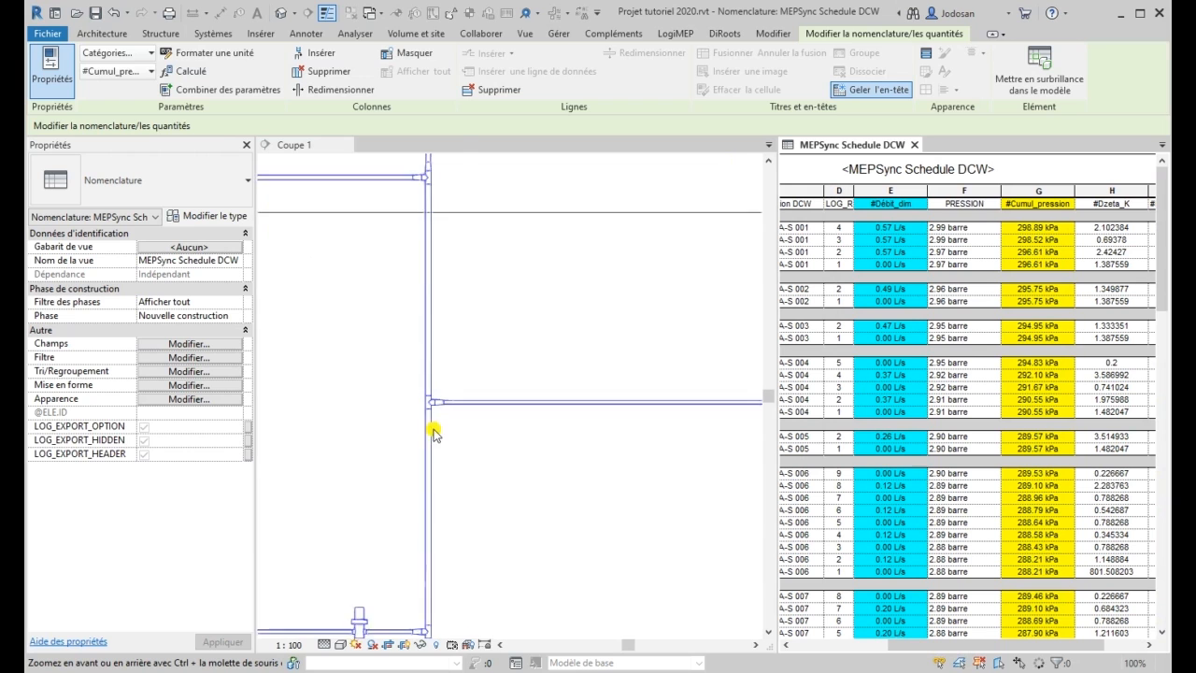
click(428, 381)
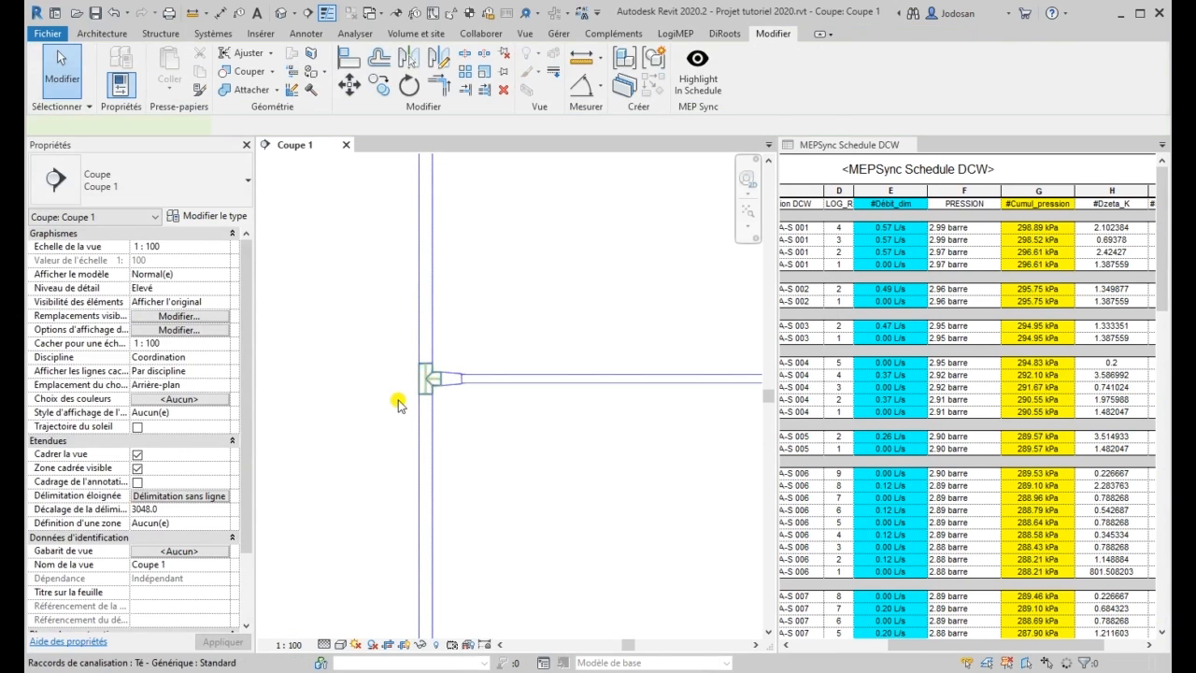
click(425, 381)
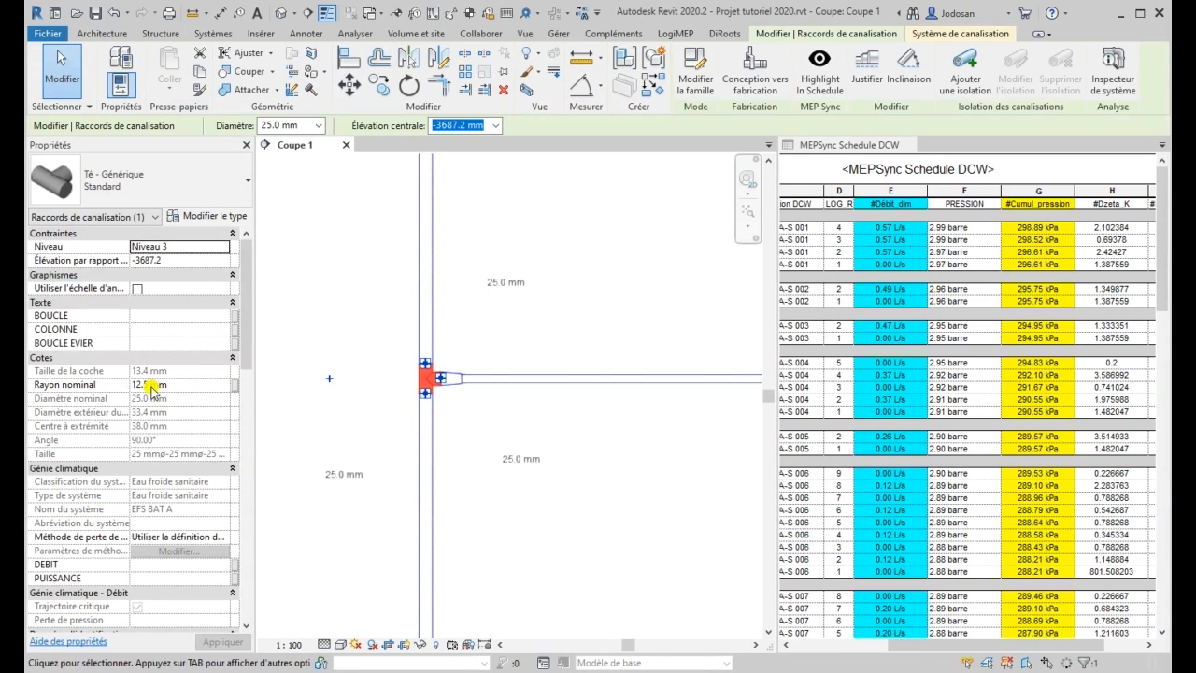
click(206, 216)
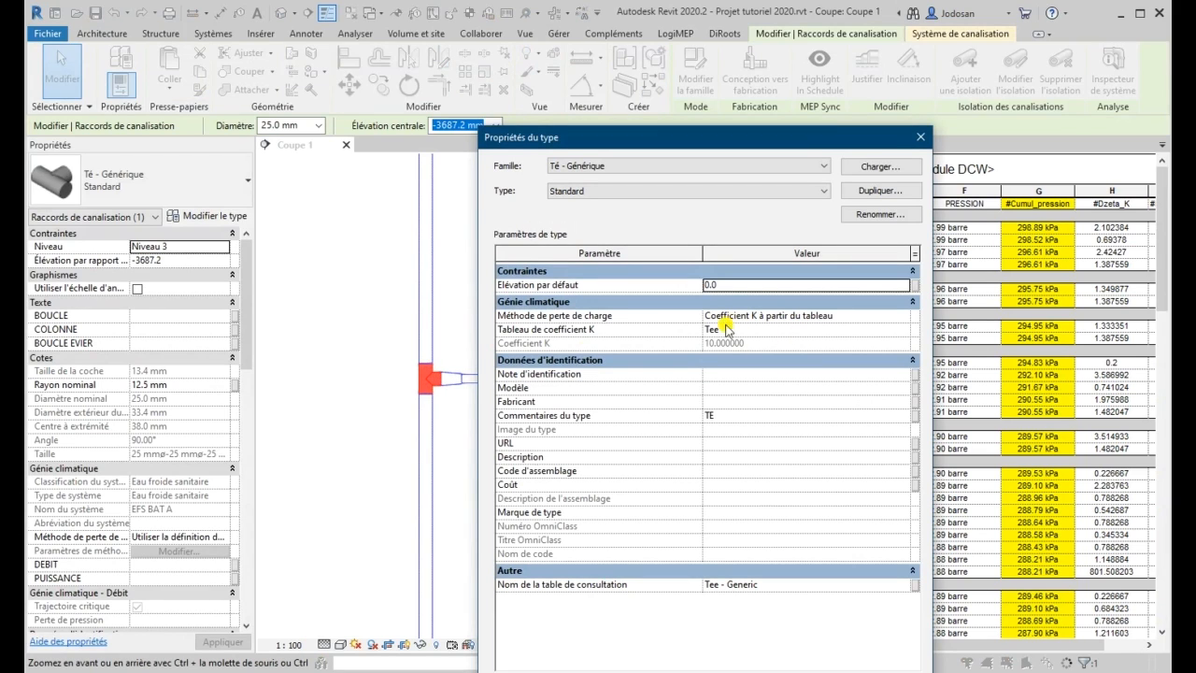
click(871, 318)
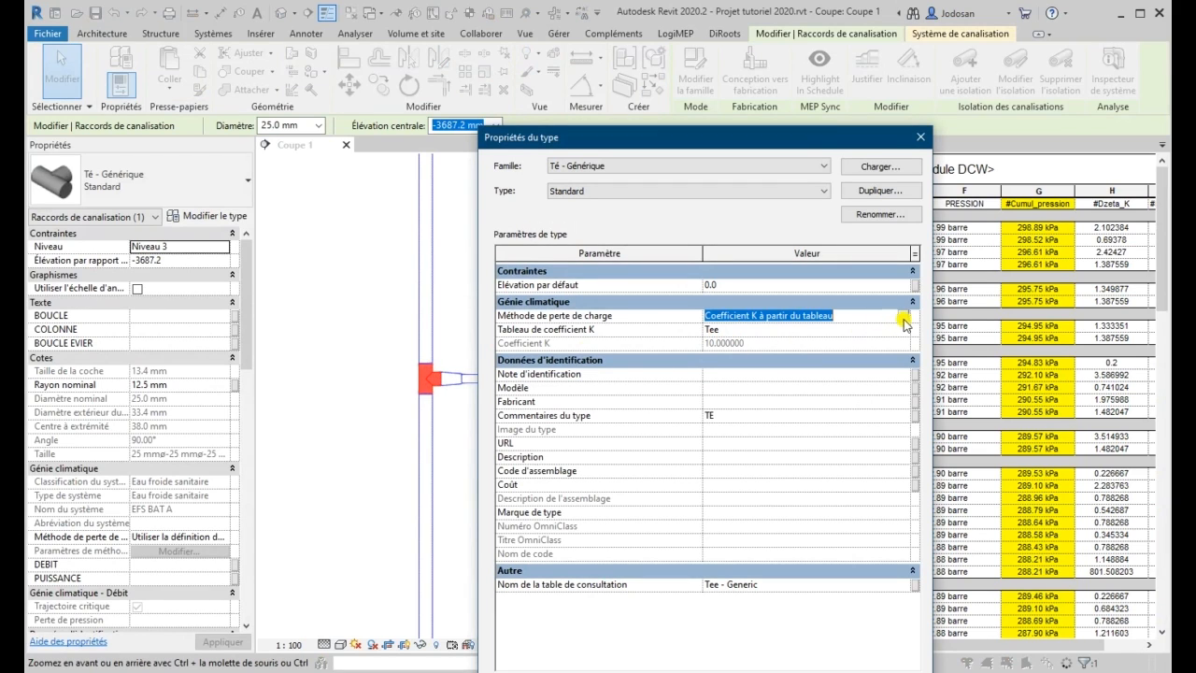
click(903, 317)
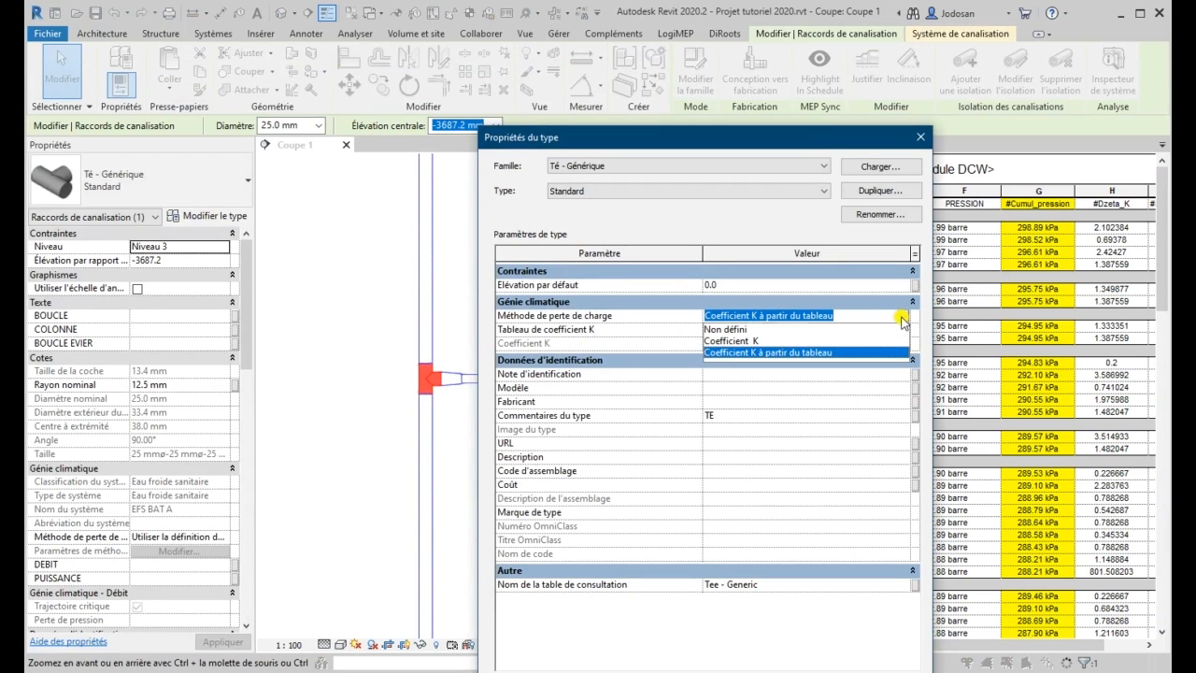
click(735, 342)
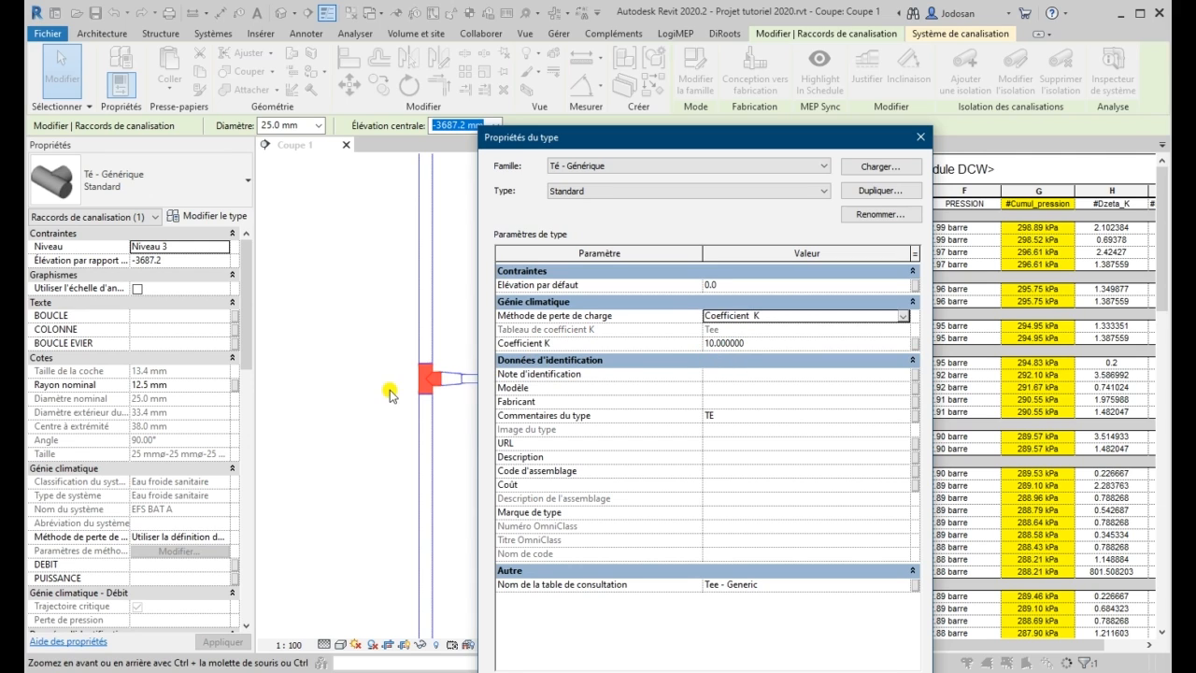
double_click(758, 342)
text(7)
key(Return)
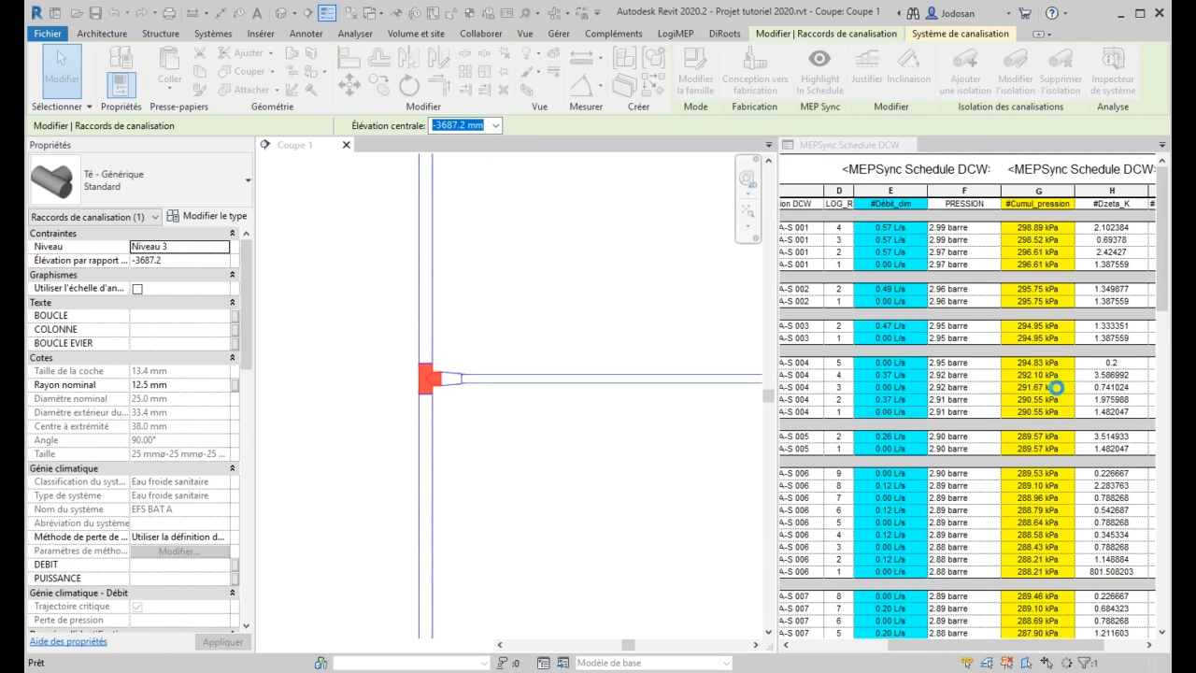
- Examine the #Dzeta_K, #Perte_de_pression and #Cumul_pression values in the schedule for the tee rows
click(1129, 453)
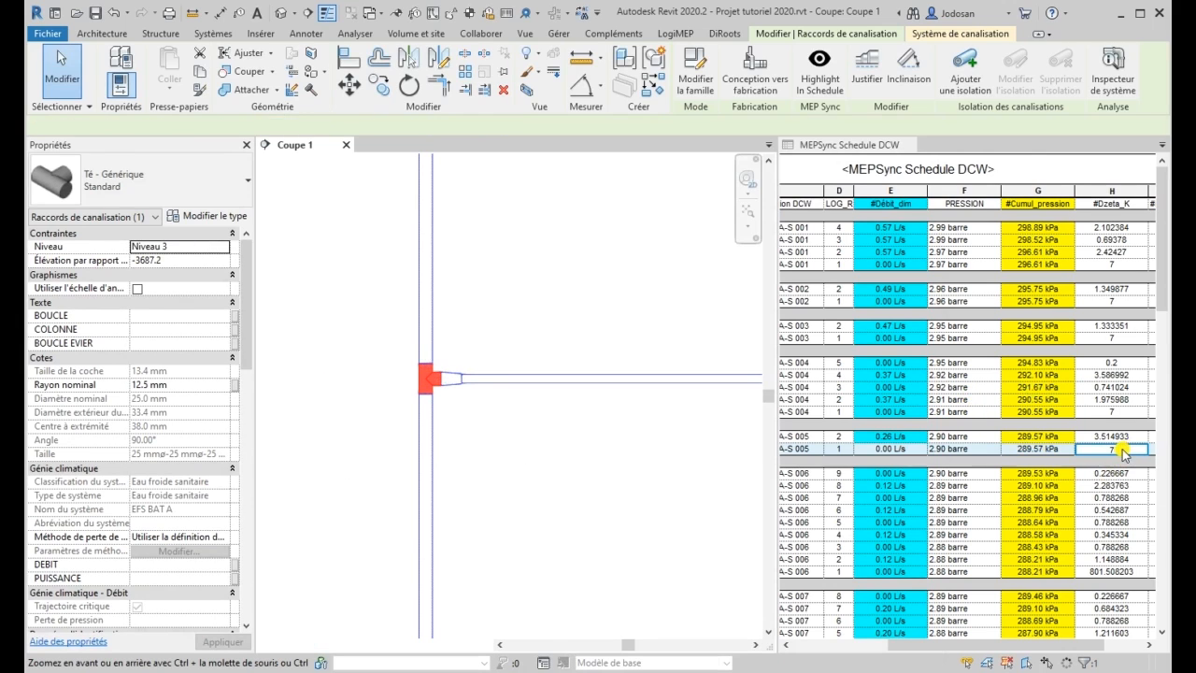
click(1101, 458)
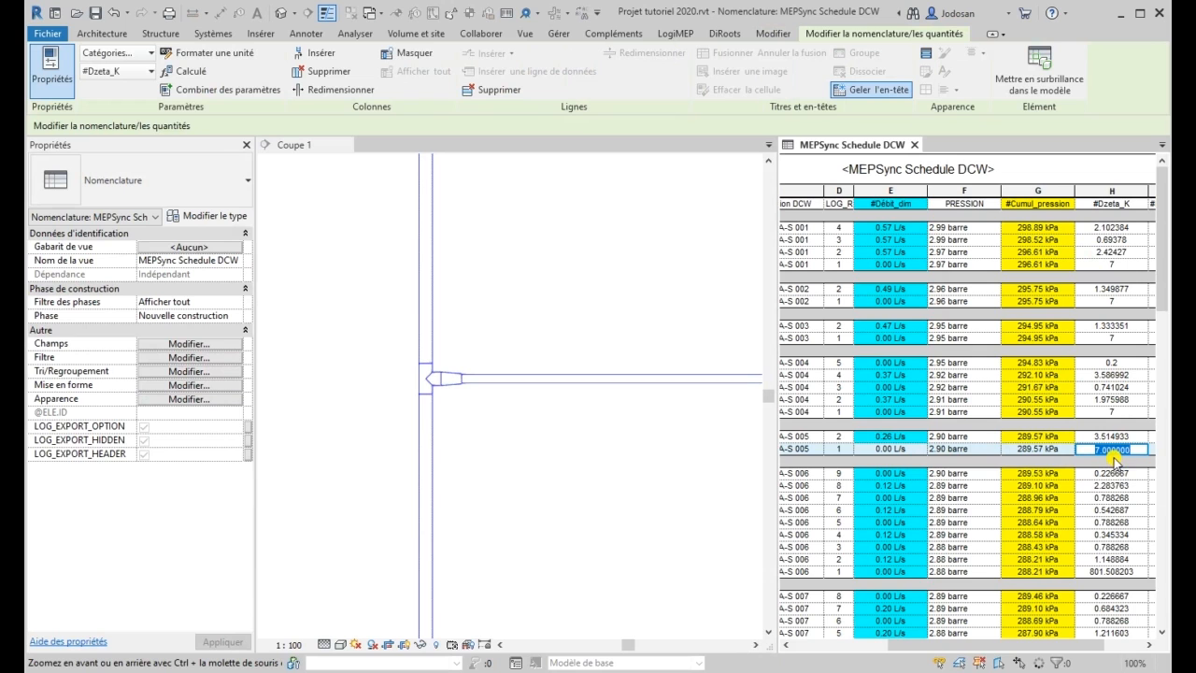
drag(1042, 645, 1084, 644)
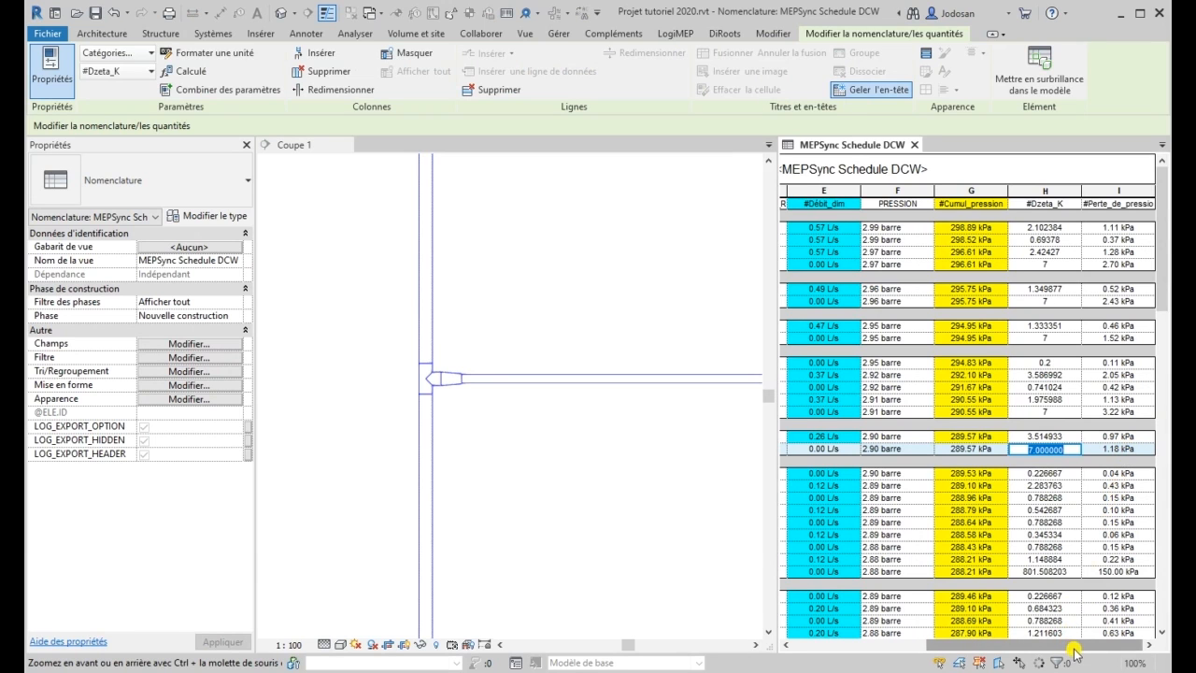
drag(1077, 649, 998, 643)
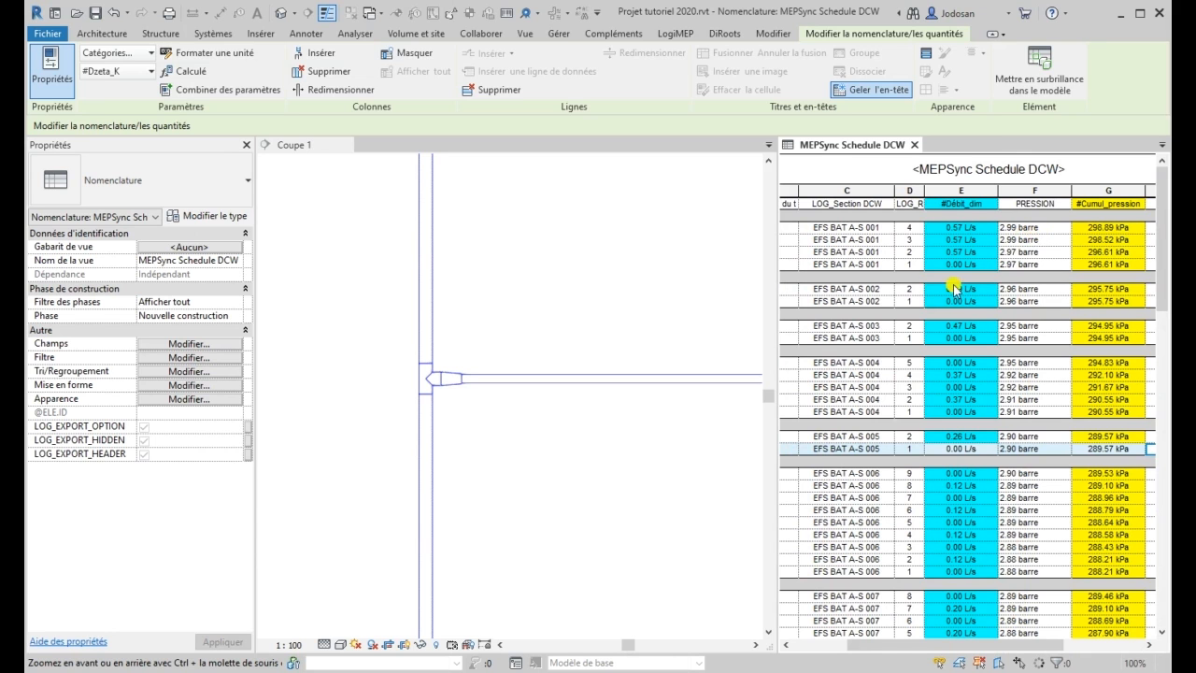
- Set the initial pressure parameter #Pression_init of the EFS BAT A piping system to 0 kPa
click(534, 495)
click(553, 382)
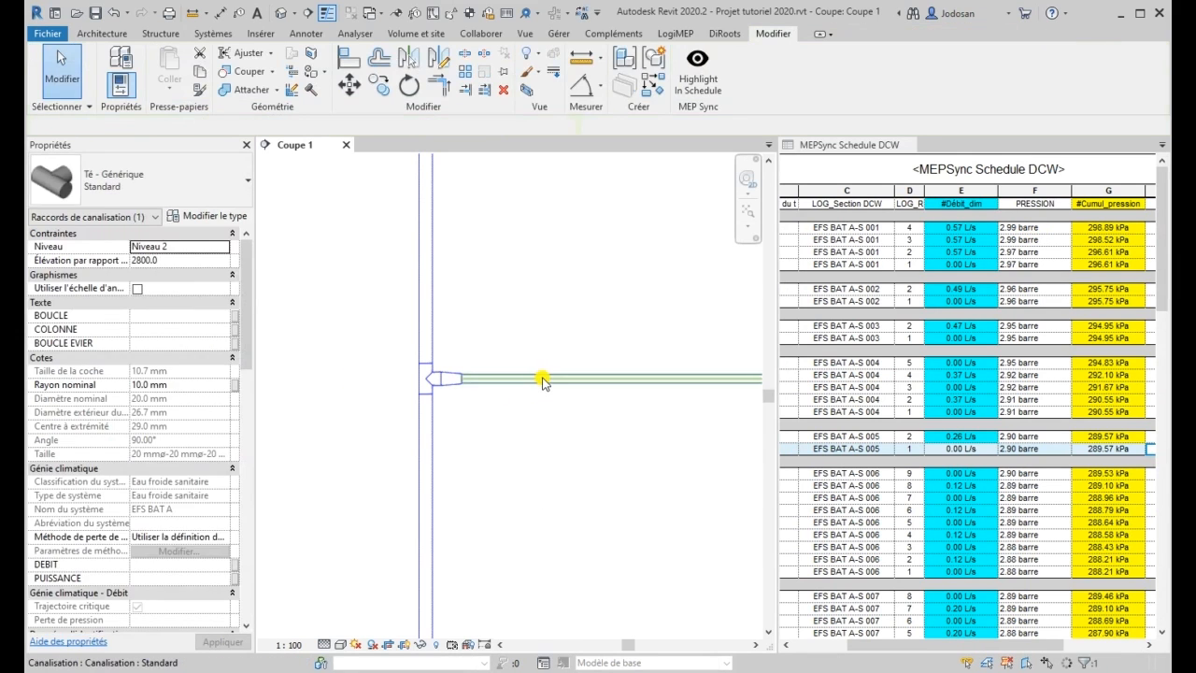
key(Escape)
key(Tab)
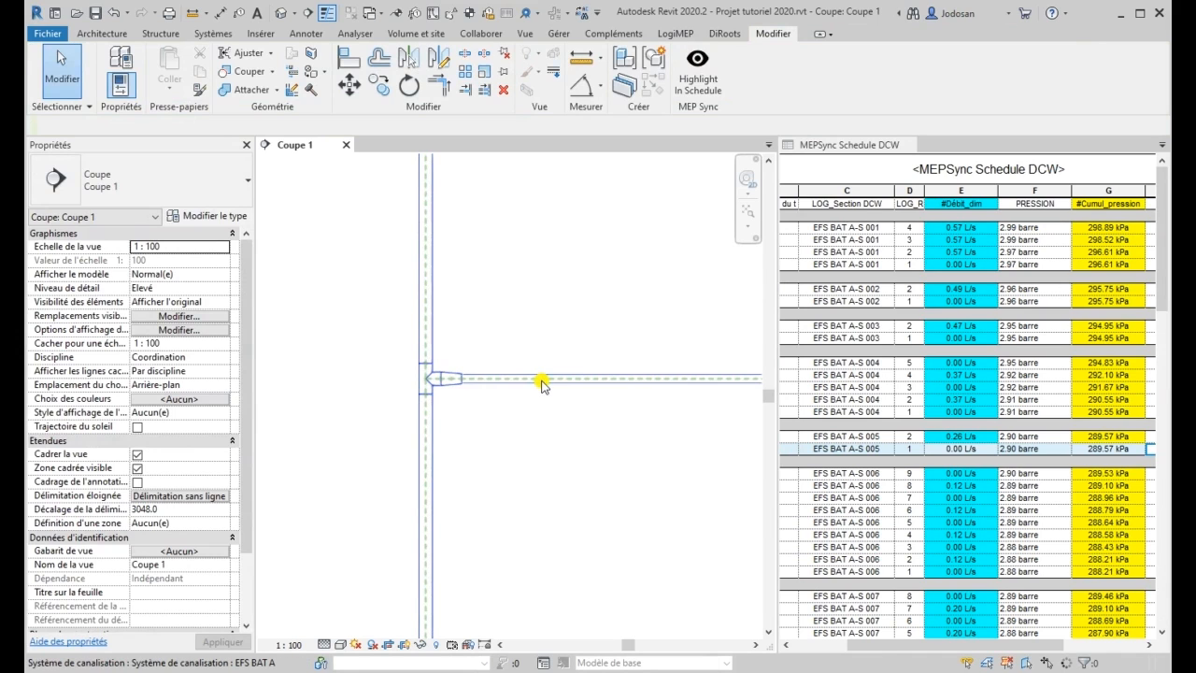
click(542, 385)
click(204, 447)
text(0.00000 kPa)
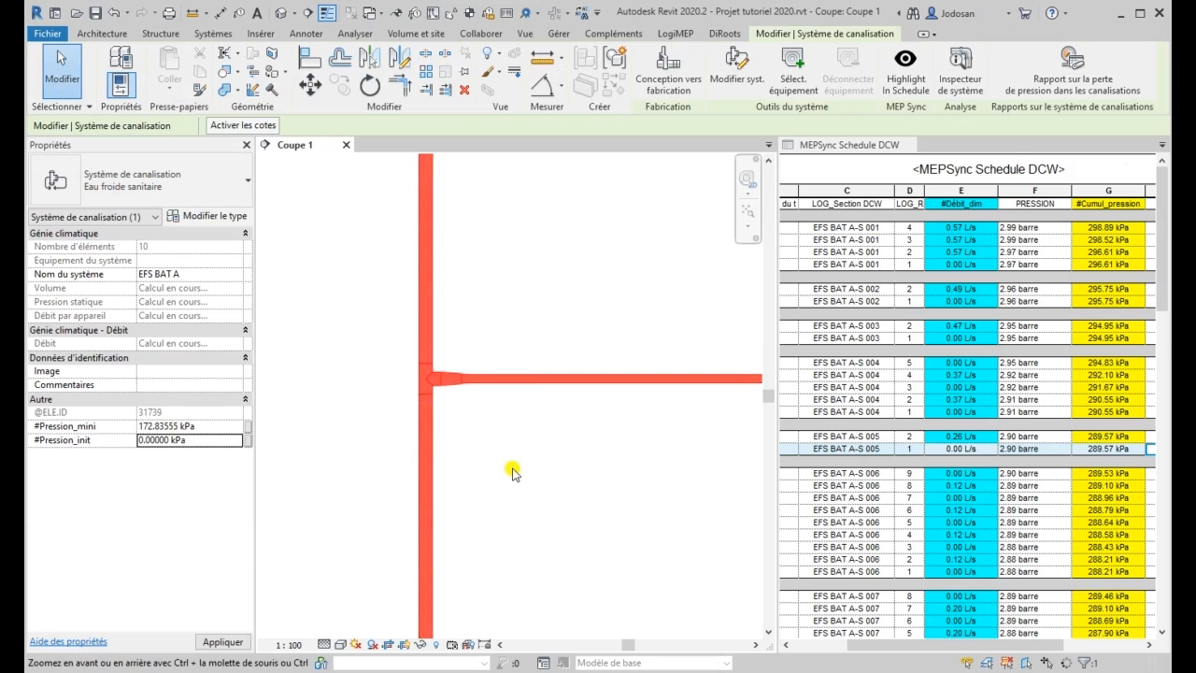
click(518, 470)
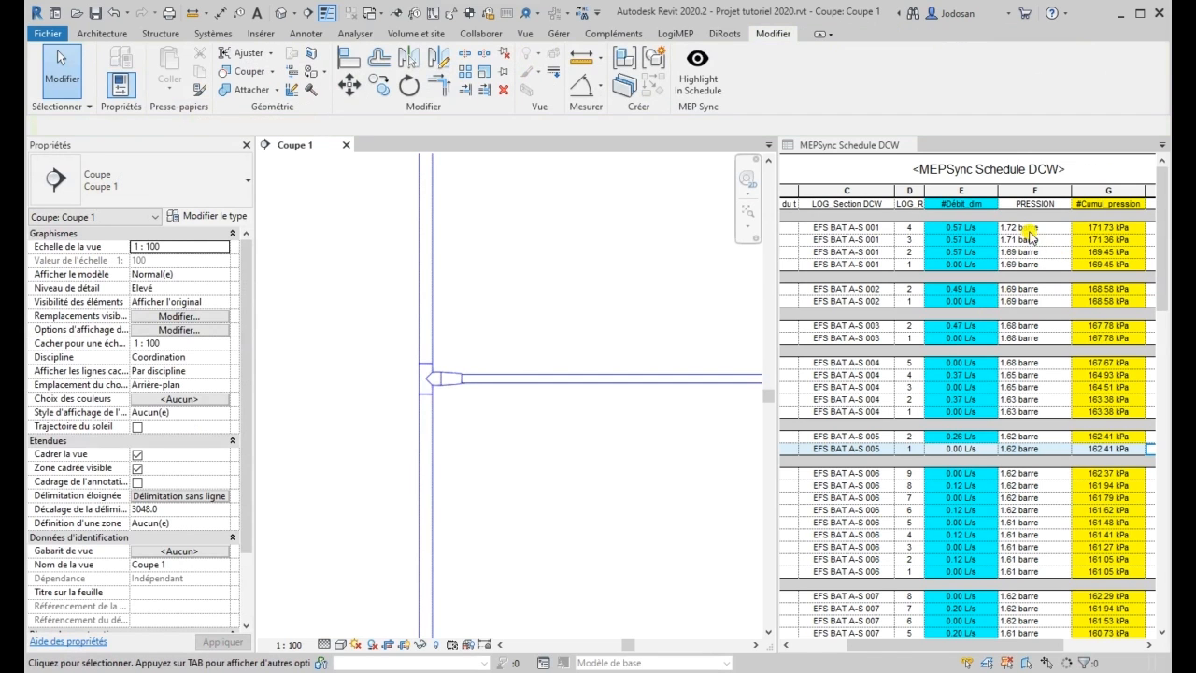
- Switch the riser tee at the middle-floor bathtub branch to the Perte spécifique pressure loss method with a specific loss of 300 kPa
scroll(515, 380, down, 5)
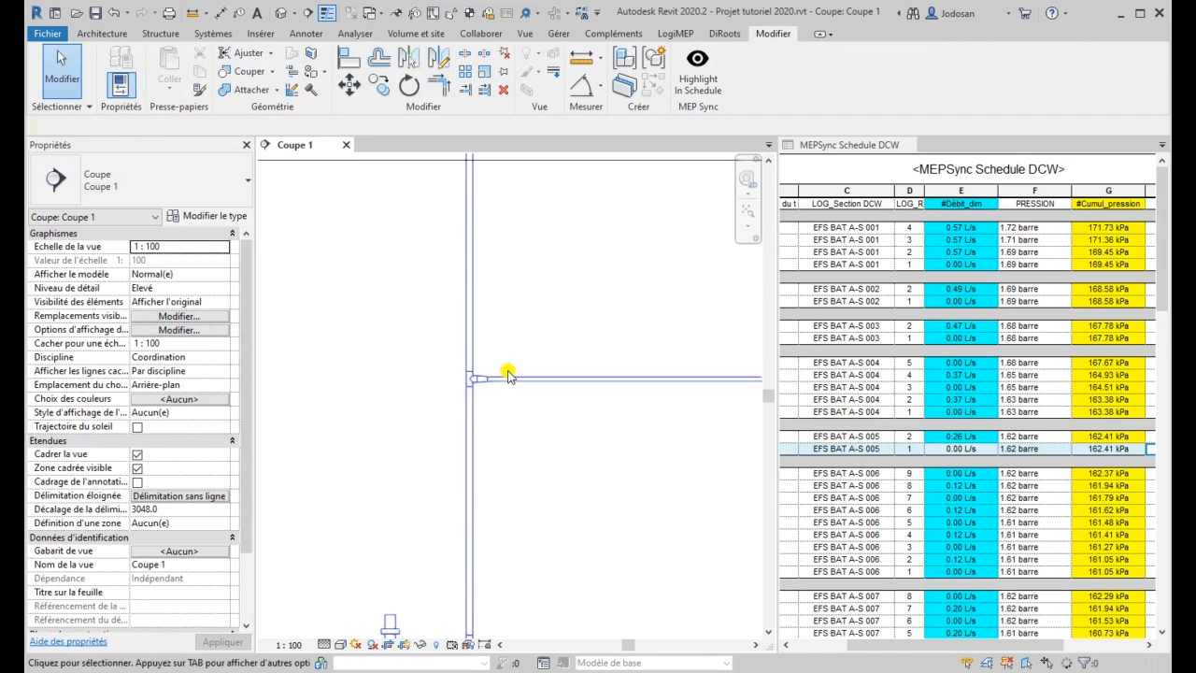
scroll(467, 435, down, 2)
middle_drag(467, 435, 467, 526)
scroll(446, 334, up, 3)
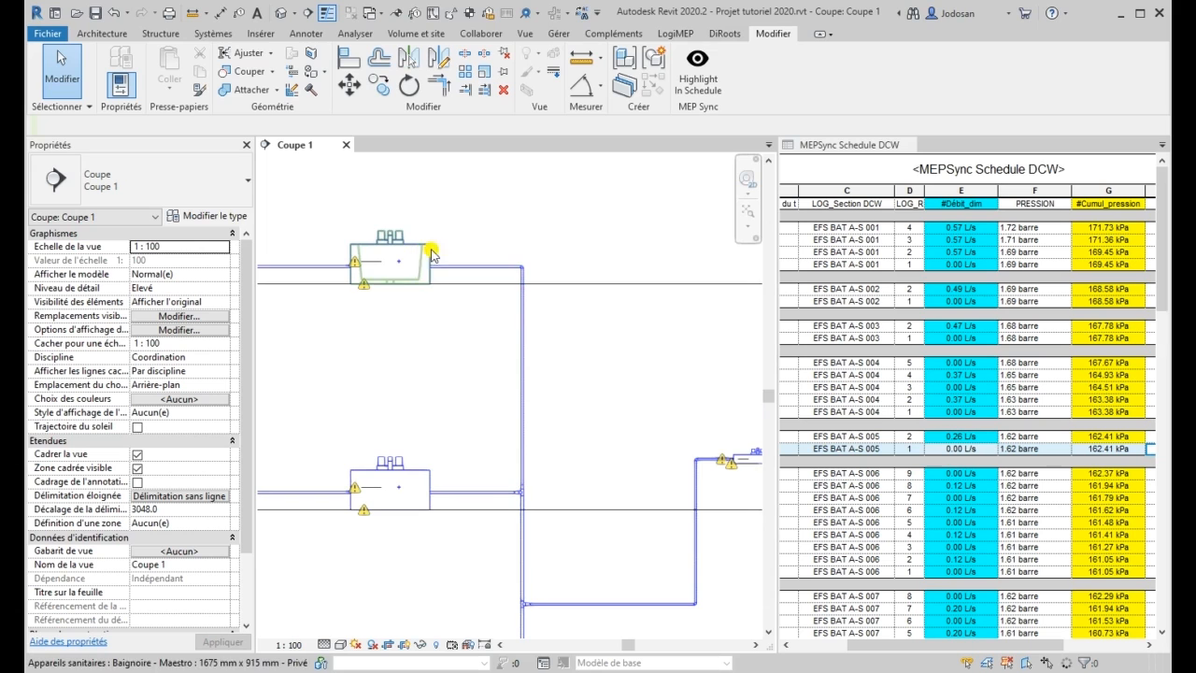
scroll(526, 497, up, 3)
scroll(519, 482, up, 2)
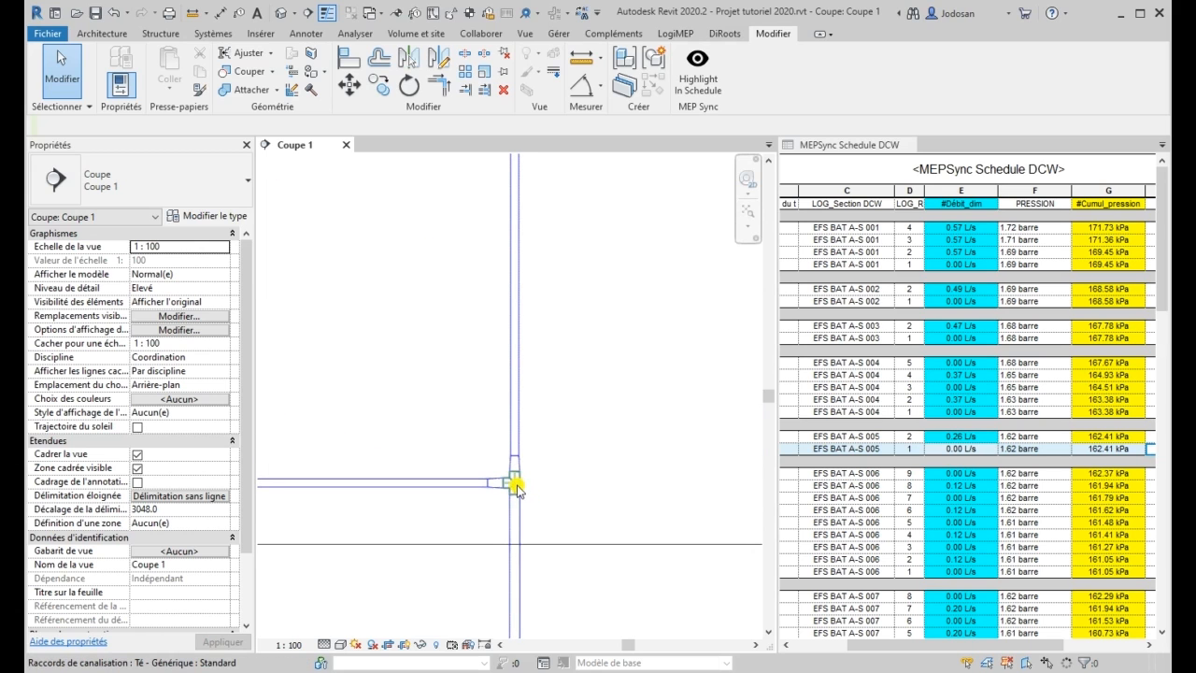
click(515, 485)
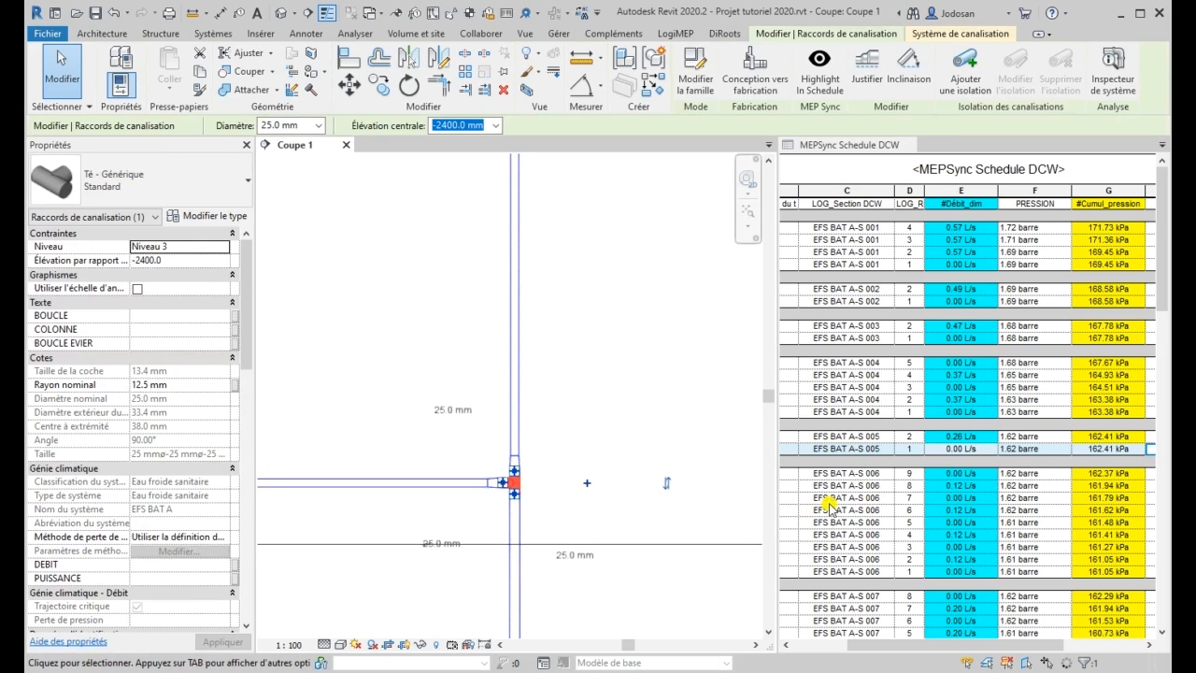
click(194, 538)
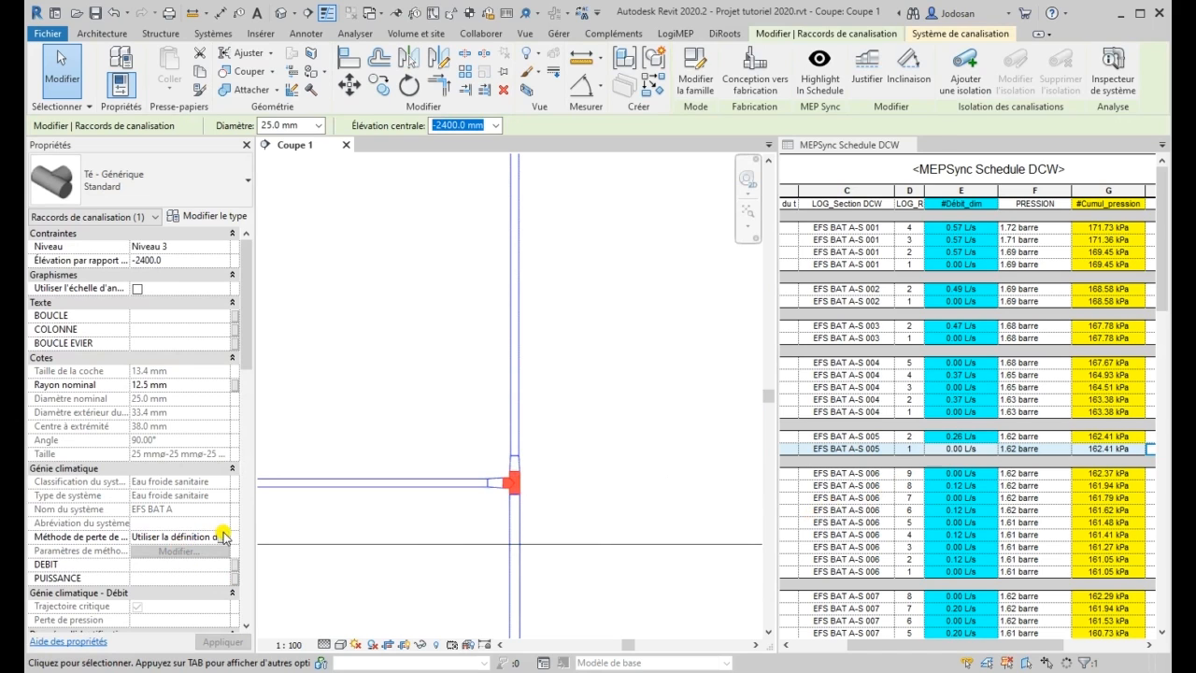
click(223, 538)
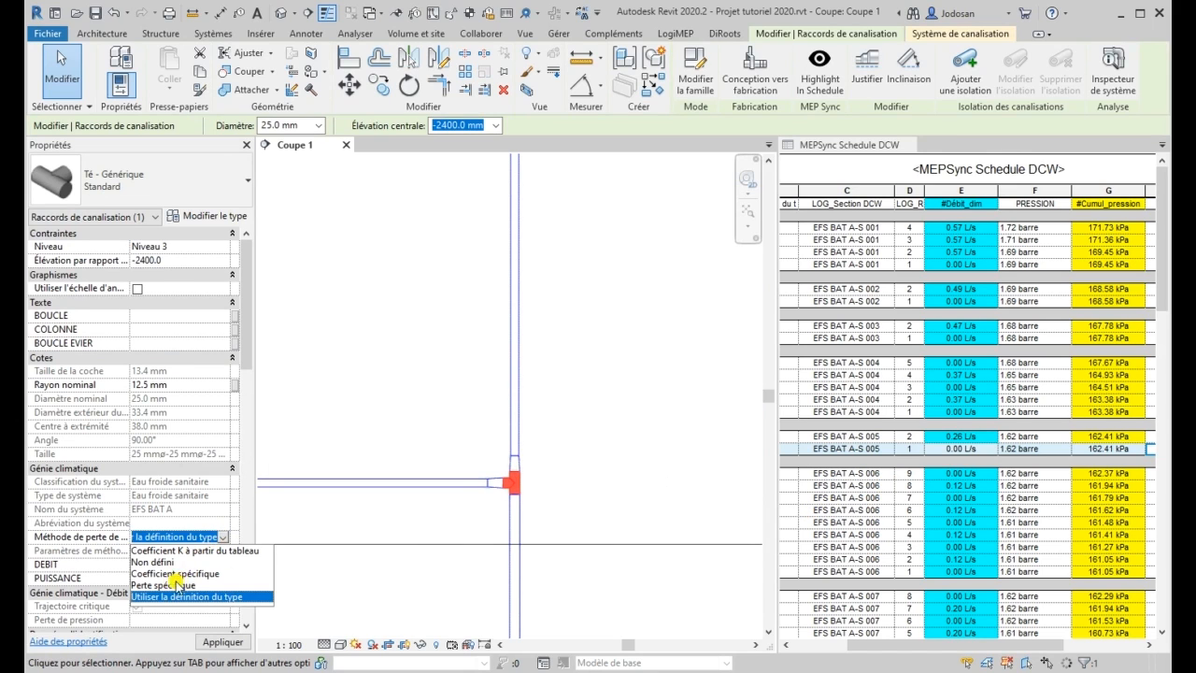
click(170, 585)
click(174, 553)
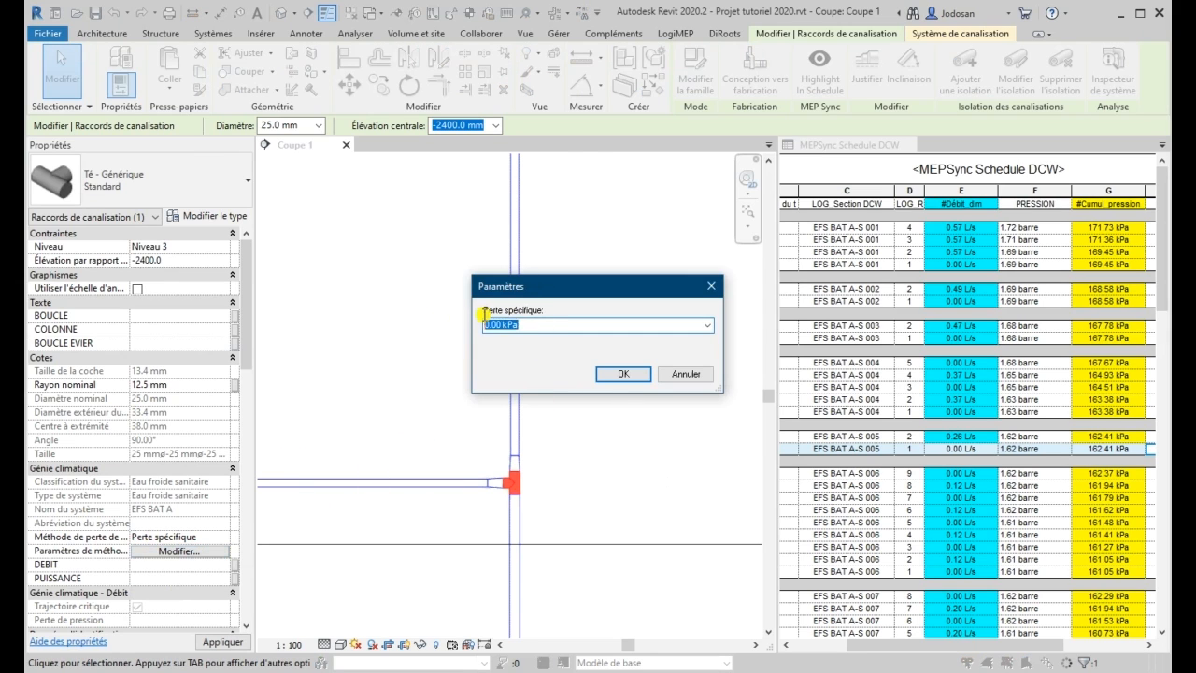
text(300)
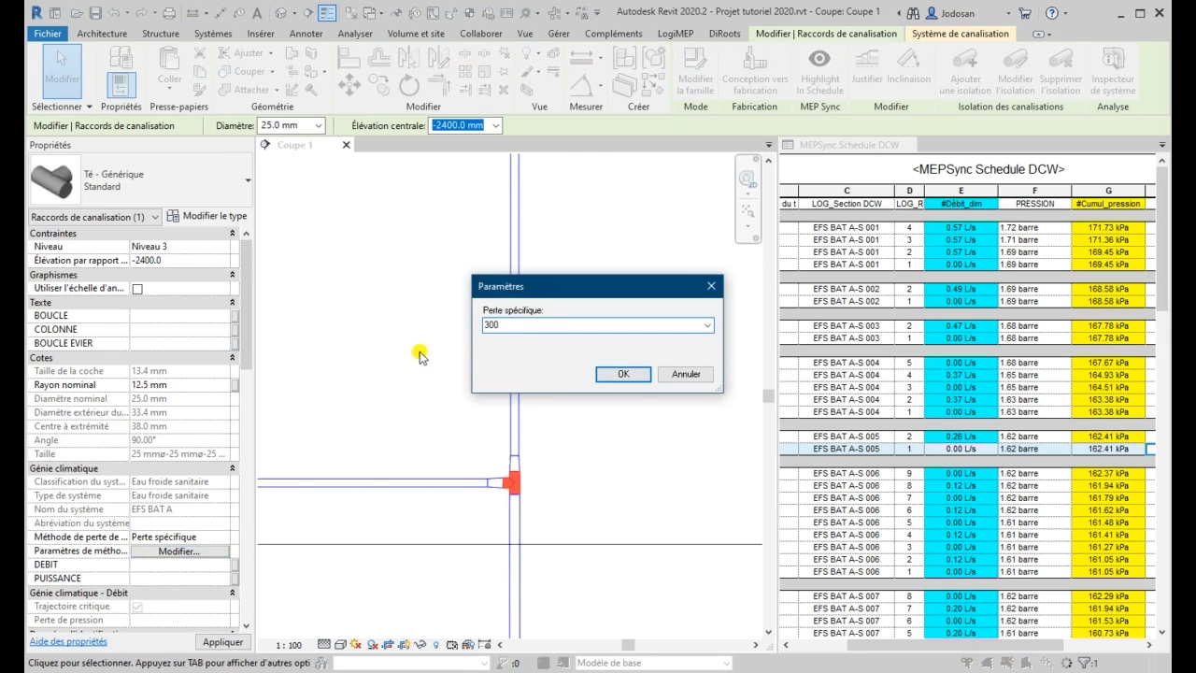
click(622, 377)
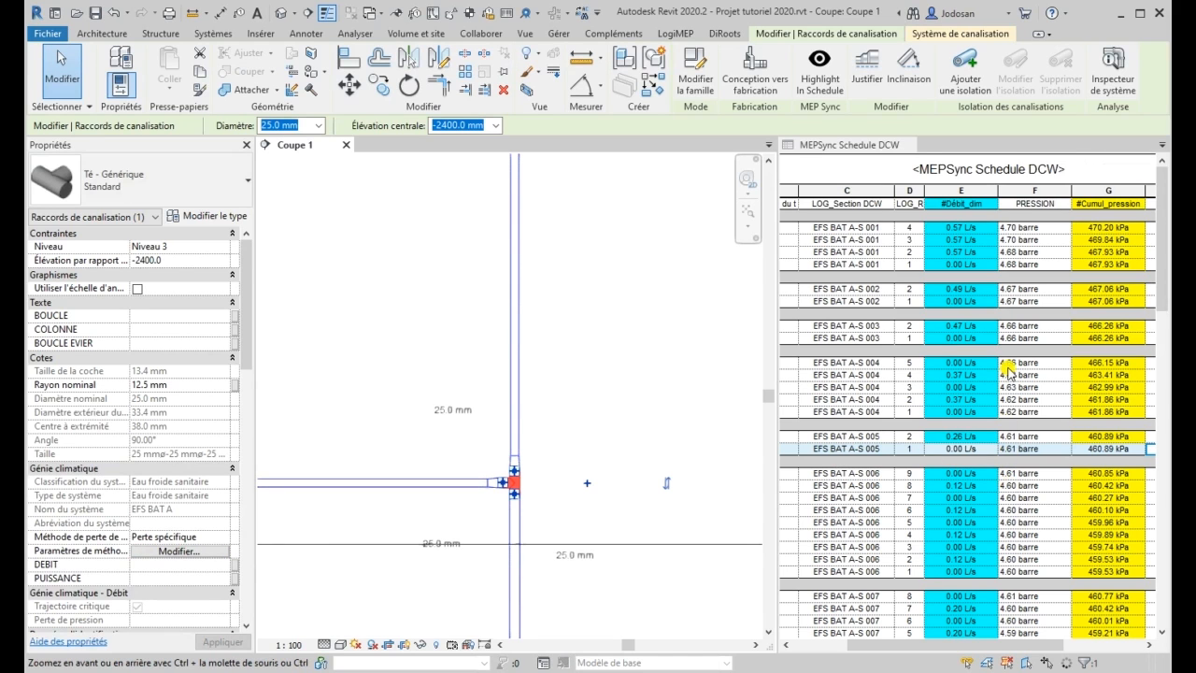
- Select the row numbered 4 of section EFS BAT A-S 001 in the schedule and locate its pipe in the section view
click(1036, 229)
scroll(512, 290, down, 5)
scroll(551, 404, down, 2)
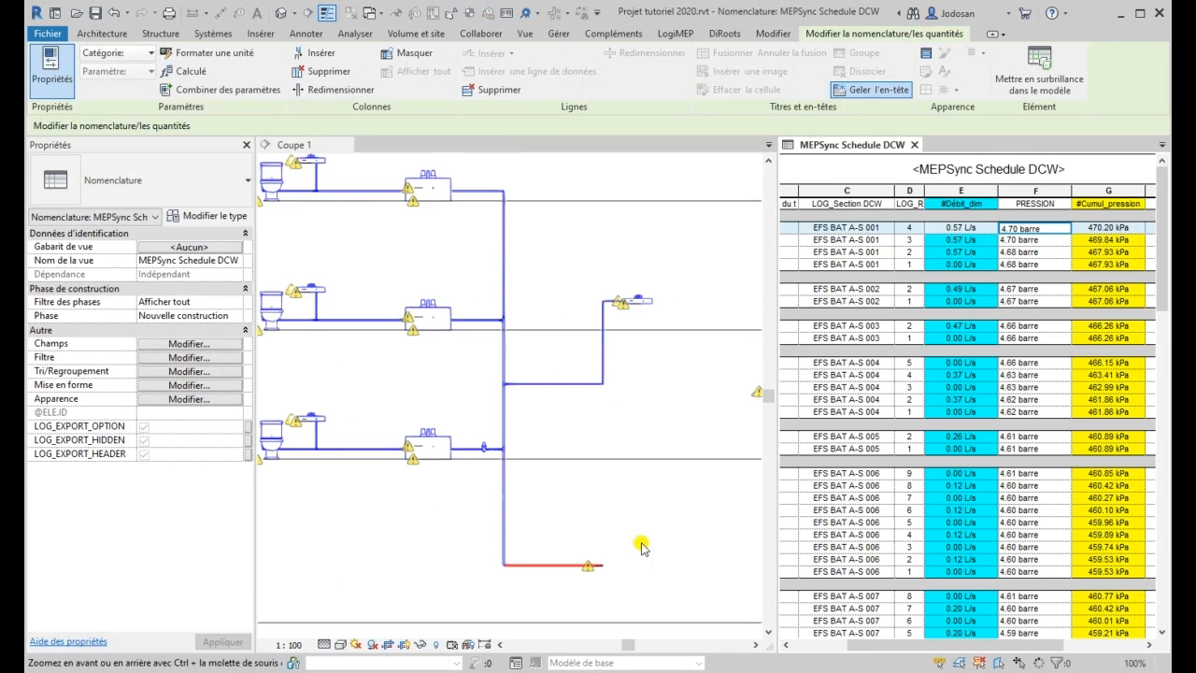
scroll(641, 547, up, 3)
scroll(578, 564, up, 2)
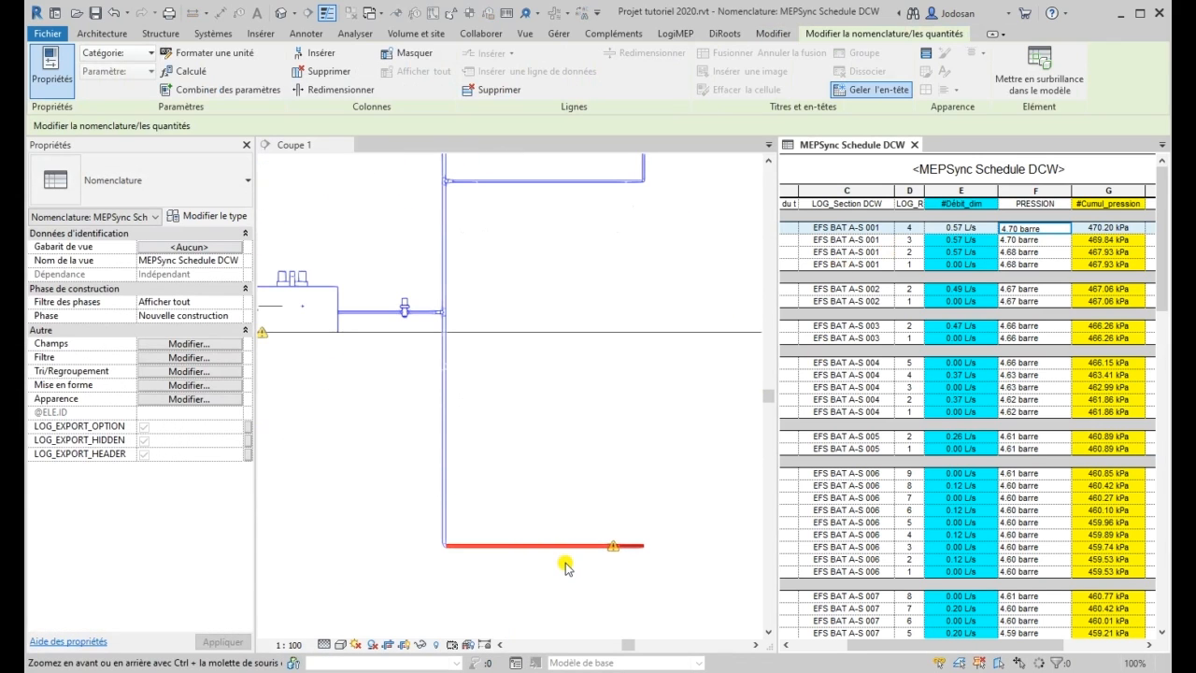